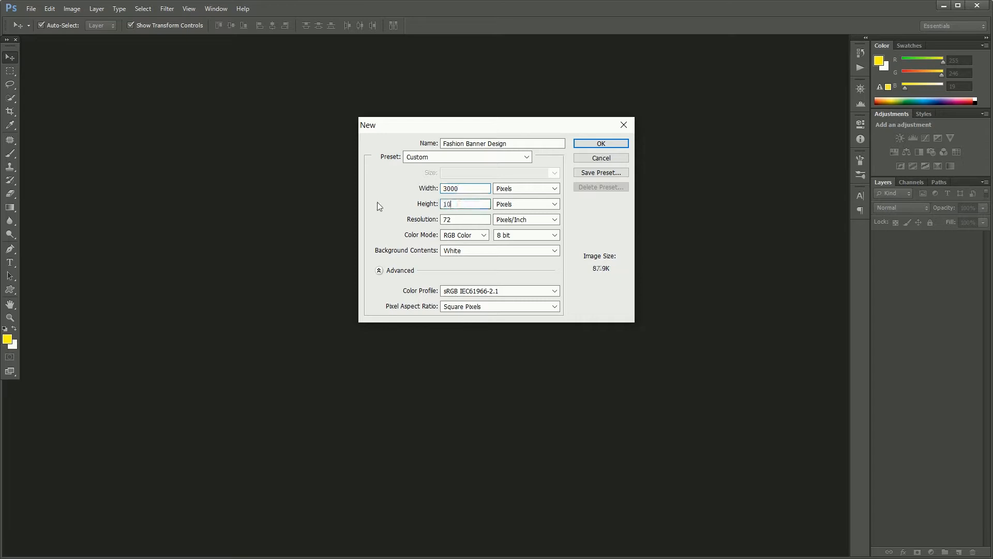
Set the height to 1000 pixels and create the new Fashion Banner Design document.
{"action": "type", "text": "00"}
{"action": "left_click", "coordinate": [610, 145]}
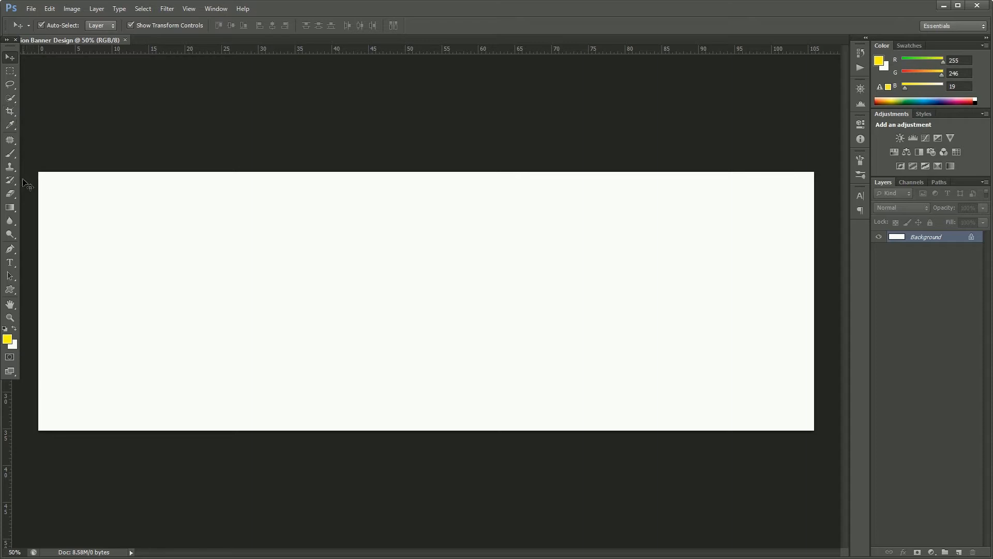
With the Pen tool in Shape mode, draw a wavy edge rising from the canvas's lower left to the middle of its upper edge.
{"action": "left_click", "coordinate": [9, 252]}
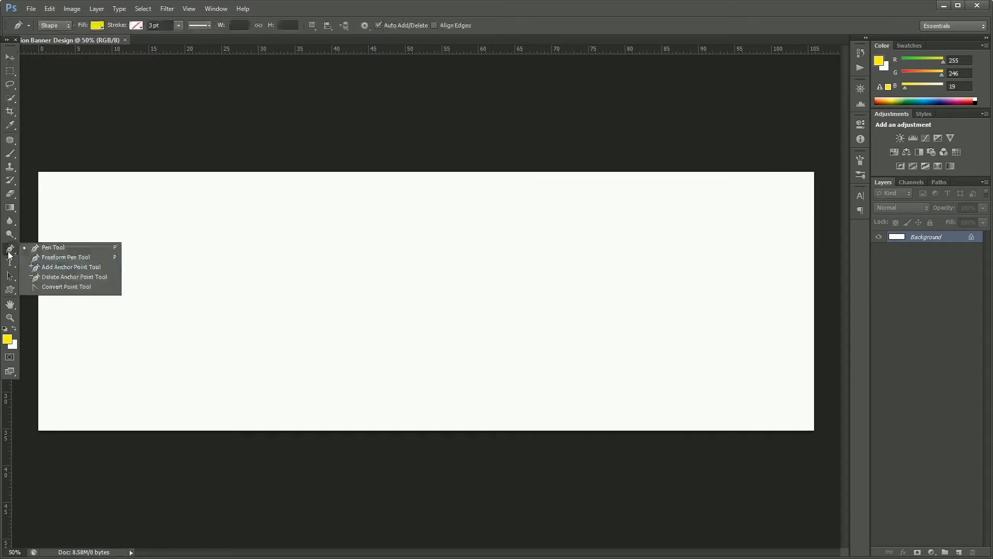
{"action": "left_click", "coordinate": [62, 249]}
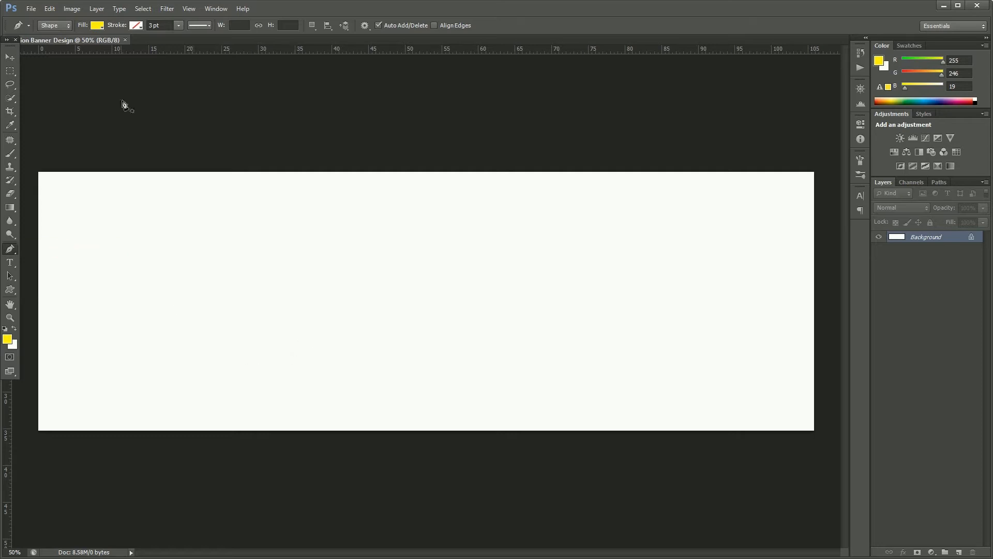
{"action": "left_click", "coordinate": [55, 27]}
{"action": "left_click", "coordinate": [56, 27]}
{"action": "left_click", "coordinate": [110, 431]}
{"action": "left_click_drag", "start_coordinate": [122, 406], "coordinate": [127, 388]}
{"action": "left_click_drag", "start_coordinate": [180, 341], "coordinate": [235, 335]}
{"action": "left_click_drag", "start_coordinate": [258, 265], "coordinate": [260, 241]}
{"action": "left_click_drag", "start_coordinate": [339, 215], "coordinate": [386, 219]}
{"action": "left_click_drag", "start_coordinate": [419, 168], "coordinate": [422, 157]}
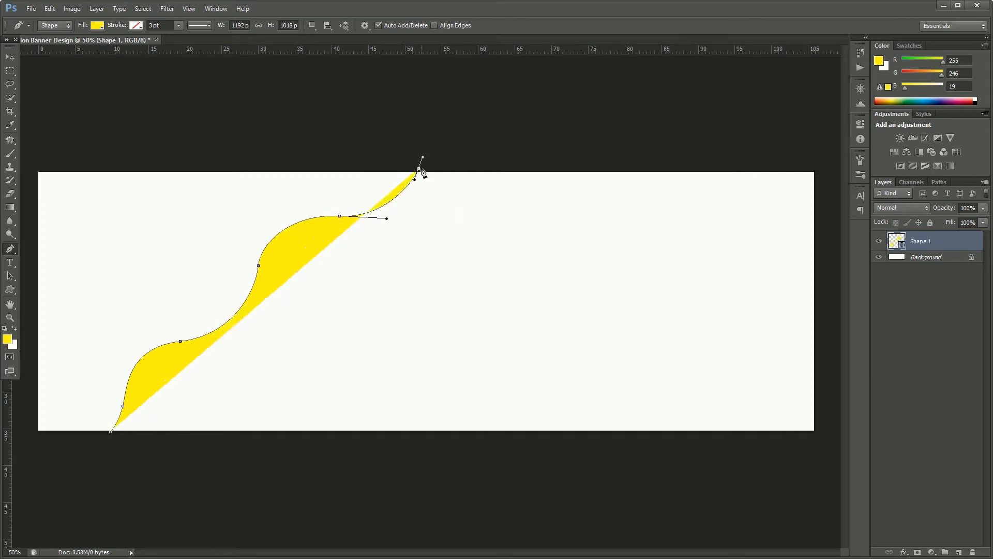
{"action": "left_click", "coordinate": [419, 169]}
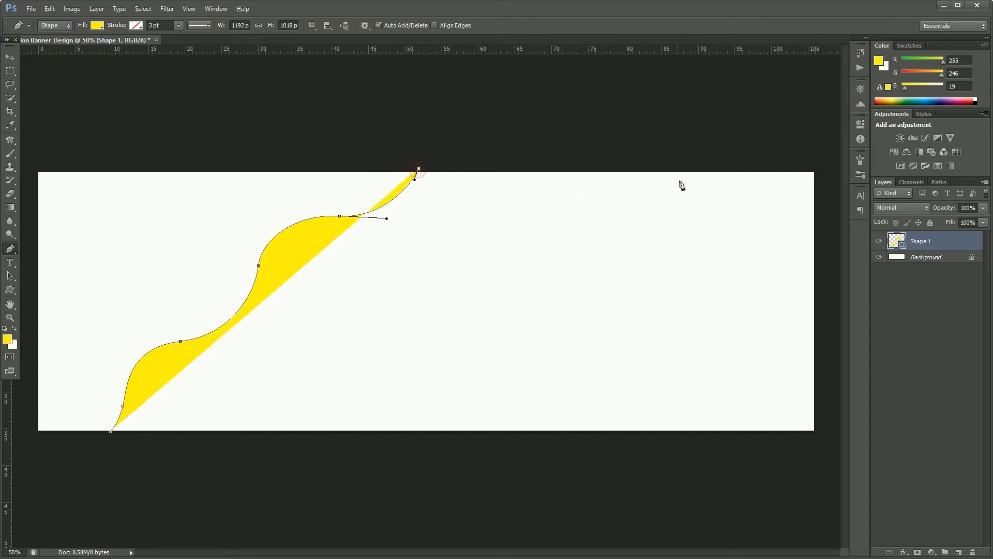
Close the pen shape around the canvas's upper-right corner and back along a wavy lower-right edge, forming a diagonal wavy band.
{"action": "left_click", "coordinate": [815, 168]}
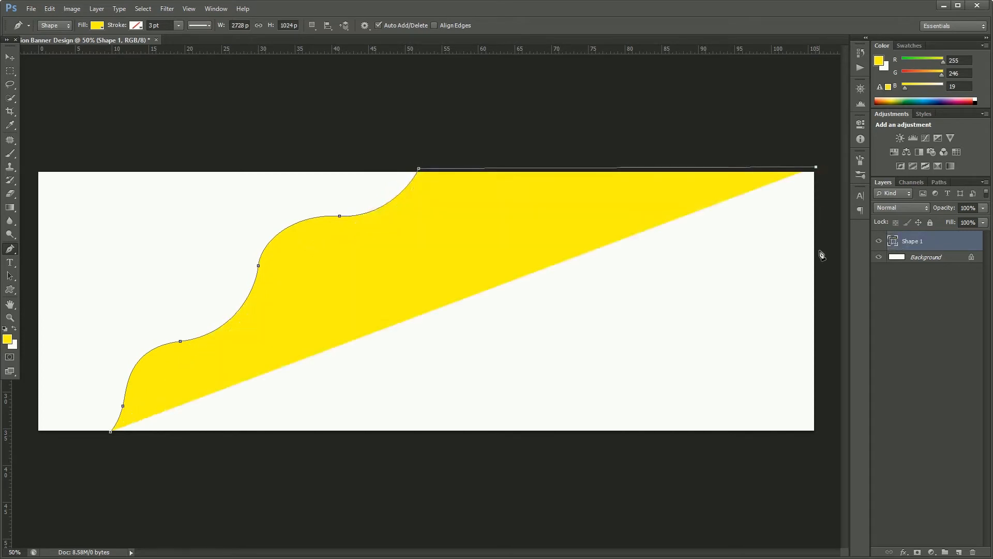
{"action": "left_click", "coordinate": [818, 280]}
{"action": "left_click_drag", "start_coordinate": [664, 341], "coordinate": [636, 402]}
{"action": "key", "text": "ctrl+z"}
{"action": "left_click_drag", "start_coordinate": [705, 325], "coordinate": [667, 382]}
{"action": "left_click_drag", "start_coordinate": [609, 359], "coordinate": [568, 373]}
{"action": "left_click_drag", "start_coordinate": [560, 410], "coordinate": [525, 427]}
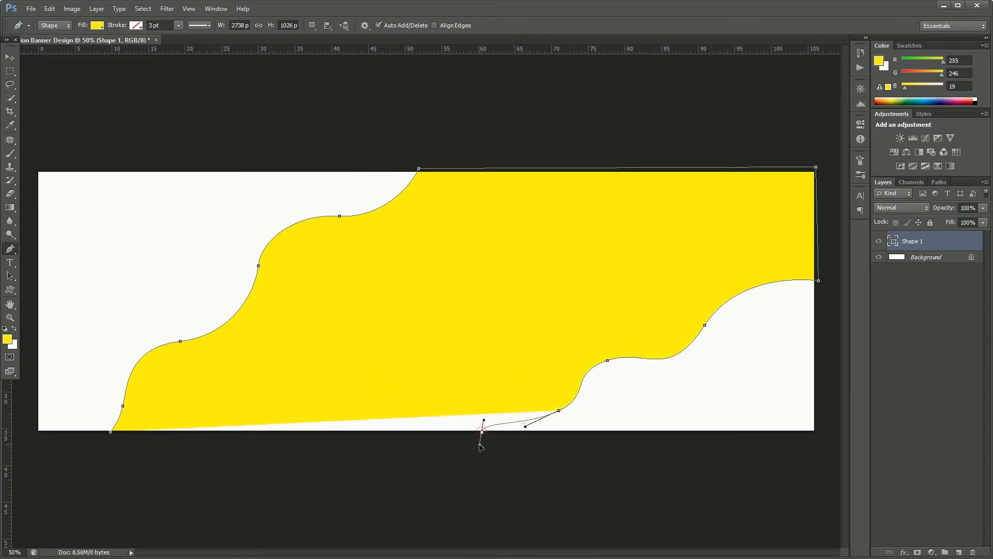
{"action": "left_click_drag", "start_coordinate": [466, 434], "coordinate": [461, 445]}
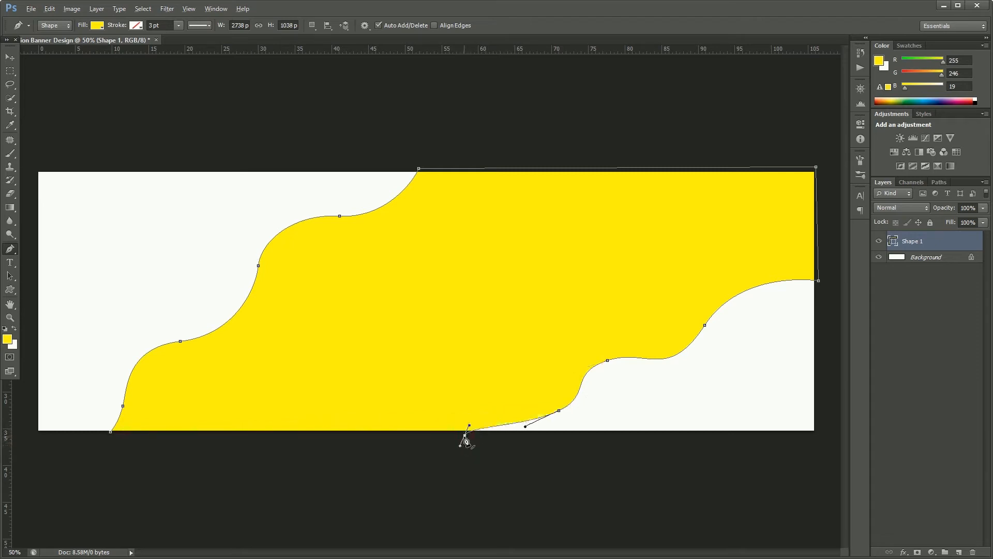
{"action": "left_click", "coordinate": [110, 431]}
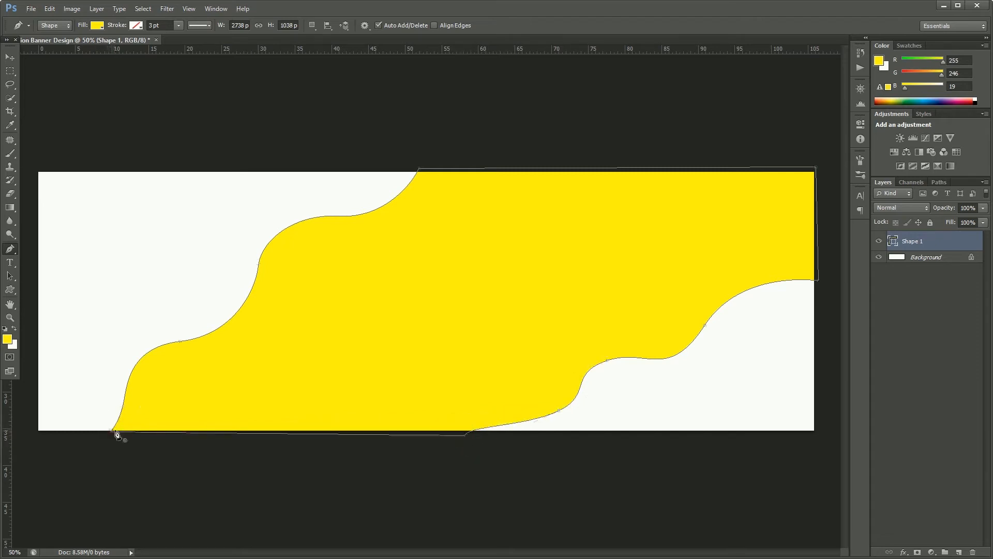
Change the wavy shape's fill colour to bright sky blue (#13e0ff).
{"action": "left_click", "coordinate": [10, 57]}
{"action": "left_click", "coordinate": [266, 117]}
{"action": "left_click", "coordinate": [490, 271]}
{"action": "double_click", "coordinate": [894, 241]}
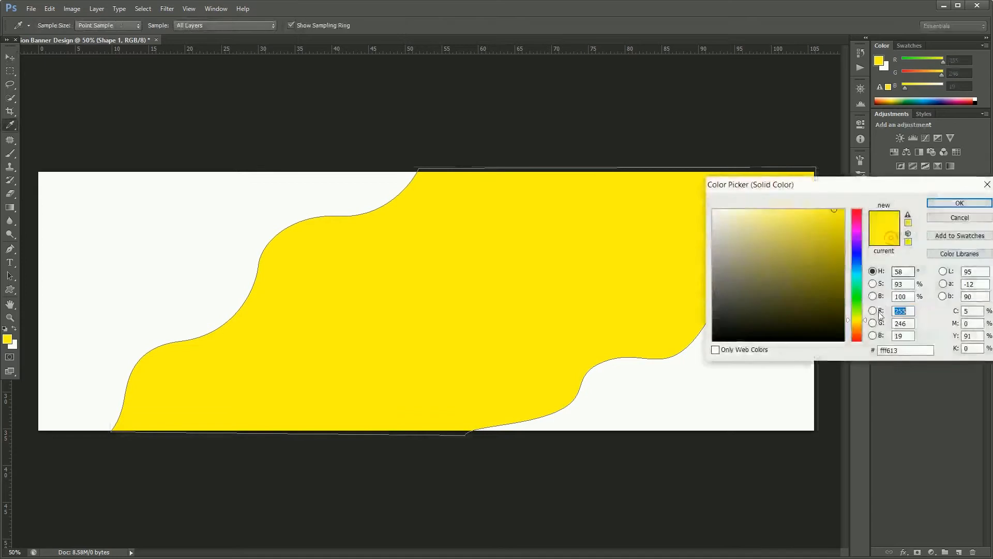
{"action": "left_click", "coordinate": [857, 283]}
{"action": "left_click_drag", "start_coordinate": [856, 283], "coordinate": [857, 270]}
{"action": "left_click", "coordinate": [959, 202]}
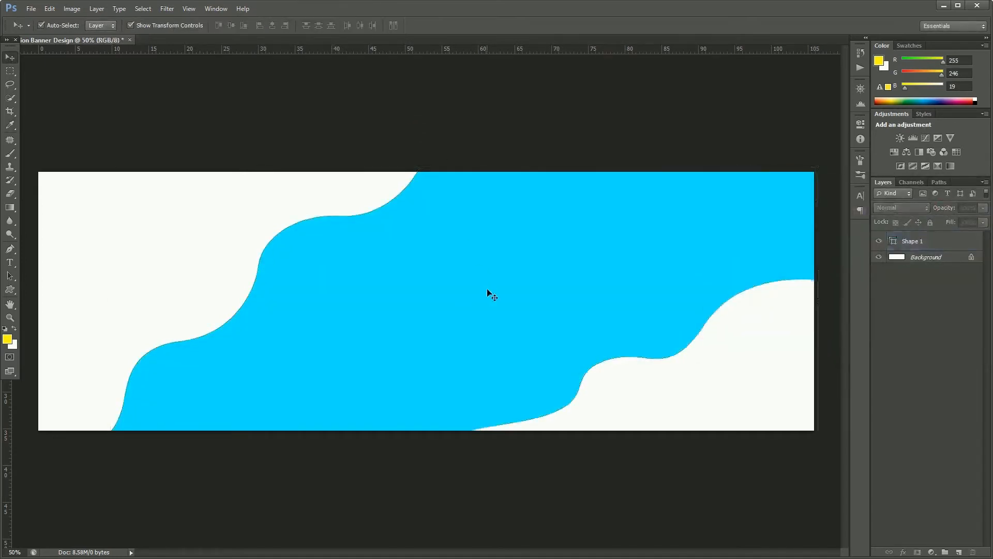
{"action": "left_click", "coordinate": [397, 295]}
{"action": "left_click", "coordinate": [248, 126]}
Place the Fashion image from File Explorer's Images folder on the banner, left of centre, and scale it down slightly.
{"action": "key", "text": "alt+Tab"}
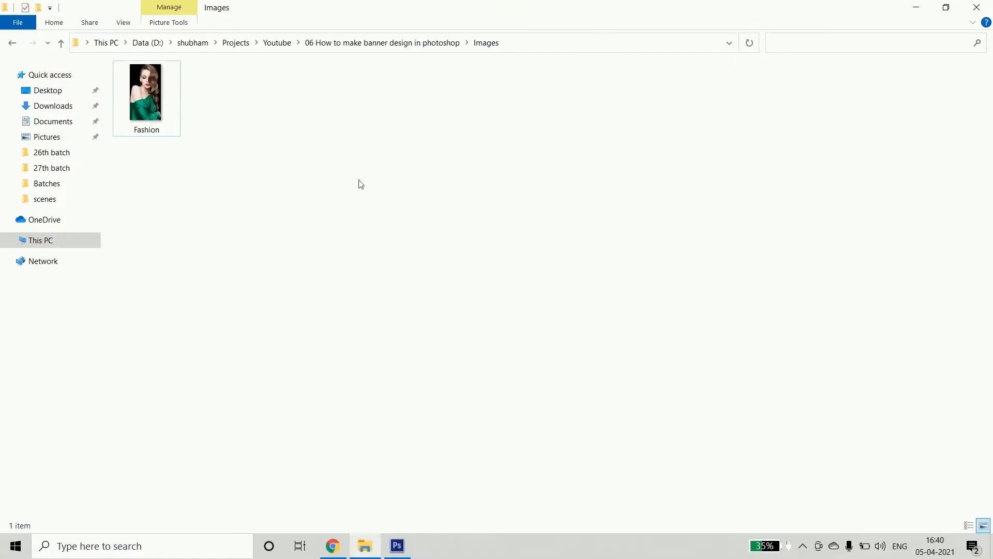
{"action": "left_click_drag", "start_coordinate": [150, 116], "coordinate": [464, 282]}
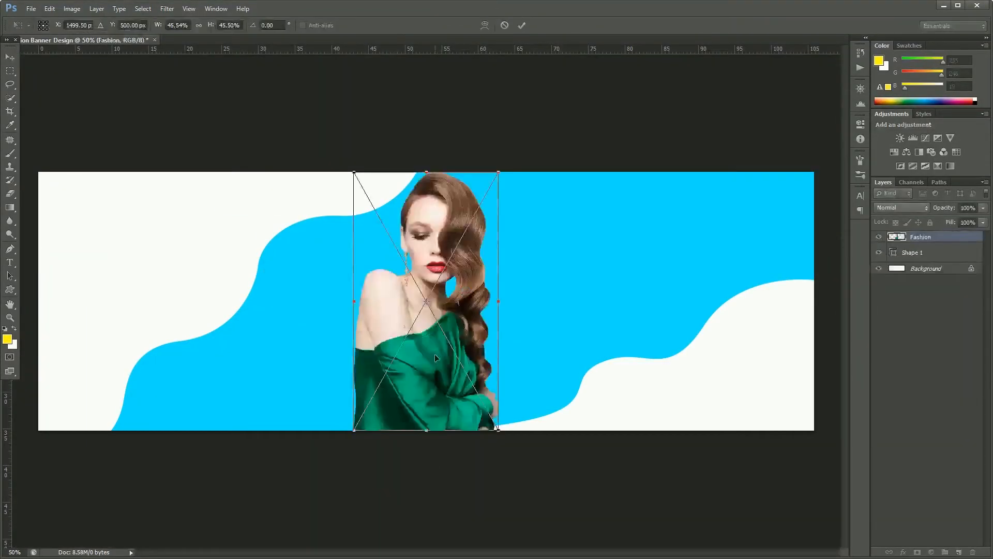
{"action": "left_click_drag", "start_coordinate": [418, 381], "coordinate": [322, 388]}
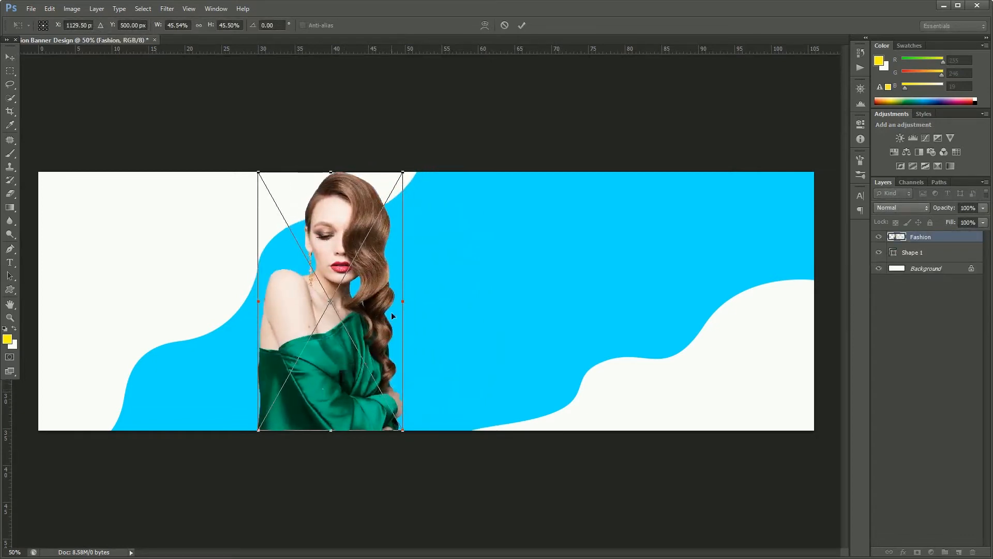
{"action": "mouse_move", "coordinate": [404, 172]}
{"action": "left_mouse_down"}
{"action": "mouse_move", "coordinate": [386, 177]}
{"action": "mouse_move", "coordinate": [397, 183]}
{"action": "left_mouse_up"}
{"action": "key", "text": "Return"}
Recolour the wavy shape by sampling the dress's dark green and deepening it to #00311f.
{"action": "left_click", "coordinate": [506, 304]}
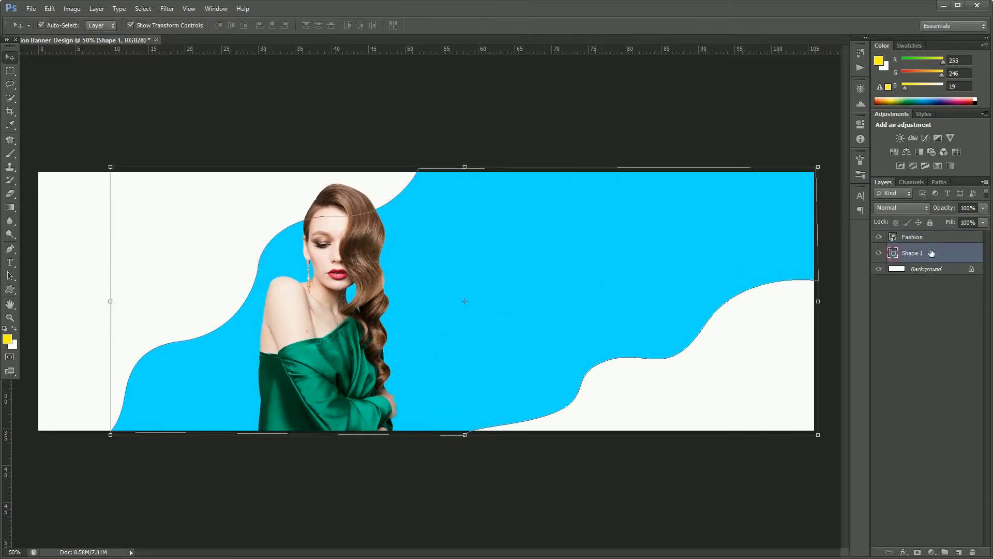
{"action": "double_click", "coordinate": [893, 253]}
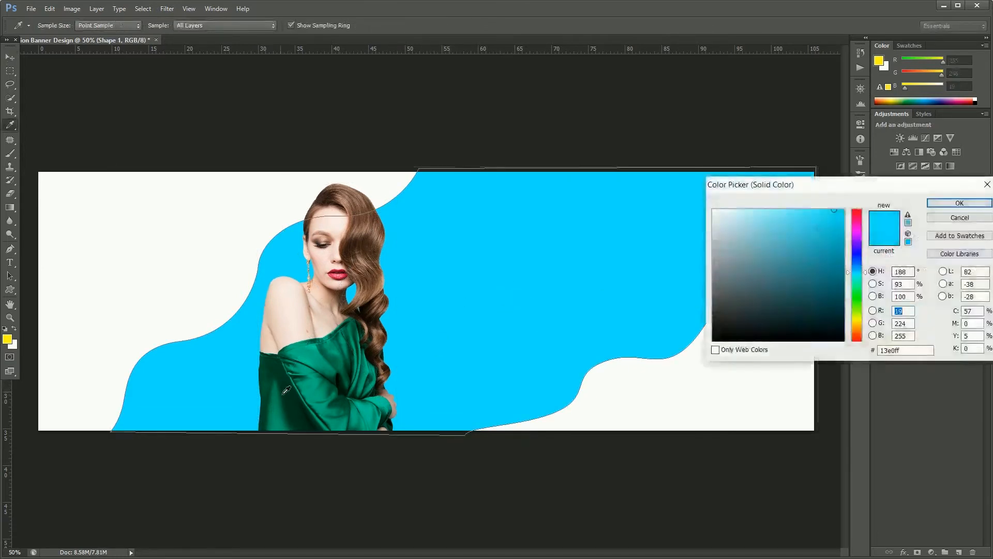
{"action": "left_click", "coordinate": [270, 378]}
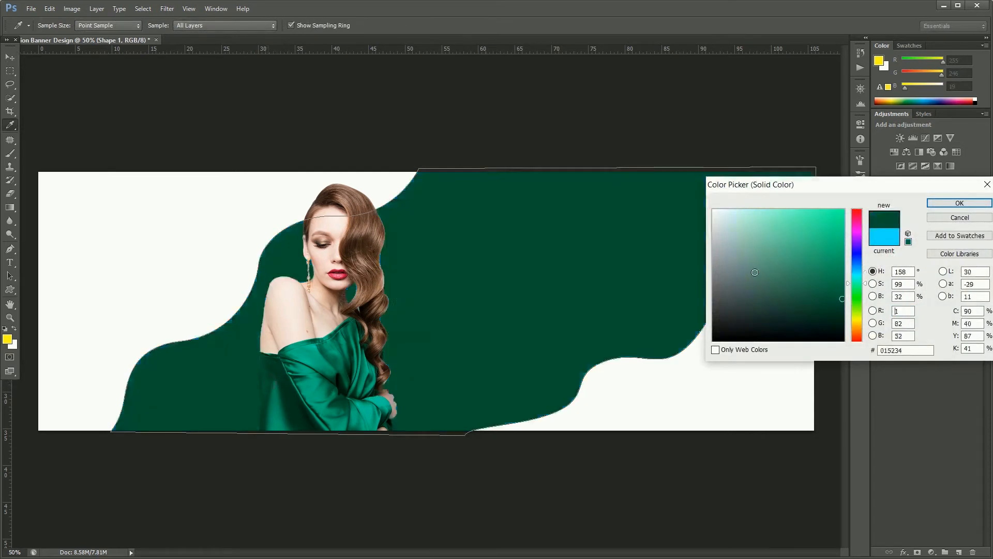
{"action": "mouse_move", "coordinate": [843, 314]}
{"action": "left_mouse_down"}
{"action": "mouse_move", "coordinate": [856, 321]}
{"action": "mouse_move", "coordinate": [846, 315]}
{"action": "left_mouse_up"}
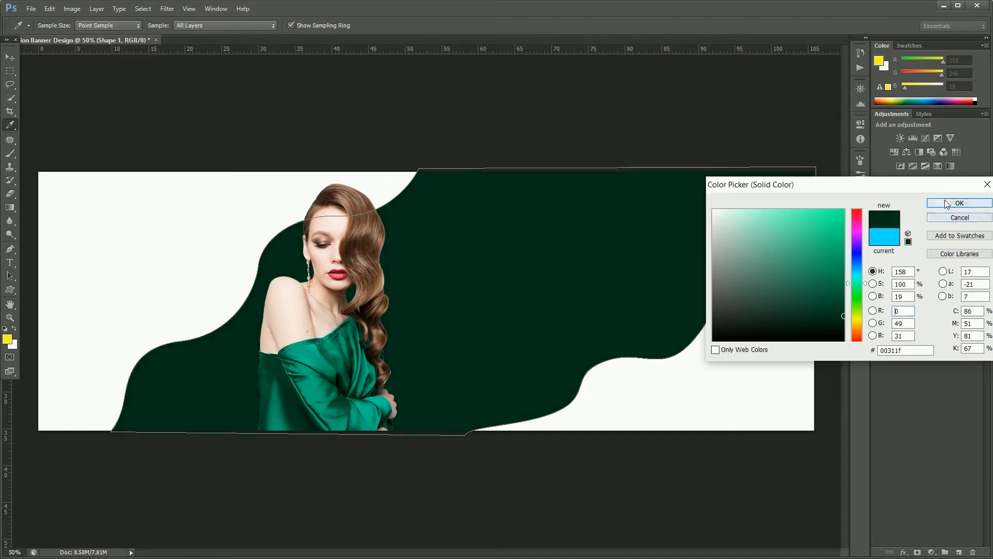
{"action": "left_click", "coordinate": [958, 203]}
{"action": "left_click", "coordinate": [684, 139]}
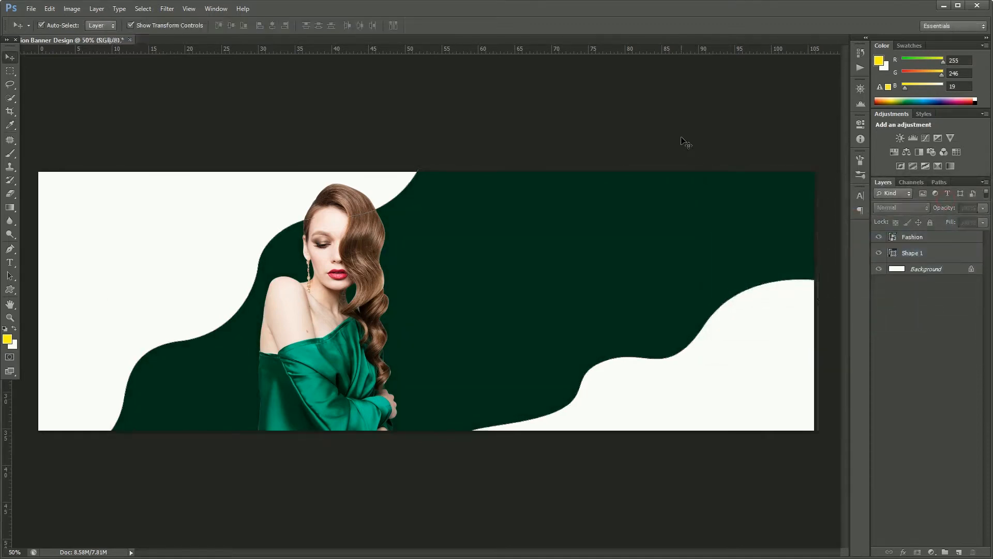
Check which layer holds the woman's photo by toggling its visibility, and rename that layer Image.
{"action": "left_click", "coordinate": [879, 237]}
{"action": "left_click", "coordinate": [878, 237]}
{"action": "double_click", "coordinate": [912, 237]}
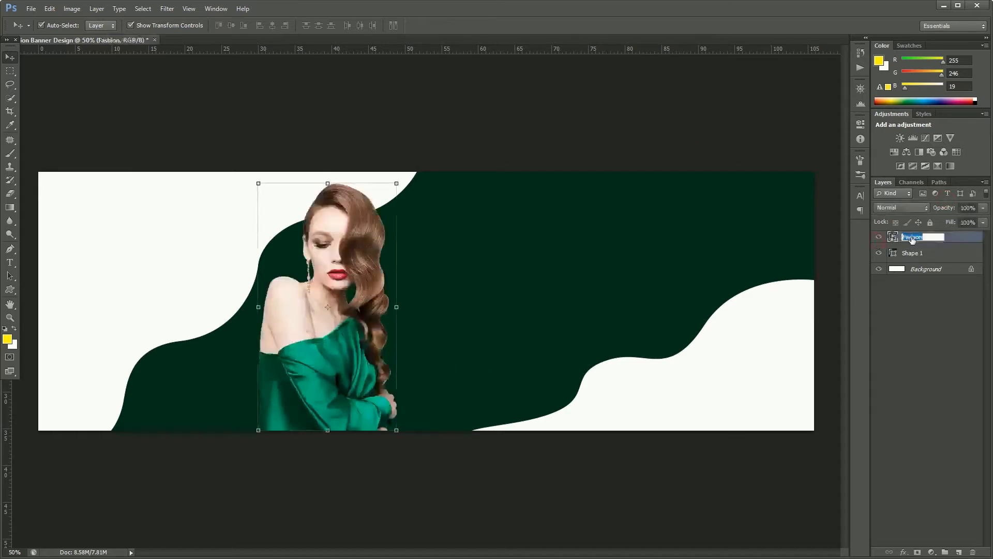
{"action": "type", "text": "Image"}
{"action": "key", "text": "Return"}
Rename the Shape 1 layer as Wave BG.
{"action": "left_click", "coordinate": [926, 259]}
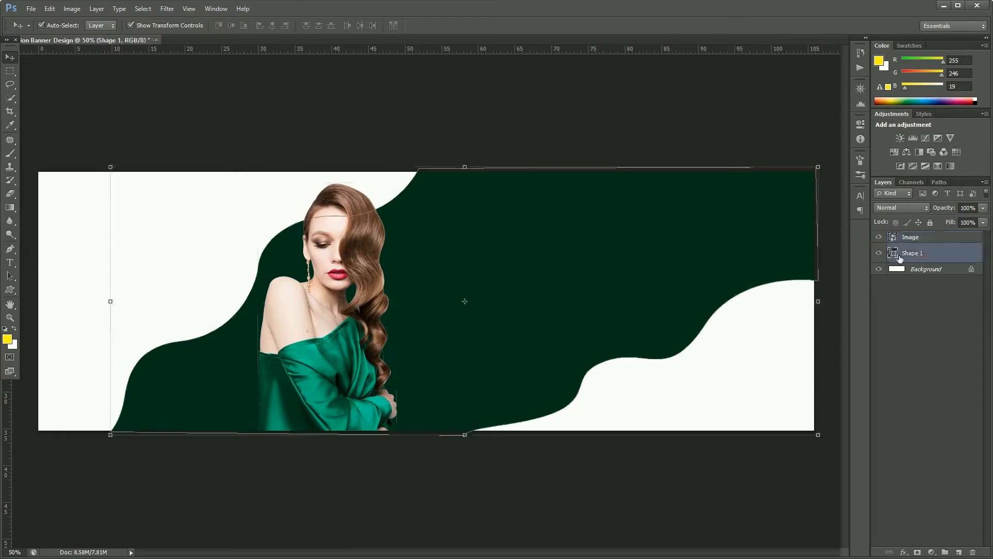
{"action": "double_click", "coordinate": [912, 254]}
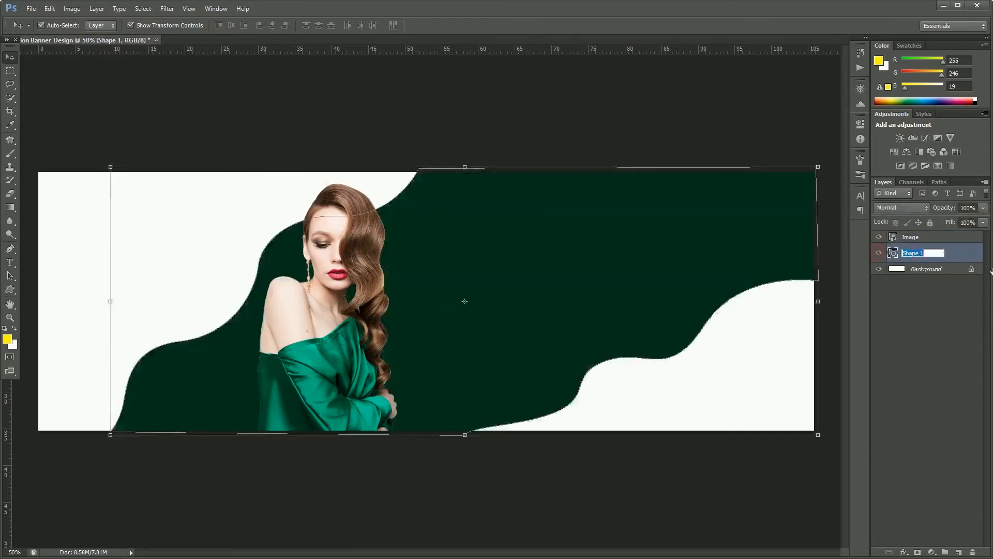
{"action": "type", "text": "Wave BG"}
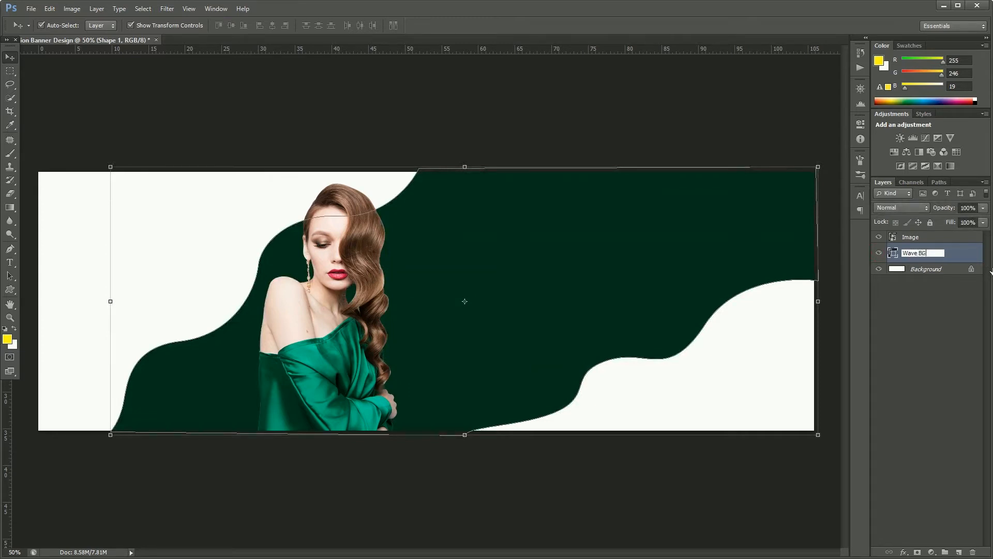
{"action": "key", "text": "Return"}
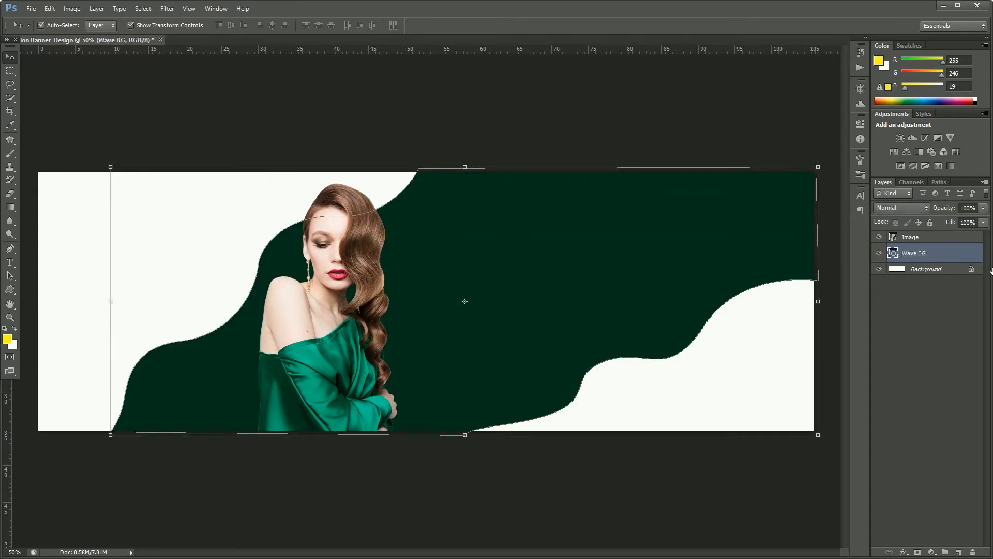
Duplicate the Wave BG layer, fill the copy with a lighter green sampled from the dress, and place it beneath the original.
{"action": "key", "text": "ctrl+j"}
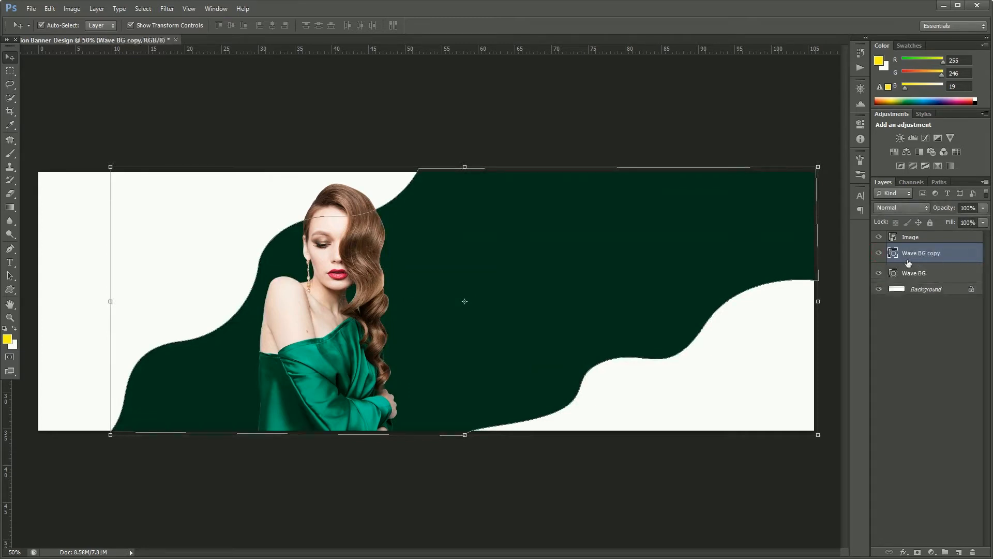
{"action": "double_click", "coordinate": [890, 253]}
{"action": "left_click", "coordinate": [312, 360]}
{"action": "left_click", "coordinate": [973, 206]}
{"action": "left_click_drag", "start_coordinate": [934, 253], "coordinate": [932, 280]}
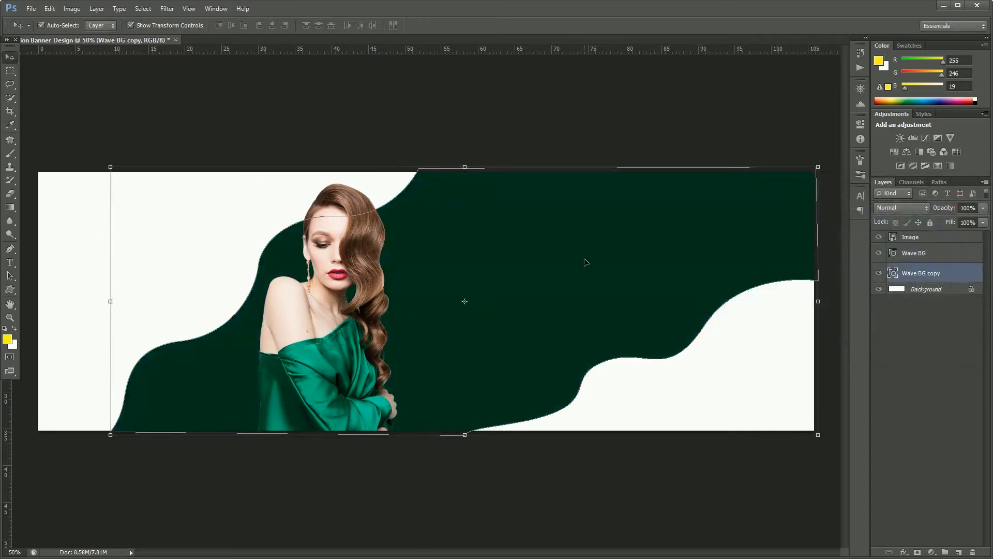
Nudge the lighter green wave copy left to form a thin accent along the dark wave's left edge.
{"action": "key", "text": "shift+Left"}
{"action": "key", "text": "shift+Left"}
{"action": "key", "text": "shift+Left"}
{"action": "key", "text": "shift+Left"}
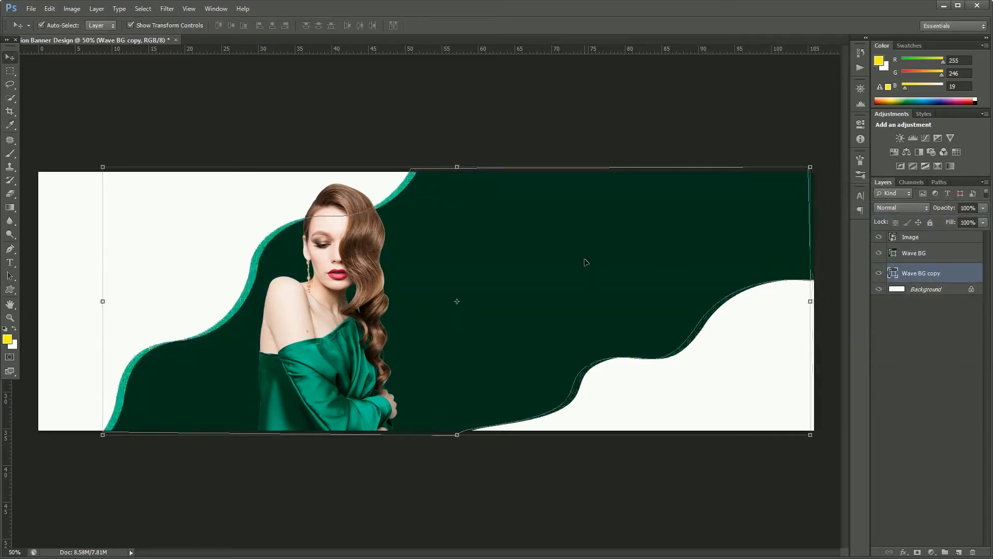
{"action": "key", "text": "shift+Left"}
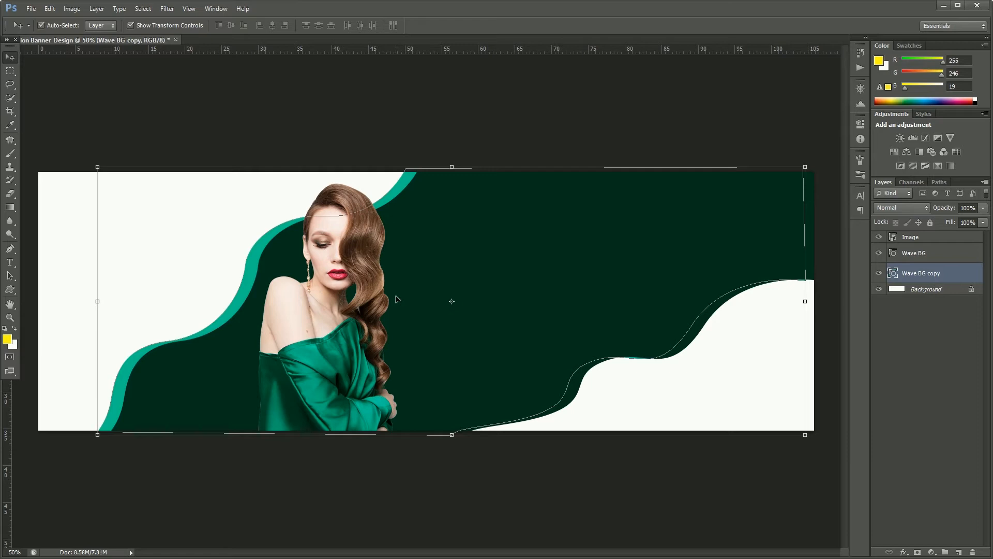
Duplicate the light green wave and shift the duplicate right and slightly down to form an accent along the dark wave's lower-right edge.
{"action": "key", "text": "ctrl+j"}
{"action": "left_click", "coordinate": [921, 293]}
{"action": "key", "text": "shift+Down"}
{"action": "left_click", "coordinate": [748, 334]}
{"action": "left_click", "coordinate": [731, 307]}
{"action": "left_click_drag", "start_coordinate": [731, 310], "coordinate": [731, 313]}
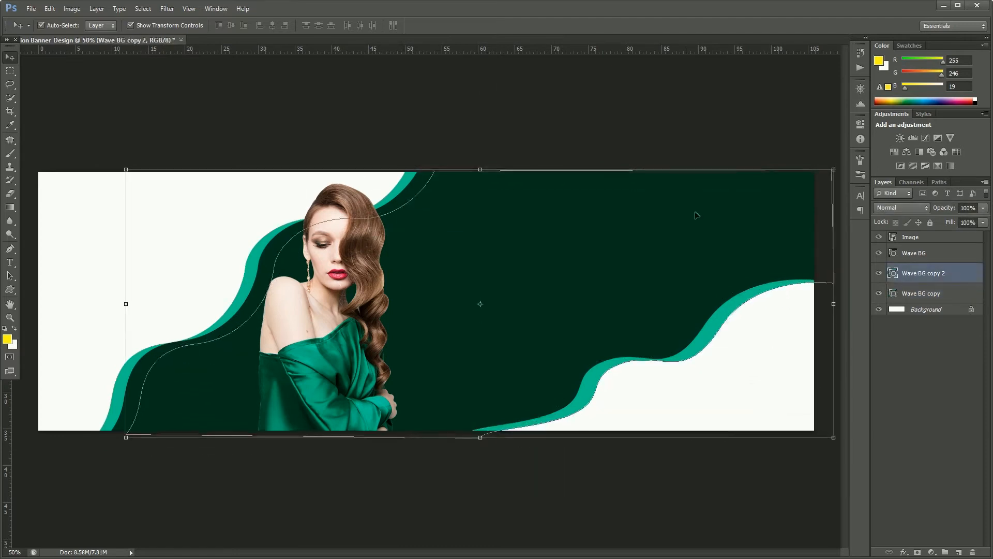
{"action": "left_click", "coordinate": [767, 352]}
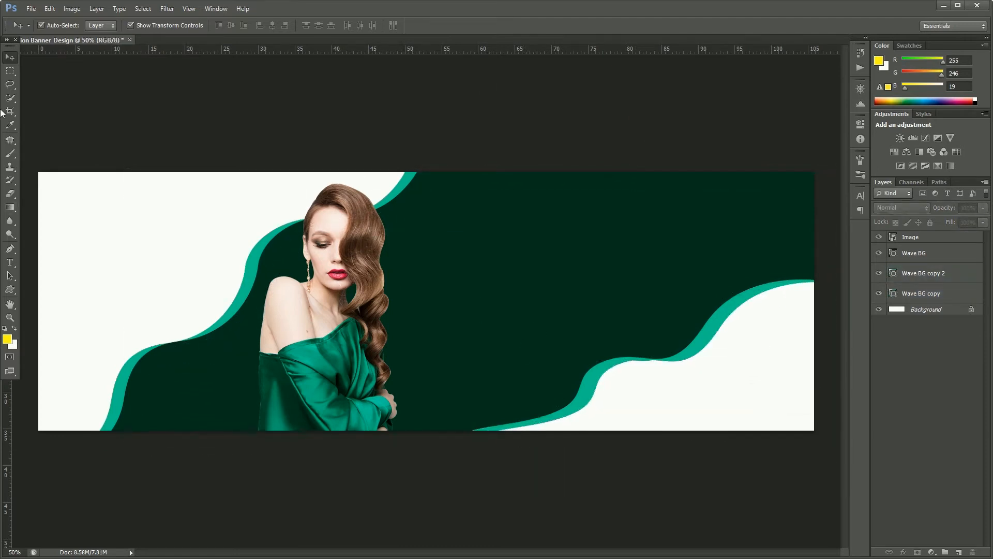
Add the white text "Fashion" in the raustila font on the dark area beside the woman.
{"action": "left_click", "coordinate": [9, 262]}
{"action": "left_click", "coordinate": [486, 280]}
{"action": "type", "text": "Fa"}
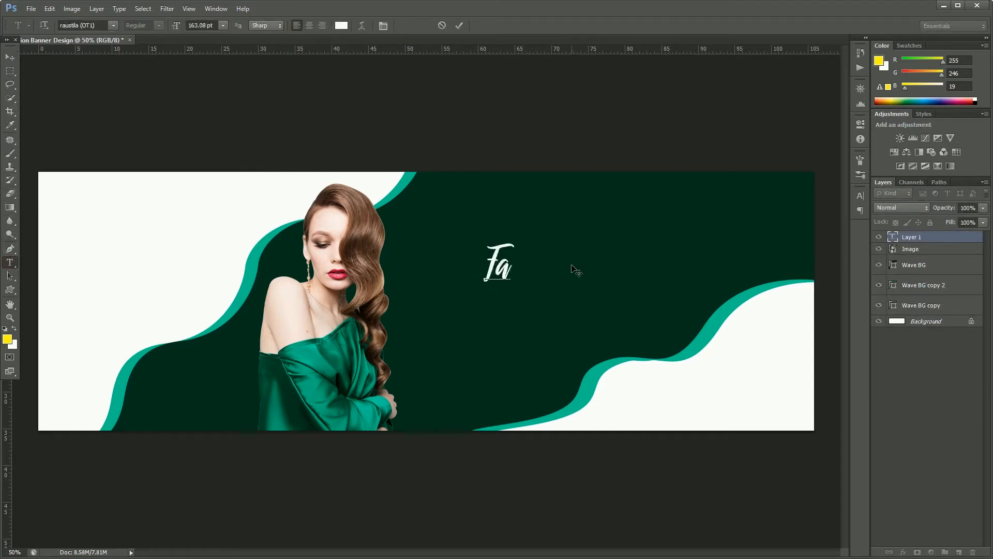
{"action": "type", "text": "shion"}
Enlarge the "Fashion" text to 313.08 pt and move it up and left within the dark area.
{"action": "key", "text": "ctrl+a"}
{"action": "left_click", "coordinate": [196, 25]}
{"action": "key", "text": "shift+Up"}
{"action": "key", "text": "shift+Up"}
{"action": "key", "text": "shift+Up"}
{"action": "key", "text": "shift+Up"}
{"action": "key", "text": "shift+Up"}
{"action": "key", "text": "shift+Up"}
{"action": "key", "text": "shift+Up"}
{"action": "key", "text": "shift+Up"}
{"action": "key", "text": "shift+Up"}
{"action": "key", "text": "shift+Up"}
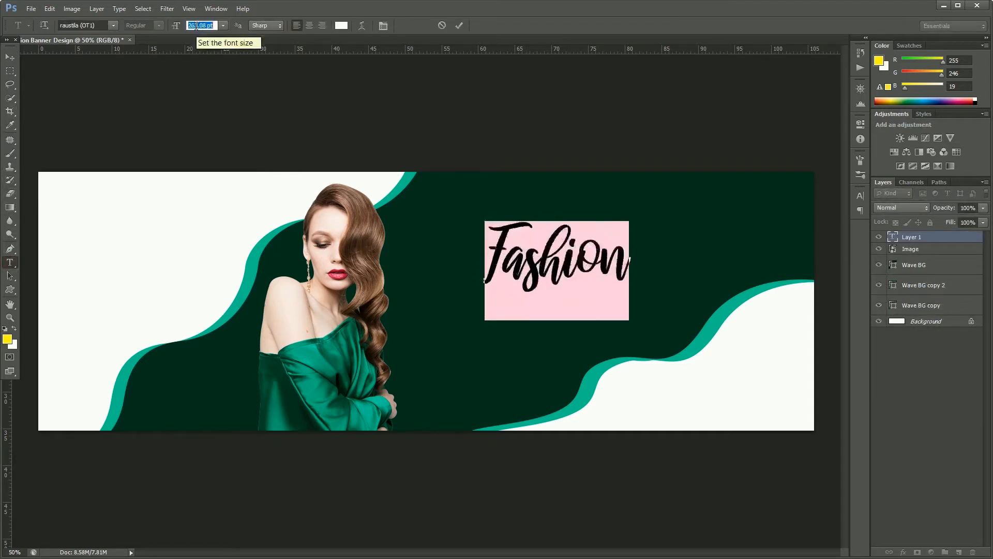
{"action": "key", "text": "shift+Up"}
{"action": "key", "text": "shift+Up"}
{"action": "key", "text": "shift+Up"}
{"action": "key", "text": "shift+Up"}
{"action": "key", "text": "shift+Up"}
{"action": "left_click", "coordinate": [10, 57]}
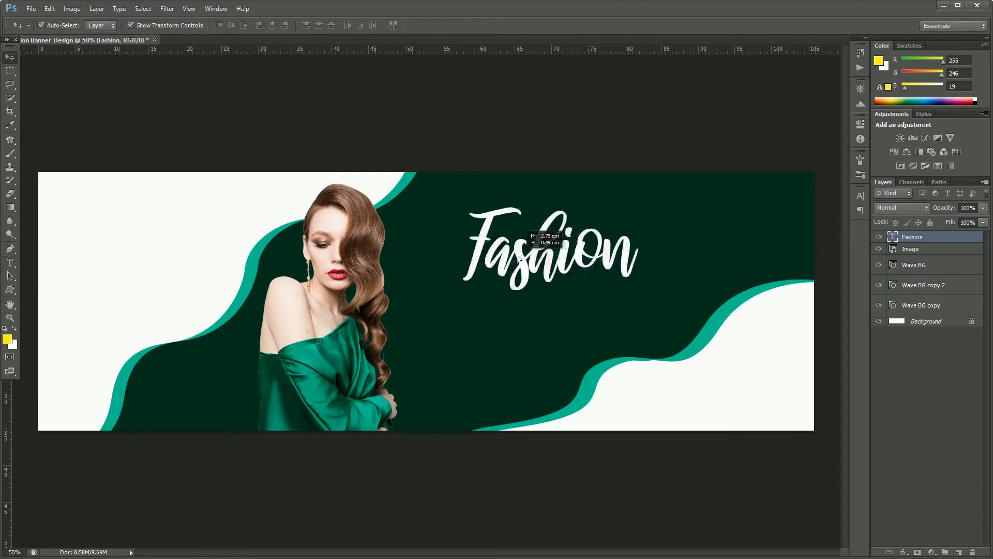
{"action": "left_click", "coordinate": [622, 503]}
Add the text "Collection" in Montserrat Regular at 100 pt below the "Fashion" heading.
{"action": "left_click", "coordinate": [10, 263]}
{"action": "left_click", "coordinate": [497, 357]}
{"action": "left_click", "coordinate": [85, 25]}
{"action": "type", "text": "Mono"}
{"action": "key", "text": "Return"}
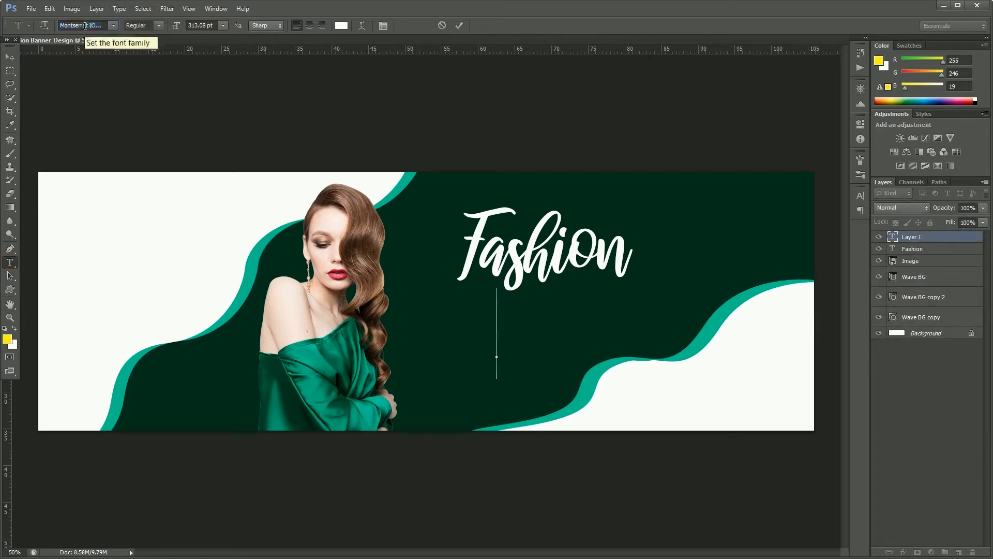
{"action": "key", "text": "Tab"}
{"action": "type", "text": "100"}
{"action": "key", "text": "Return"}
{"action": "type", "text": "Collection"}
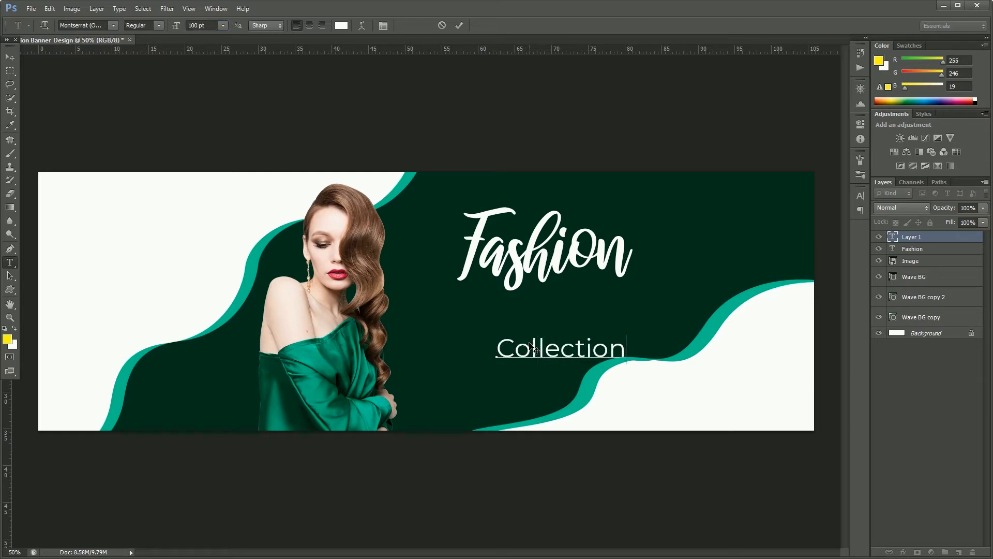
Complete the text as "Collections" and move it up beneath the right half of the "Fashion" heading.
{"action": "type", "text": "s"}
{"action": "key", "text": "ctrl+Return"}
{"action": "left_click_drag", "start_coordinate": [597, 355], "coordinate": [652, 311]}
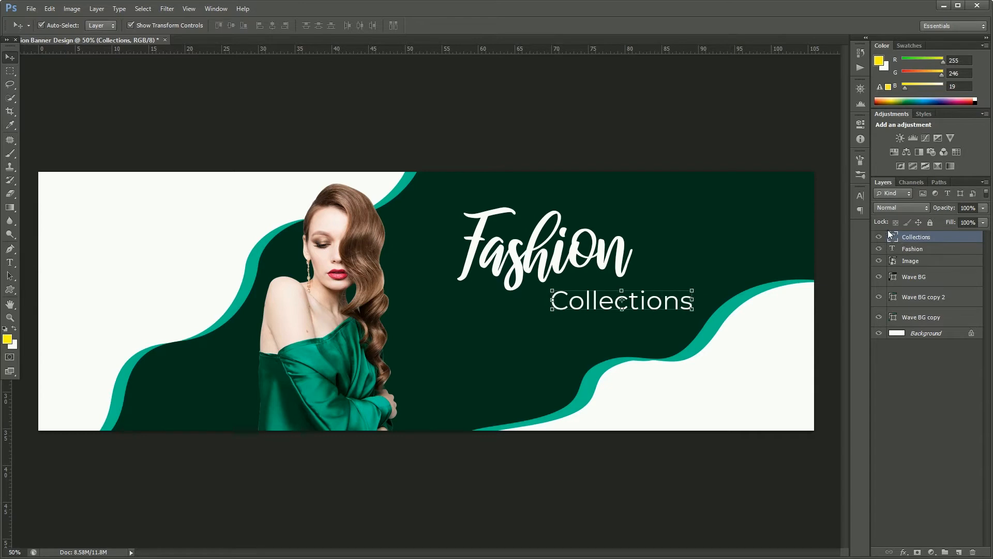
Color the "Collections" text with the yellow foreground color and shift the "Fashion" heading slightly left.
{"action": "key", "text": "alt+BackSpace"}
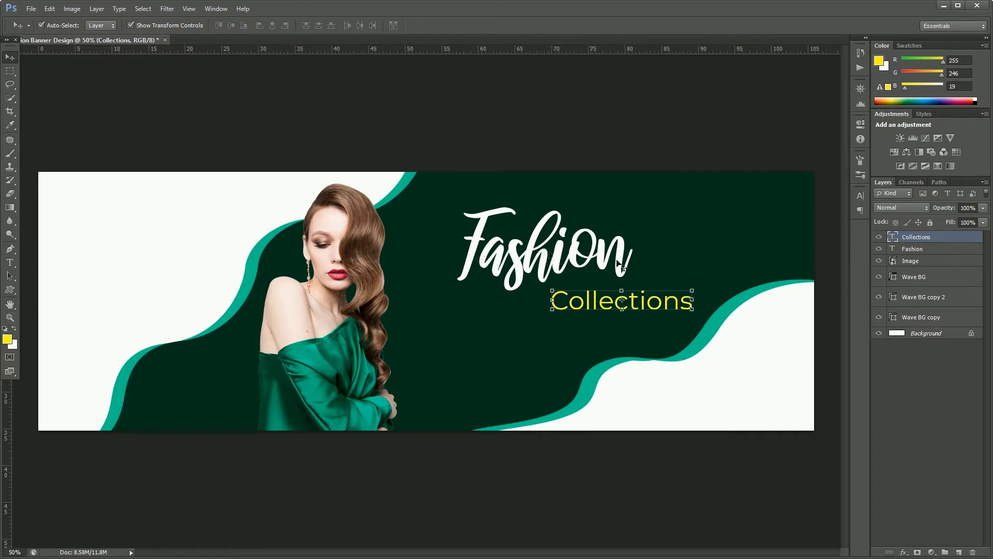
{"action": "left_click_drag", "start_coordinate": [605, 255], "coordinate": [599, 256]}
{"action": "left_click", "coordinate": [644, 484]}
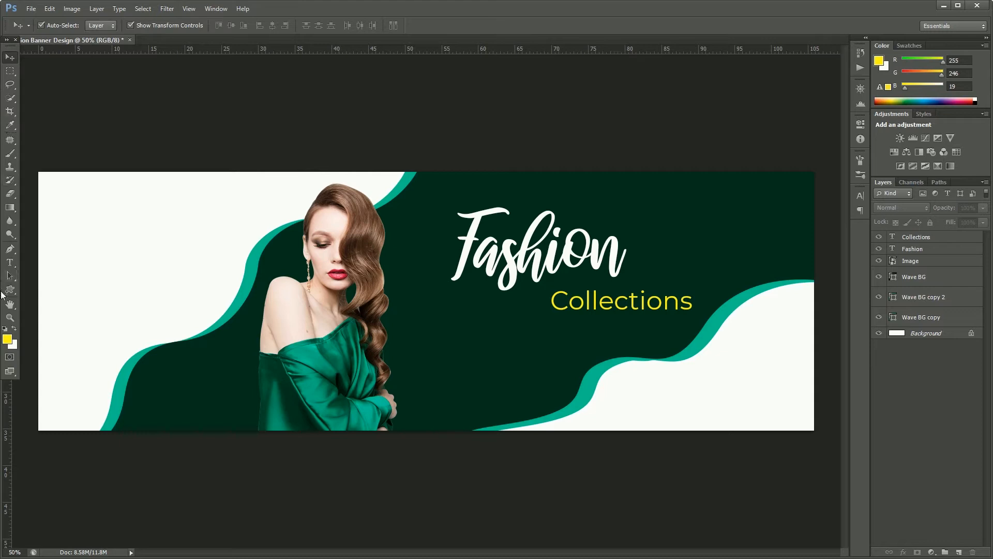
Draw a yellow wedge about 100 × 132 px with the Pen tool, rising diagonally from above the final "n" of "Fashion".
{"action": "left_click", "coordinate": [10, 249]}
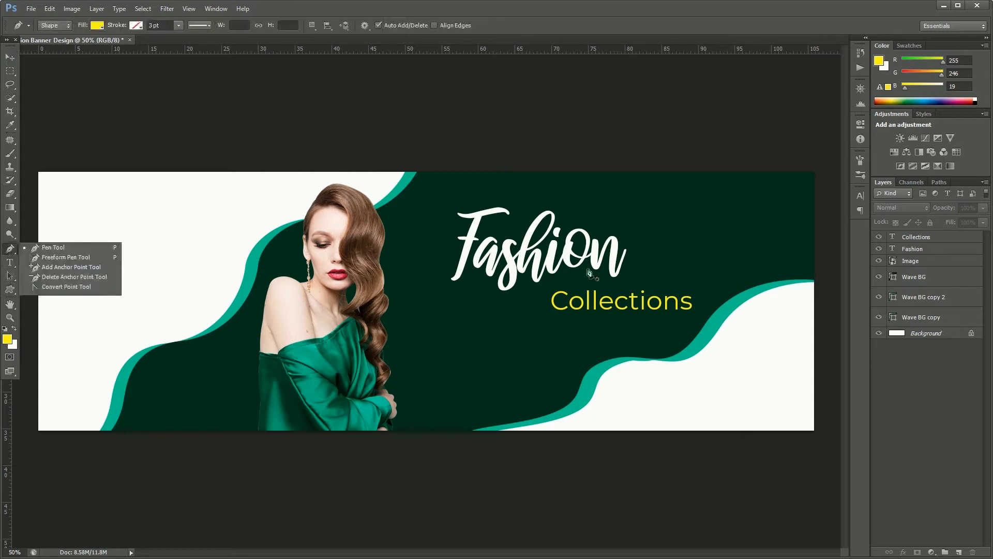
{"action": "left_click", "coordinate": [621, 233]}
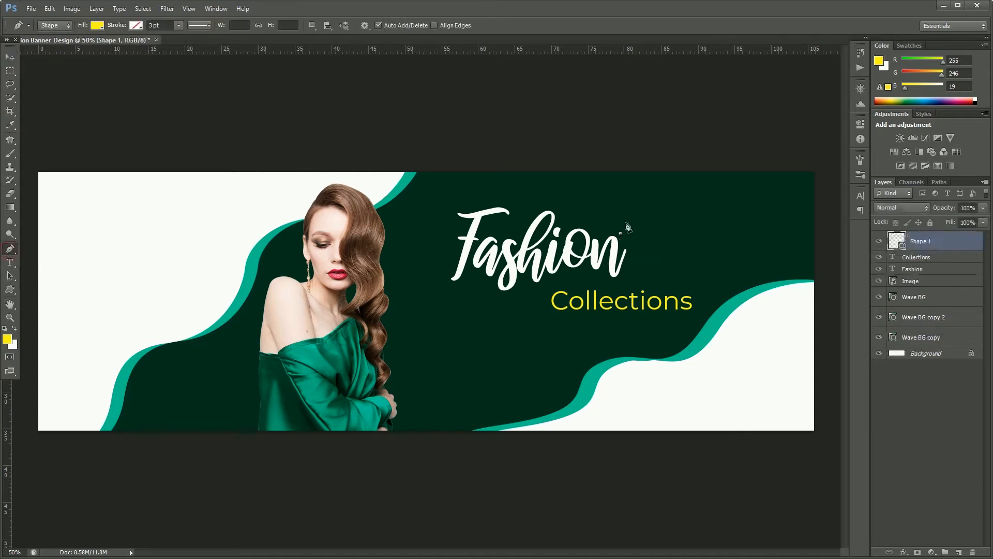
{"action": "left_click", "coordinate": [641, 199]}
{"action": "left_click", "coordinate": [646, 205]}
{"action": "left_click", "coordinate": [623, 236]}
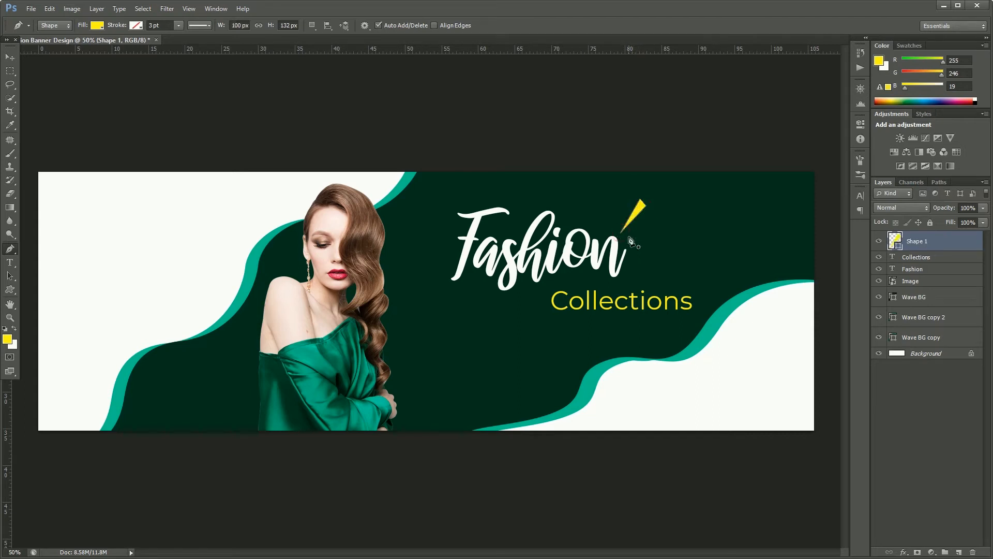
Draw a second, smaller yellow wedge about 80 × 44 px just below the first one beside "Fashion".
{"action": "left_click", "coordinate": [628, 234]}
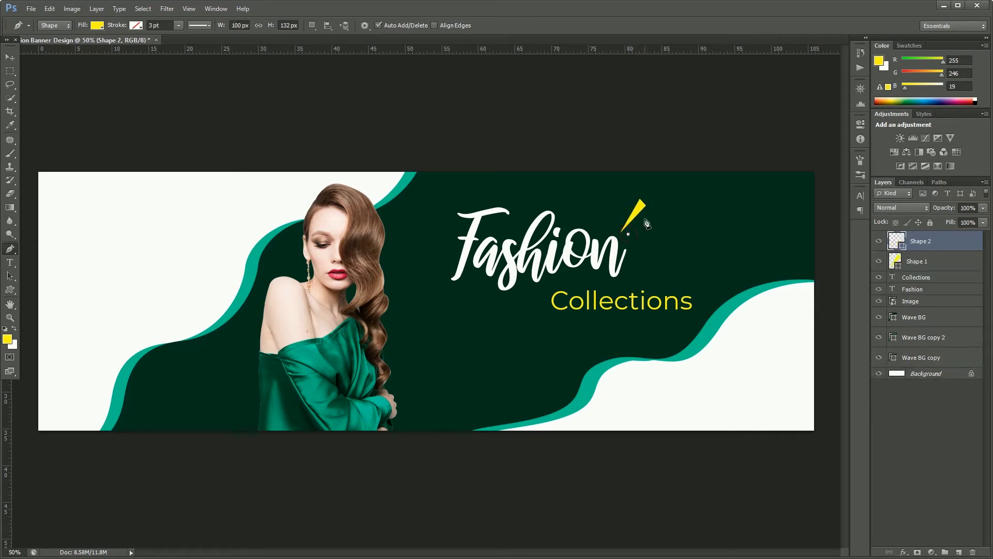
{"action": "left_click", "coordinate": [646, 223]}
{"action": "left_click", "coordinate": [650, 232]}
{"action": "left_click", "coordinate": [630, 236]}
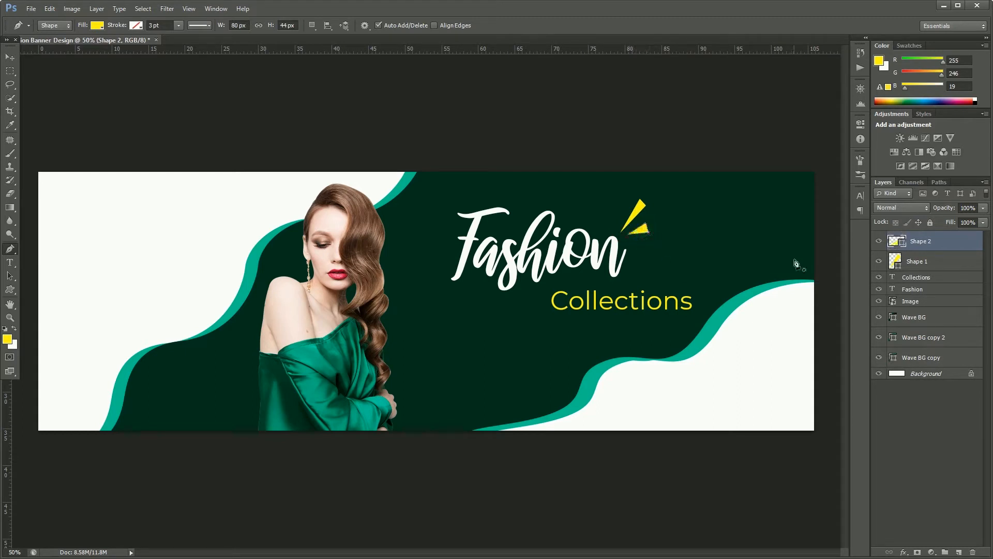
{"action": "left_click", "coordinate": [9, 56]}
{"action": "left_click", "coordinate": [533, 131]}
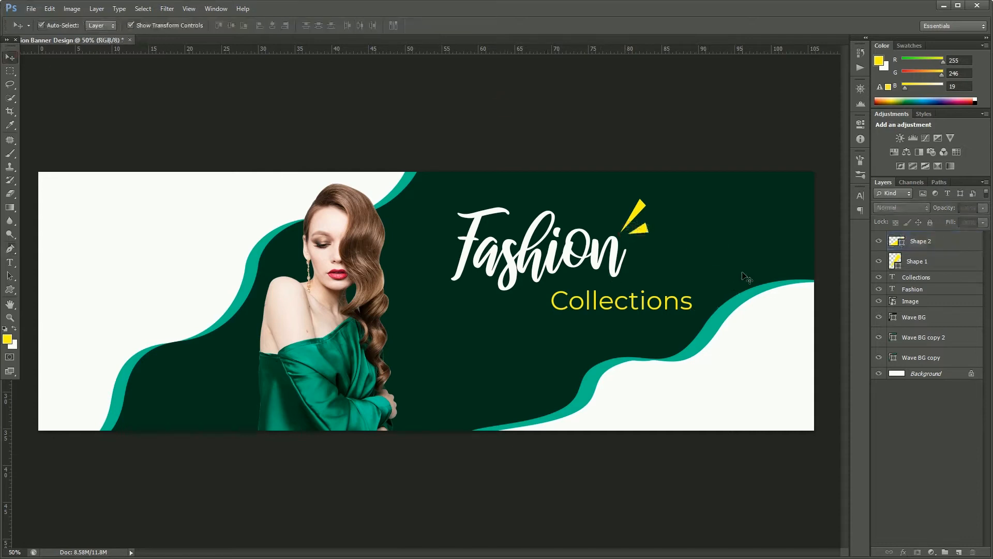
Duplicate the "Collections" text, move the copy up to the right of "Fashion" and change its wording to "SALE".
{"action": "left_click", "coordinate": [616, 306]}
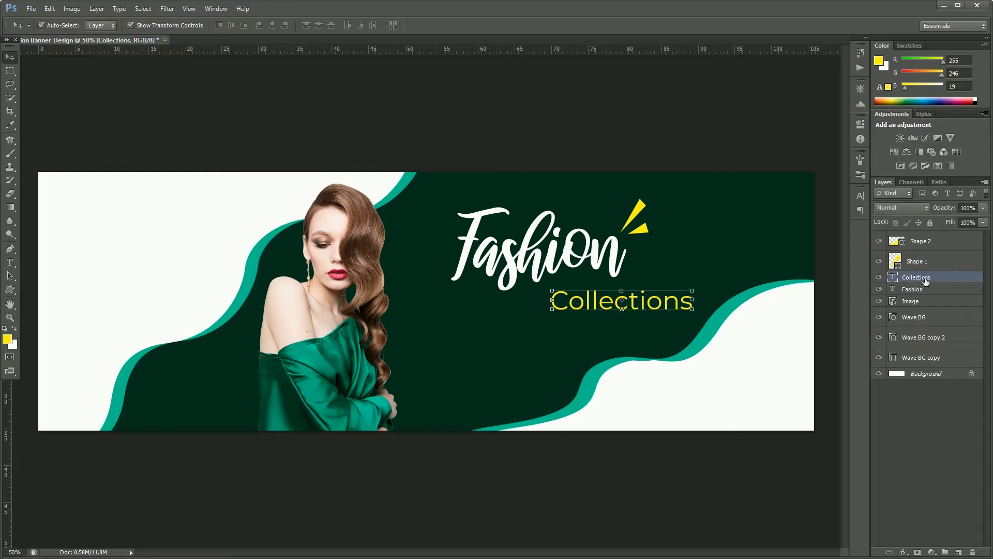
{"action": "key", "text": "ctrl+j"}
{"action": "left_click_drag", "start_coordinate": [691, 281], "coordinate": [778, 210]}
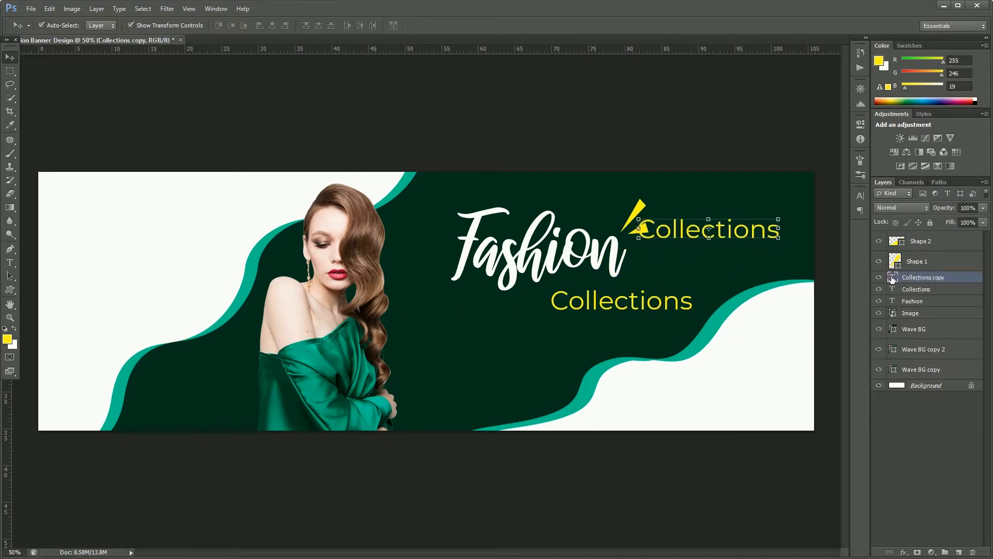
{"action": "double_click", "coordinate": [892, 278]}
{"action": "type", "text": "SALE"}
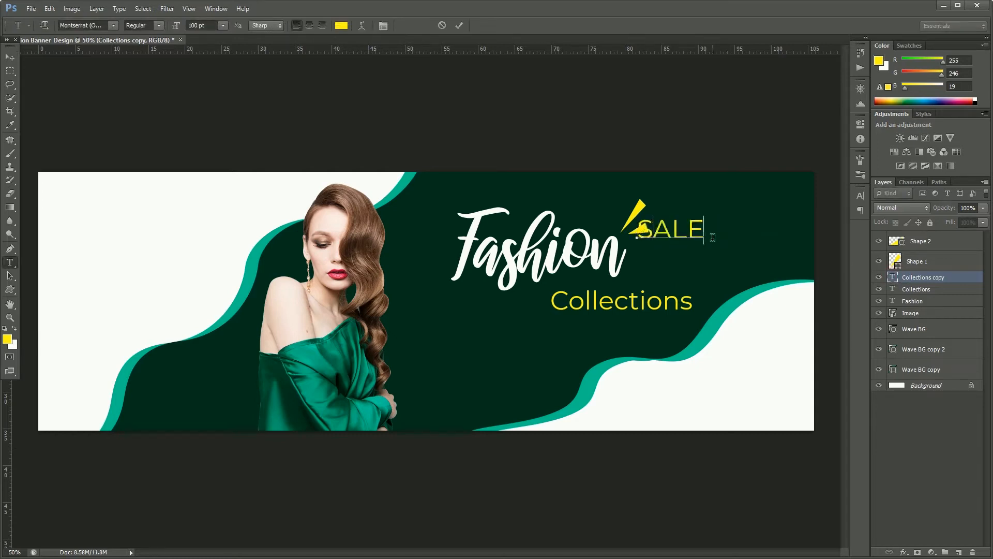
Change the color of the "SALE" text to white, ffffff.
{"action": "key", "text": "ctrl+a"}
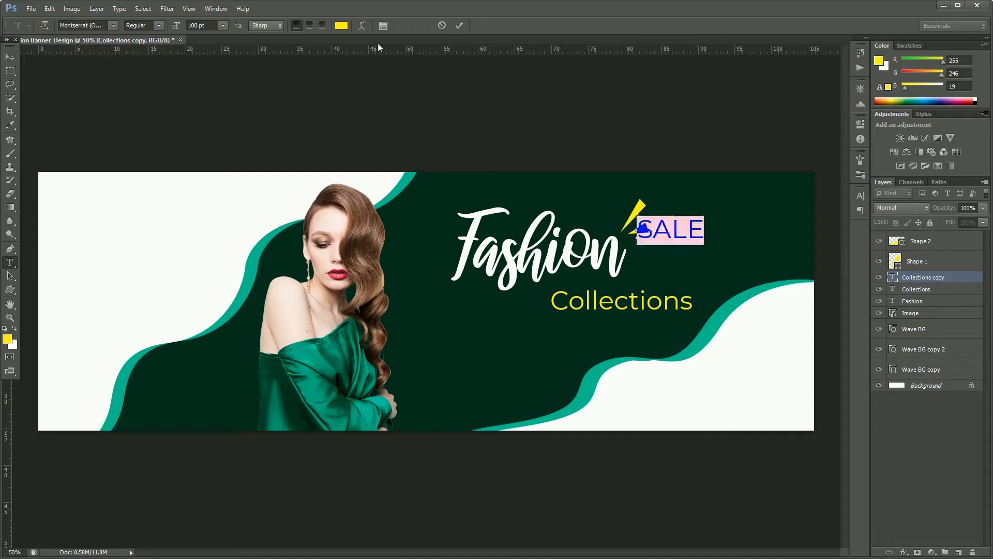
{"action": "left_click", "coordinate": [341, 26]}
{"action": "left_click", "coordinate": [714, 211]}
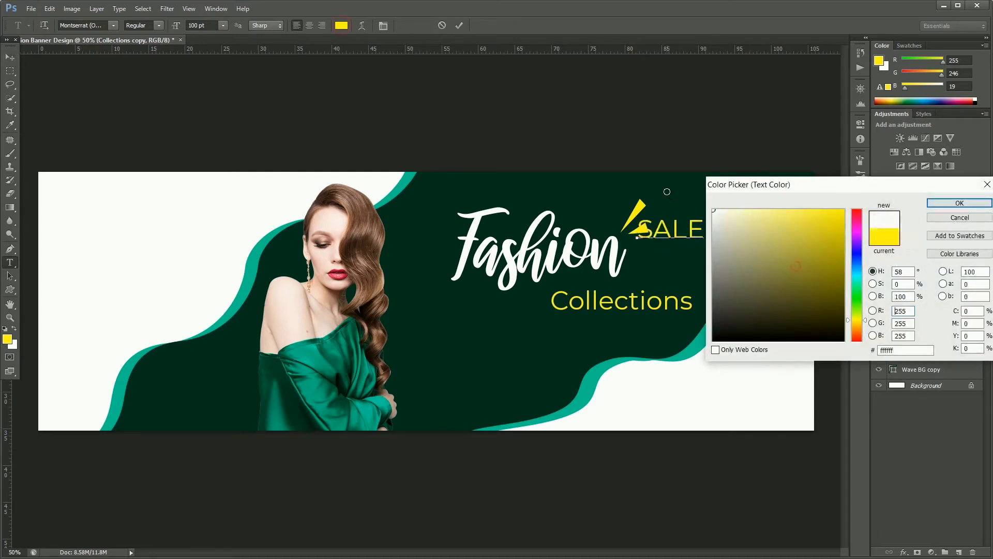
{"action": "left_click", "coordinate": [960, 203]}
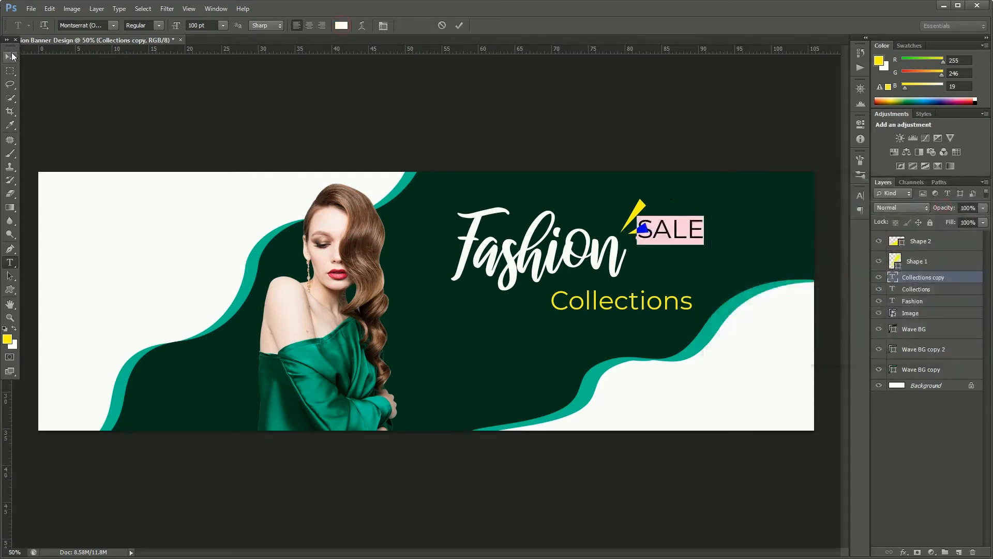
{"action": "key", "text": "ctrl+Return"}
{"action": "key", "text": "v"}
Set the "SALE" text to 10% opacity and enlarge it to about 488% across the upper dark area, cropped by the banner's top edge.
{"action": "left_click", "coordinate": [968, 207]}
{"action": "type", "text": "10"}
{"action": "key", "text": "Return"}
{"action": "key", "text": "ctrl+t"}
{"action": "left_click_drag", "start_coordinate": [639, 220], "coordinate": [389, 110]}
{"action": "left_click_drag", "start_coordinate": [707, 210], "coordinate": [791, 212]}
{"action": "left_click_drag", "start_coordinate": [483, 236], "coordinate": [468, 279]}
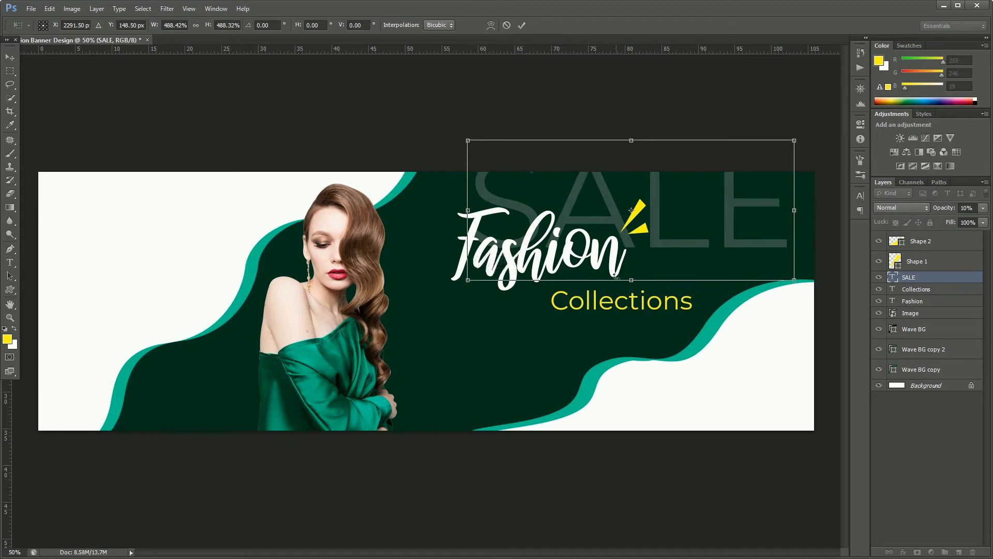
{"action": "key", "text": "Return"}
Select the "Fashion" heading with both yellow wedges and move them together slightly down and left.
{"action": "left_click", "coordinate": [611, 243]}
{"action": "left_click", "coordinate": [926, 259], "text": "ctrl"}
{"action": "left_click", "coordinate": [921, 241], "text": "ctrl"}
{"action": "left_click_drag", "start_coordinate": [538, 248], "coordinate": [532, 261]}
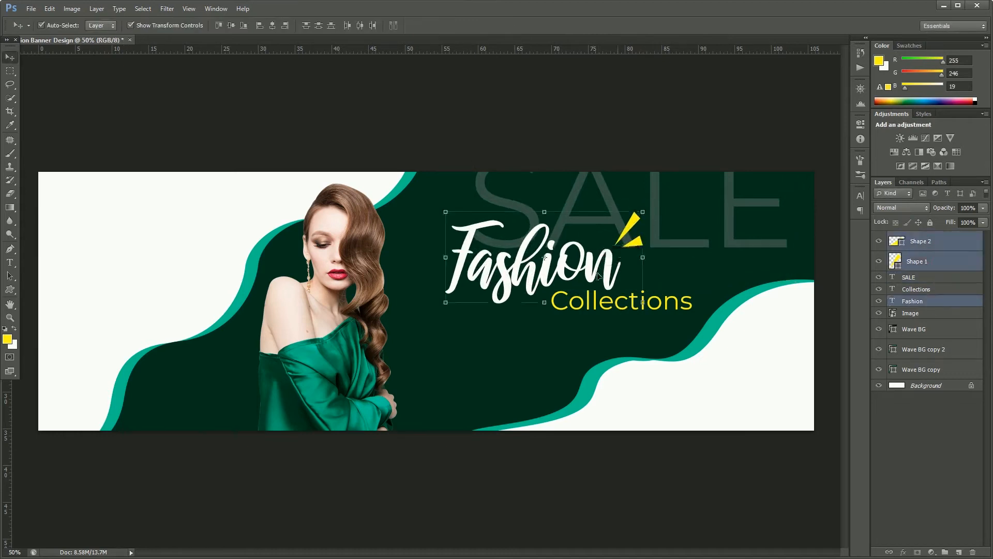
Scale the "Collections" text down slightly, keeping its left edge below the "Fashion" heading.
{"action": "left_click", "coordinate": [621, 301]}
{"action": "key", "text": "ctrl+t"}
{"action": "left_click_drag", "start_coordinate": [694, 285], "coordinate": [676, 288]}
{"action": "key", "text": "Return"}
{"action": "left_click", "coordinate": [73, 222]}
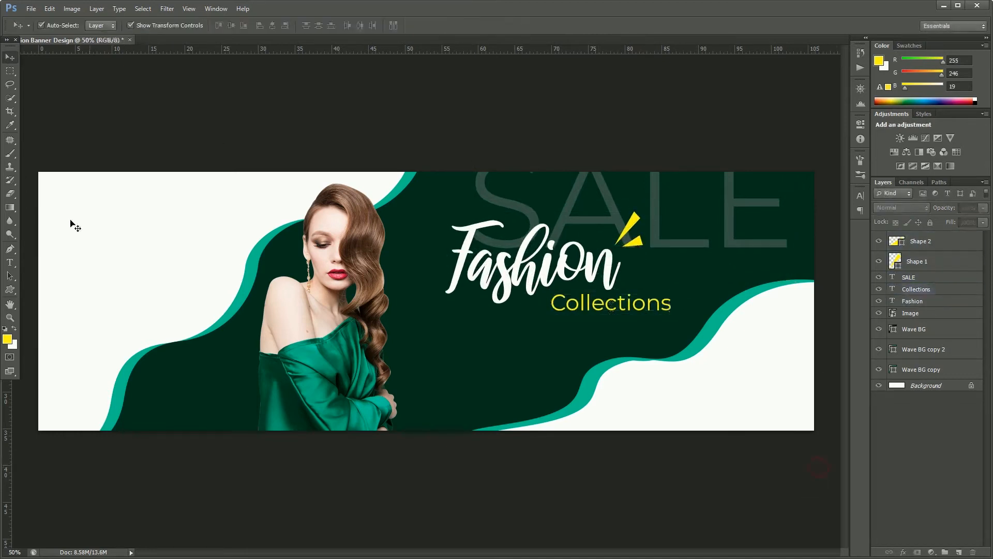
Draw a yellow circle about 340 px in diameter beside the woman, over the left edge of the wave.
{"action": "left_click", "coordinate": [10, 290]}
{"action": "left_click", "coordinate": [47, 307]}
{"action": "left_click_drag", "start_coordinate": [153, 264], "coordinate": [249, 341]}
{"action": "left_click", "coordinate": [10, 58]}
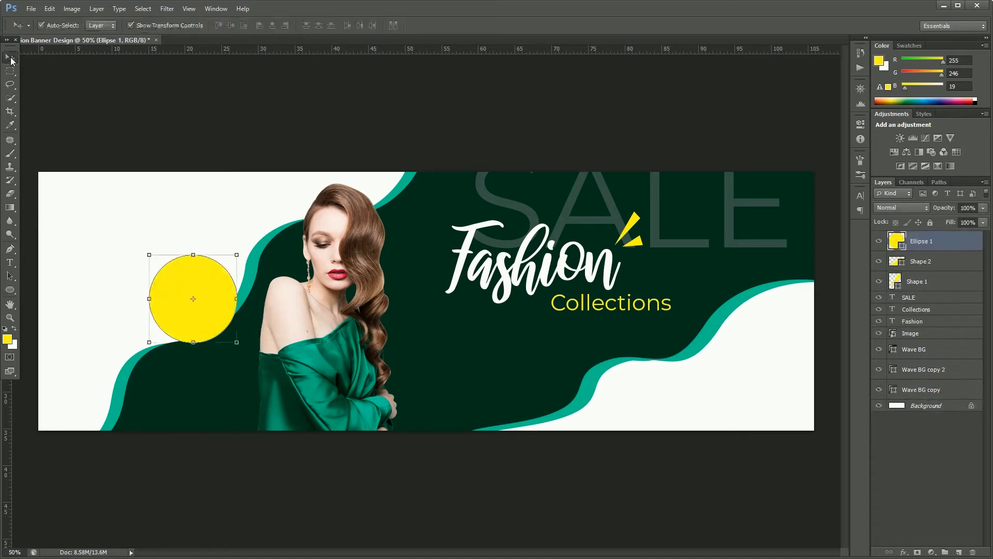
{"action": "left_click", "coordinate": [245, 113]}
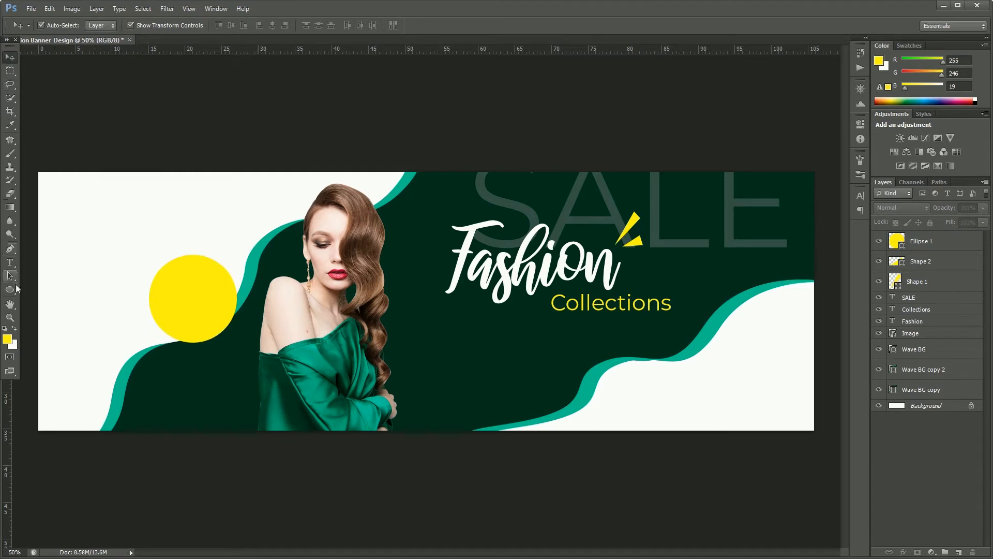
Duplicate the yellow circle and give the copy no fill and a black 8 pt stroke.
{"action": "left_click", "coordinate": [227, 297]}
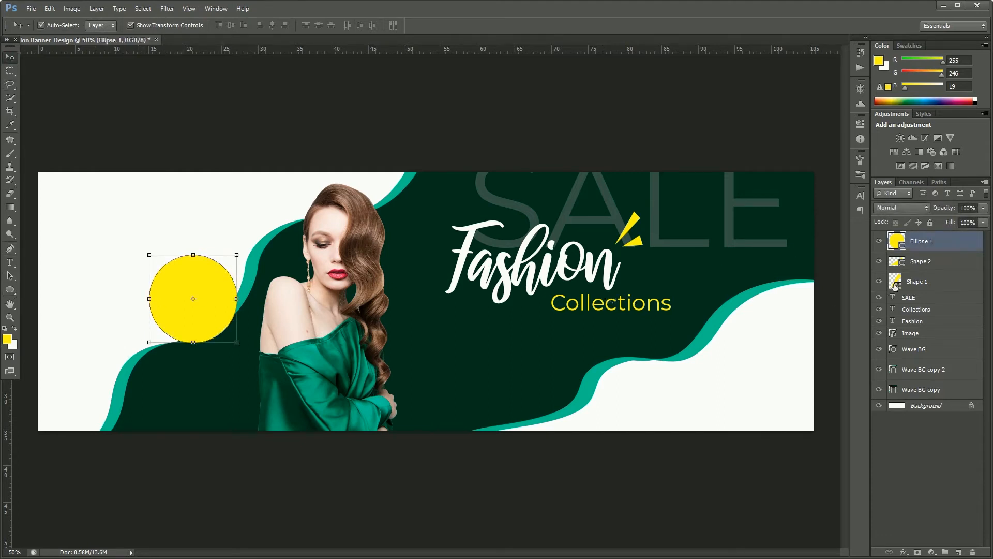
{"action": "key", "text": "ctrl+j"}
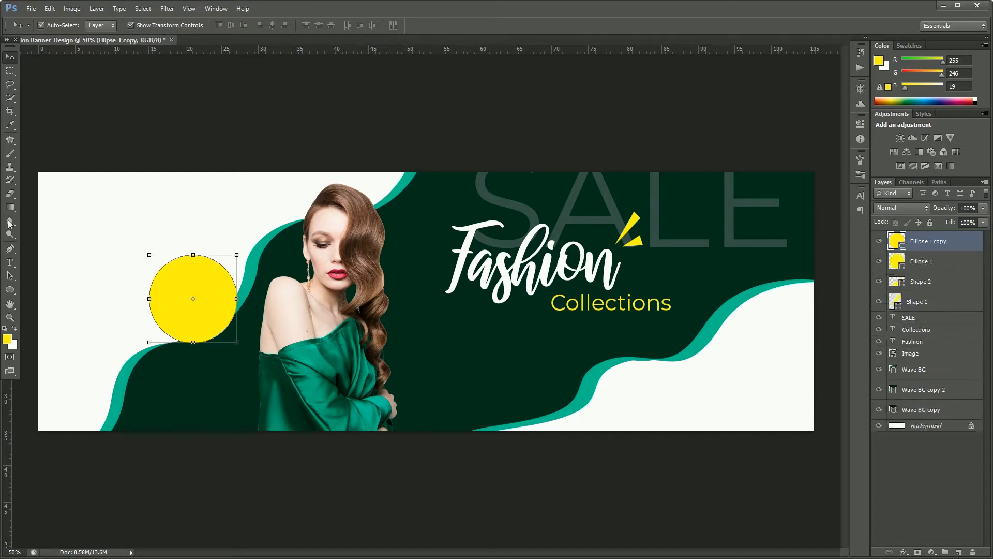
{"action": "left_click", "coordinate": [9, 289]}
{"action": "left_click", "coordinate": [137, 26]}
{"action": "left_click", "coordinate": [110, 47]}
{"action": "left_click", "coordinate": [98, 25]}
{"action": "left_click", "coordinate": [52, 46]}
{"action": "key", "text": "Return"}
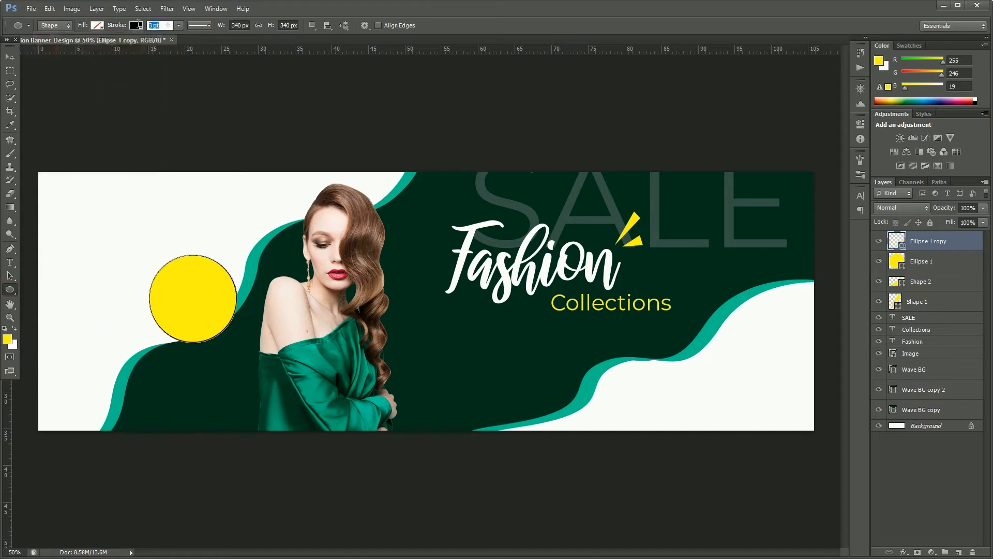
{"action": "type", "text": "6"}
{"action": "key", "text": "Return"}
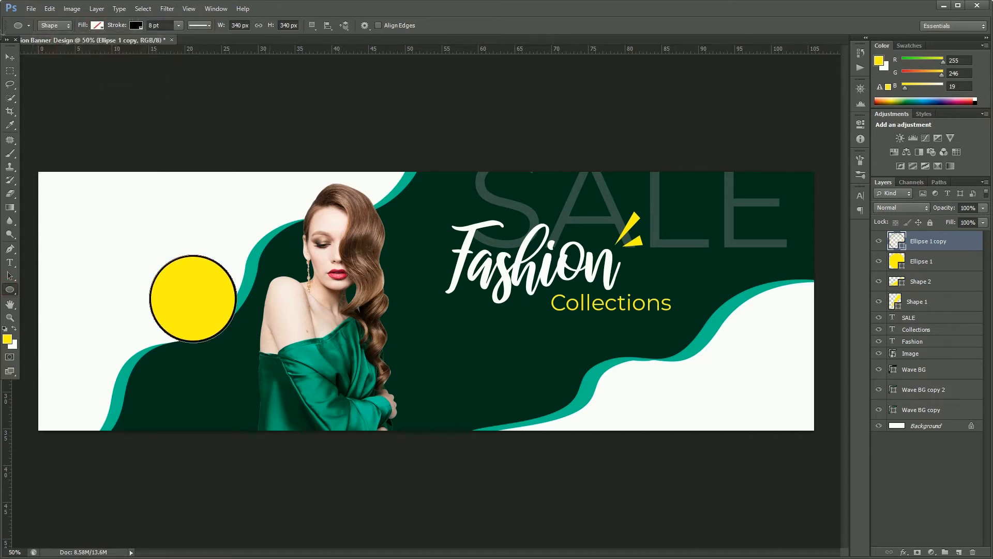
Offset the black circle outline slightly up and left of the yellow circle.
{"action": "left_click", "coordinate": [10, 57]}
{"action": "left_click_drag", "start_coordinate": [190, 287], "coordinate": [185, 283]}
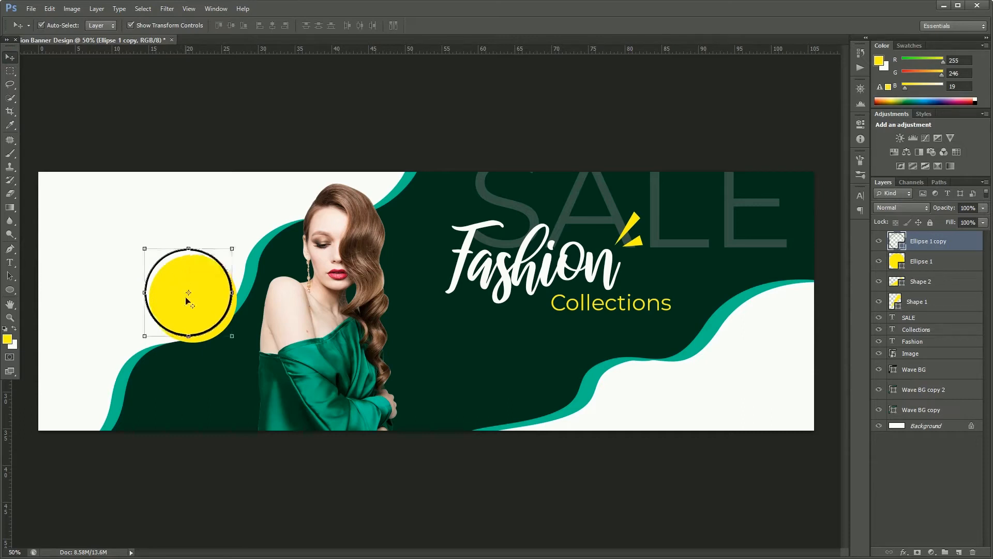
{"action": "left_click", "coordinate": [221, 131]}
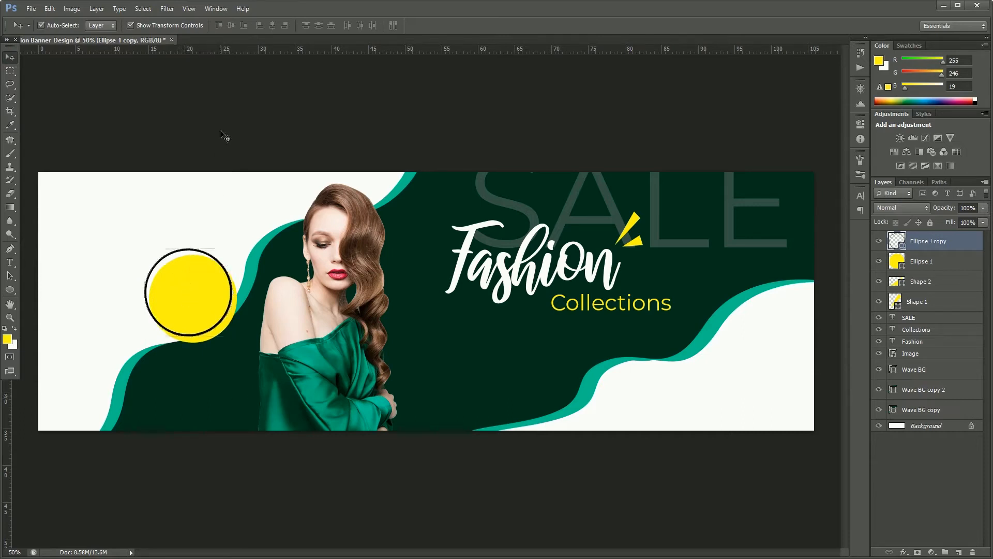
Draw a yellow rounded rectangle as a button shape in the banner's lower-right white area.
{"action": "left_click", "coordinate": [9, 289]}
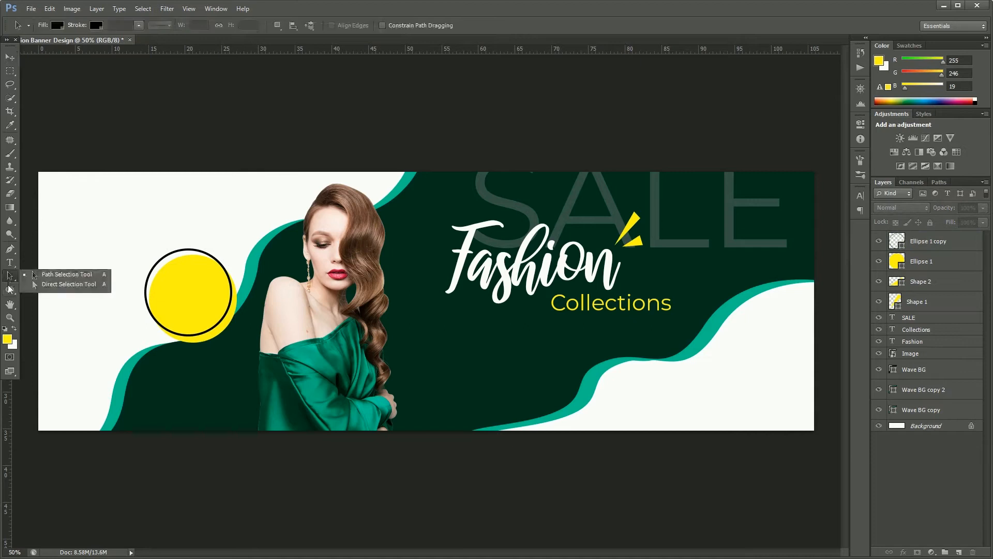
{"action": "right_click", "coordinate": [10, 289]}
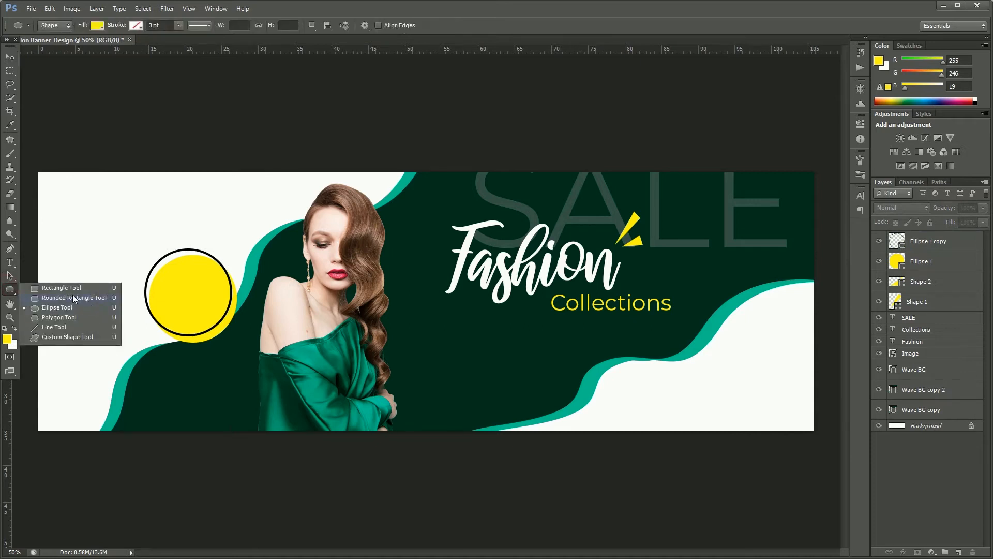
{"action": "left_click", "coordinate": [72, 296]}
{"action": "mouse_move", "coordinate": [666, 382]}
{"action": "left_mouse_down"}
{"action": "mouse_move", "coordinate": [774, 412]}
{"action": "mouse_move", "coordinate": [732, 402]}
{"action": "mouse_move", "coordinate": [758, 407]}
{"action": "mouse_move", "coordinate": [763, 395]}
{"action": "left_mouse_up"}
{"action": "key", "text": "v"}
Duplicate the rounded rectangle as a black outline without fill and offset it slightly down and right of the yellow button.
{"action": "right_click", "coordinate": [949, 242]}
{"action": "left_click", "coordinate": [905, 186]}
{"action": "key", "text": "Return"}
{"action": "left_click", "coordinate": [10, 290]}
{"action": "left_click", "coordinate": [158, 25]}
{"action": "left_click", "coordinate": [49, 85]}
{"action": "key", "text": "v"}
{"action": "left_click", "coordinate": [356, 136]}
{"action": "left_click", "coordinate": [773, 397]}
{"action": "left_click", "coordinate": [802, 411]}
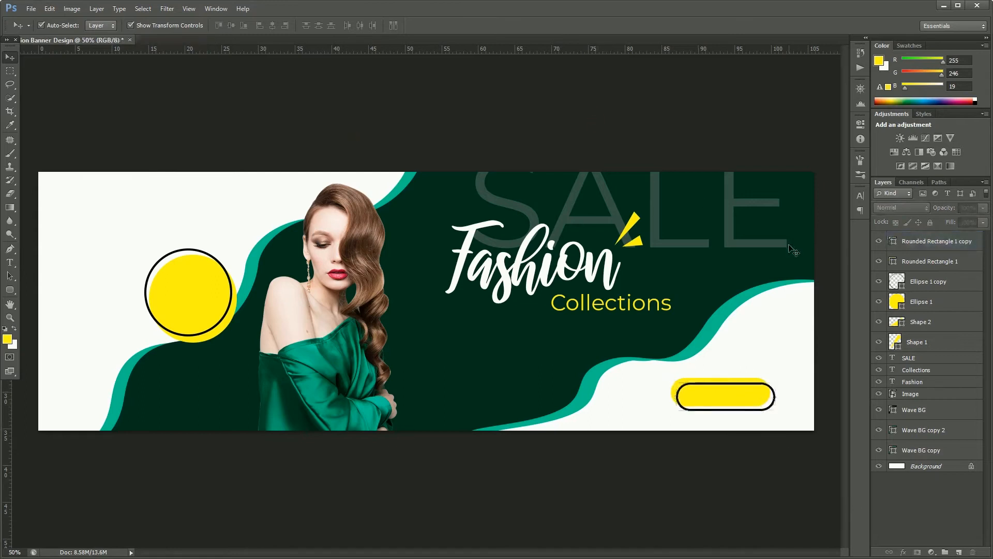
Add the text "GET UP TO" for the circular badge and color it black.
{"action": "left_click", "coordinate": [10, 262]}
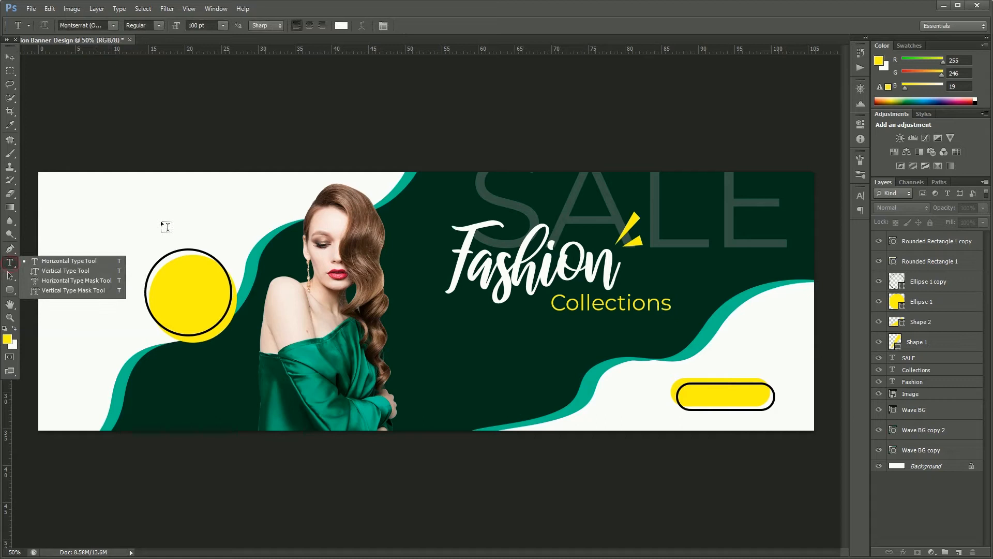
{"action": "left_click", "coordinate": [160, 218]}
{"action": "type", "text": "op Now"}
{"action": "key", "text": "ctrl+a"}
{"action": "left_click", "coordinate": [341, 25]}
{"action": "left_click", "coordinate": [717, 339]}
{"action": "left_click", "coordinate": [960, 203]}
Apply a bolder Montserrat weight to "GET UP TO" and scale it to fit the upper part of the yellow circle.
{"action": "left_click", "coordinate": [159, 25]}
{"action": "left_click", "coordinate": [148, 115]}
{"action": "left_click", "coordinate": [10, 57]}
{"action": "key", "text": "ctrl+t"}
{"action": "key", "text": "Return"}
{"action": "double_click", "coordinate": [894, 238]}
{"action": "left_click", "coordinate": [158, 26]}
{"action": "left_click", "coordinate": [185, 170]}
{"action": "left_click", "coordinate": [10, 57]}
Duplicate the badge text to make a larger "30%" in the circle's center and an "OFF" line below it.
{"action": "left_click_drag", "start_coordinate": [204, 281], "coordinate": [209, 252], "text": "alt"}
{"action": "double_click", "coordinate": [894, 236]}
{"action": "type", "text": "30%"}
{"action": "left_click", "coordinate": [9, 57]}
{"action": "key", "text": "ctrl+t"}
{"action": "key", "text": "Return"}
{"action": "double_click", "coordinate": [893, 249]}
{"action": "type", "text": "OFF"}
Select the badge's three text lines and both circles and raise them above the rounded rectangles in the layer order.
{"action": "left_click", "coordinate": [189, 297]}
{"action": "left_click", "coordinate": [189, 274], "text": "shift"}
{"action": "key", "text": "ctrl+z"}
{"action": "left_click", "coordinate": [259, 306], "text": "shift"}
{"action": "left_click", "coordinate": [247, 274], "text": "shift"}
{"action": "left_click", "coordinate": [591, 387], "text": "shift"}
{"action": "left_click", "coordinate": [195, 316], "text": "shift"}
{"action": "key", "text": "ctrl+bracketright"}
{"action": "key", "text": "ctrl+bracketright"}
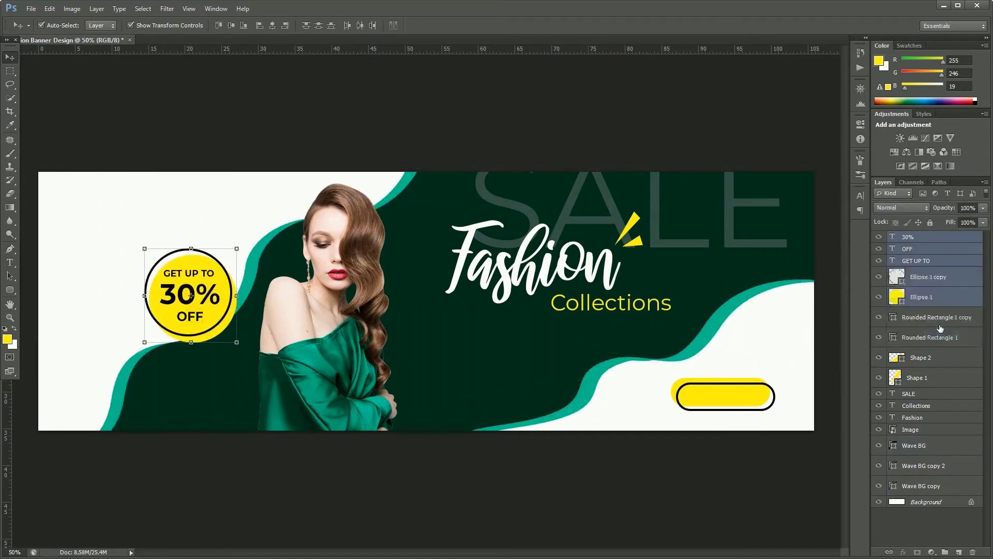
Group the badge layers, name the group "Offer" and check its contents by toggling its visibility.
{"action": "key", "text": "ctrl+g"}
{"action": "double_click", "coordinate": [920, 236]}
{"action": "type", "text": "Offer"}
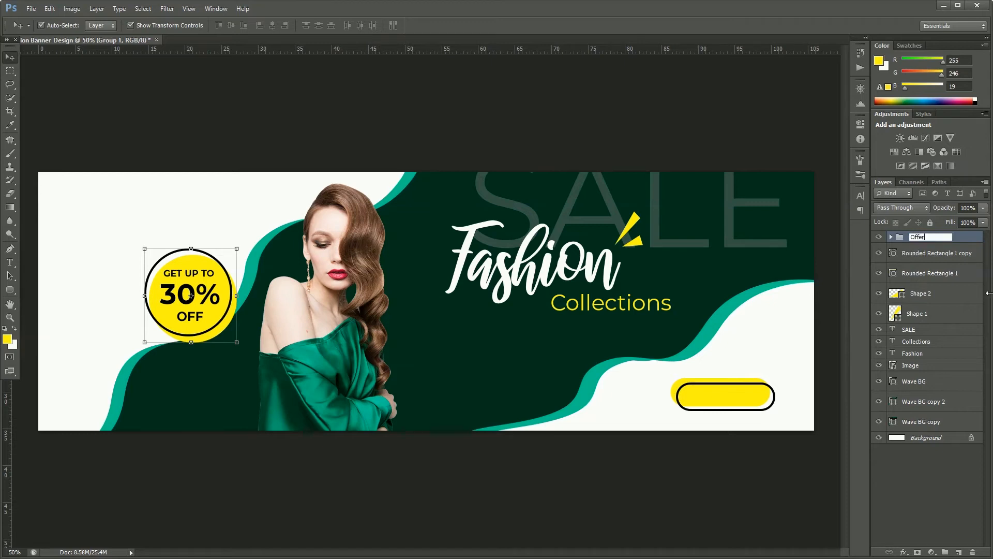
{"action": "key", "text": "Return"}
{"action": "left_click", "coordinate": [878, 236]}
{"action": "left_click", "coordinate": [879, 237]}
{"action": "left_click", "coordinate": [73, 269]}
Add the black text "SHOP NOW" in Montserrat Bold at 100 pt in the white area above the badge.
{"action": "key", "text": "t"}
{"action": "left_click", "coordinate": [129, 221]}
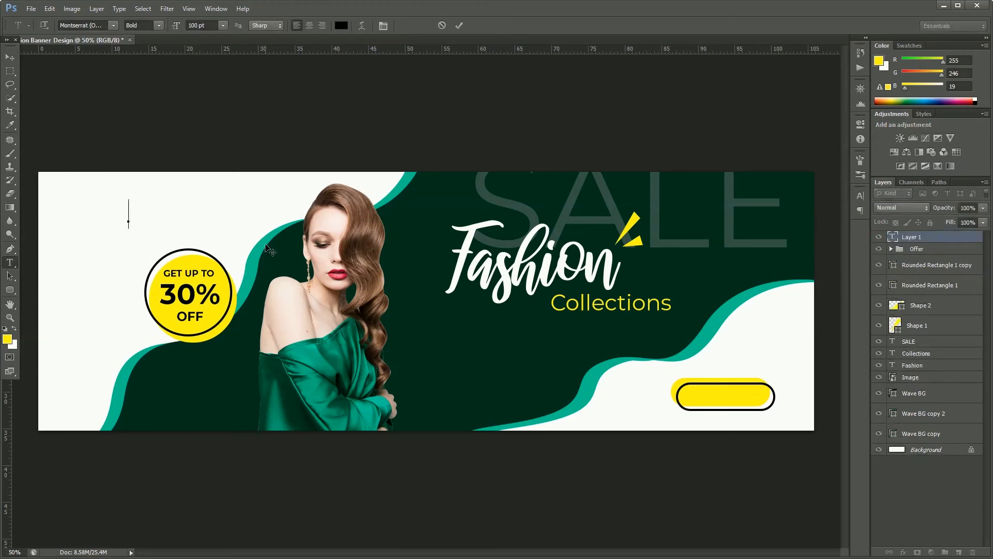
{"action": "type", "text": "SHOP NOW"}
{"action": "key", "text": "ctrl+Return"}
Move "SHOP NOW" onto the yellow button and scale it to about 40% to fit inside the outline.
{"action": "key", "text": "v"}
{"action": "left_click_drag", "start_coordinate": [207, 212], "coordinate": [725, 396]}
{"action": "left_click_drag", "start_coordinate": [803, 385], "coordinate": [756, 388]}
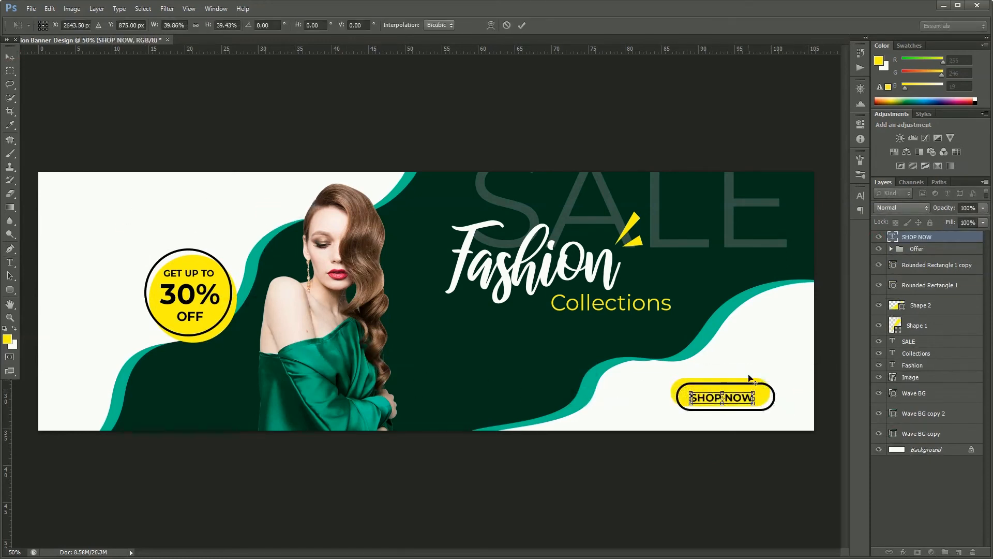
{"action": "key", "text": "Return"}
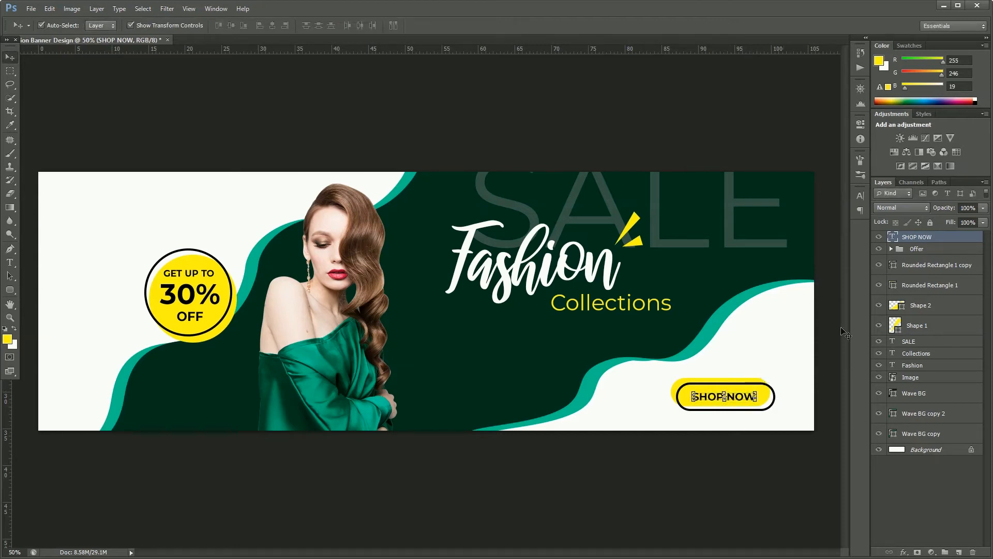
Change the "SHOP NOW" text to a heavier Montserrat weight.
{"action": "double_click", "coordinate": [893, 237]}
{"action": "left_click", "coordinate": [158, 25]}
{"action": "left_click", "coordinate": [183, 194]}
{"action": "key", "text": "ctrl+Return"}
{"action": "key", "text": "v"}
Select the "SHOP NOW" text with both rounded rectangles, group them and name the group "Shop Now Button".
{"action": "left_click", "coordinate": [774, 399], "text": "shift"}
{"action": "left_click", "coordinate": [760, 387], "text": "shift"}
{"action": "scroll", "coordinate": [716, 354], "scroll_direction": "down", "scroll_amount": 1}
{"action": "key", "text": "ctrl+g"}
{"action": "double_click", "coordinate": [917, 237]}
{"action": "type", "text": "Shop Now Button"}
{"action": "key", "text": "Return"}
{"action": "left_click", "coordinate": [381, 510]}
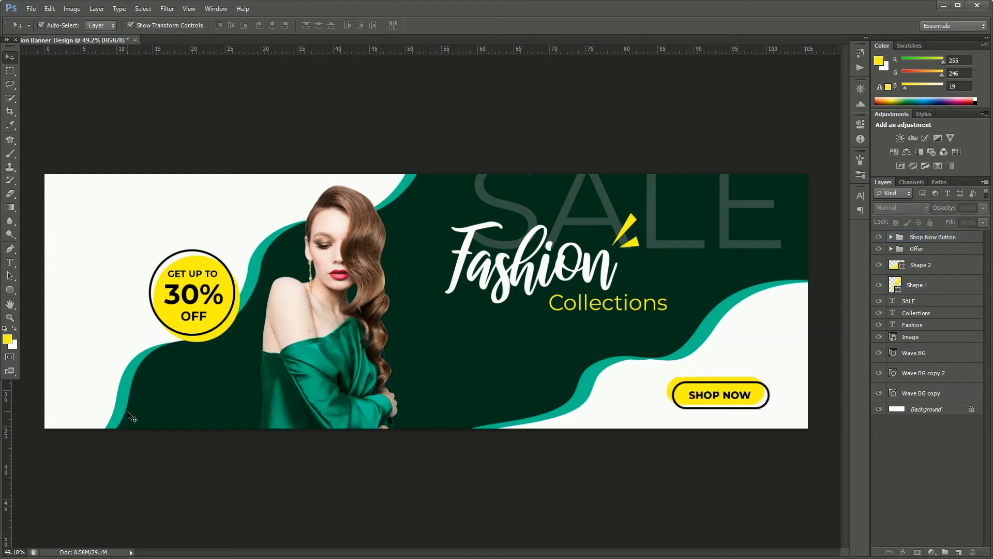
{"action": "key", "text": "t"}
{"action": "left_click", "coordinate": [83, 224]}
{"action": "type", "text": "www.yourwebsite.com"}
{"action": "key", "text": "ctrl+a"}
{"action": "left_click", "coordinate": [158, 25]}
{"action": "left_click", "coordinate": [150, 98]}
{"action": "double_click", "coordinate": [207, 25]}
{"action": "type", "text": "40"}
{"action": "key", "text": "Return"}
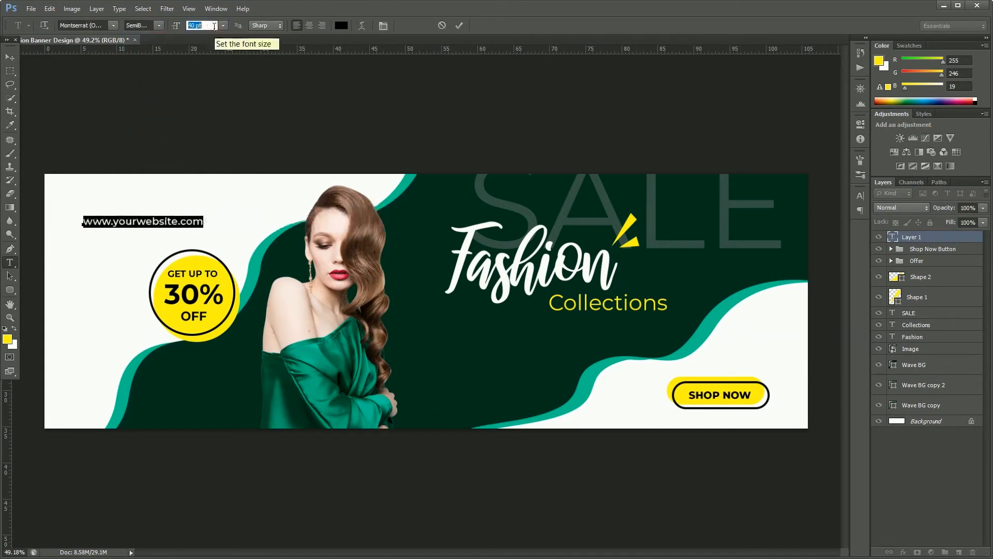
Move the website text onto the dark green wave at the banner's lower left and fill it with white.
{"action": "left_click", "coordinate": [11, 57]}
{"action": "left_click_drag", "start_coordinate": [172, 221], "coordinate": [214, 414]}
{"action": "key", "text": "ctrl+BackSpace"}
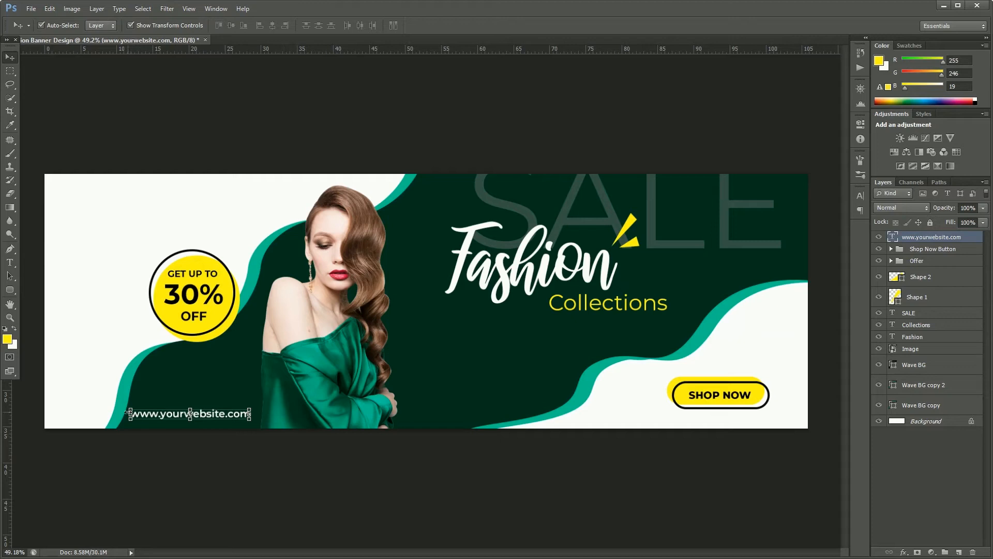
{"action": "left_click", "coordinate": [222, 513]}
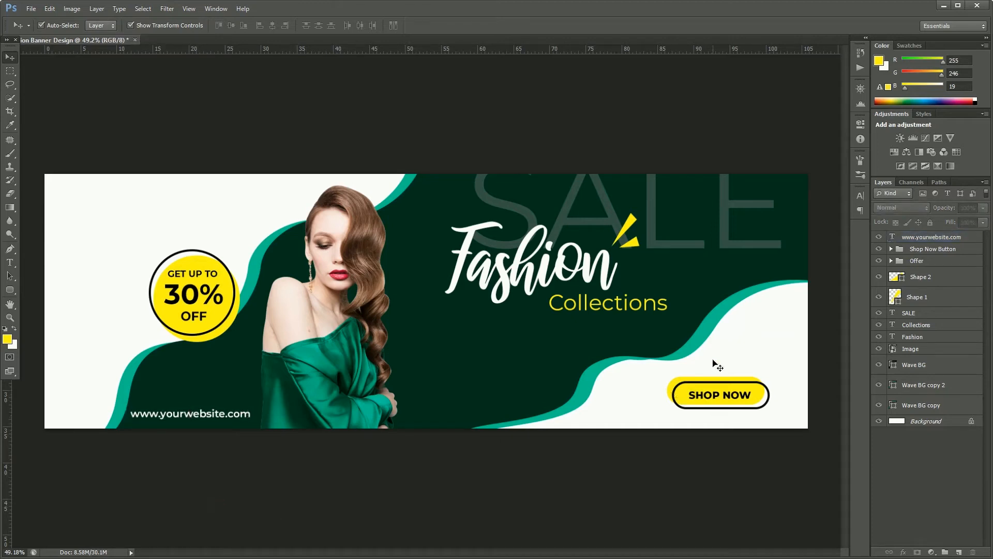
Draw a yellow custom star shape about 111 × 106 px in the banner's upper-left corner.
{"action": "left_click_drag", "start_coordinate": [9, 290], "coordinate": [64, 338]}
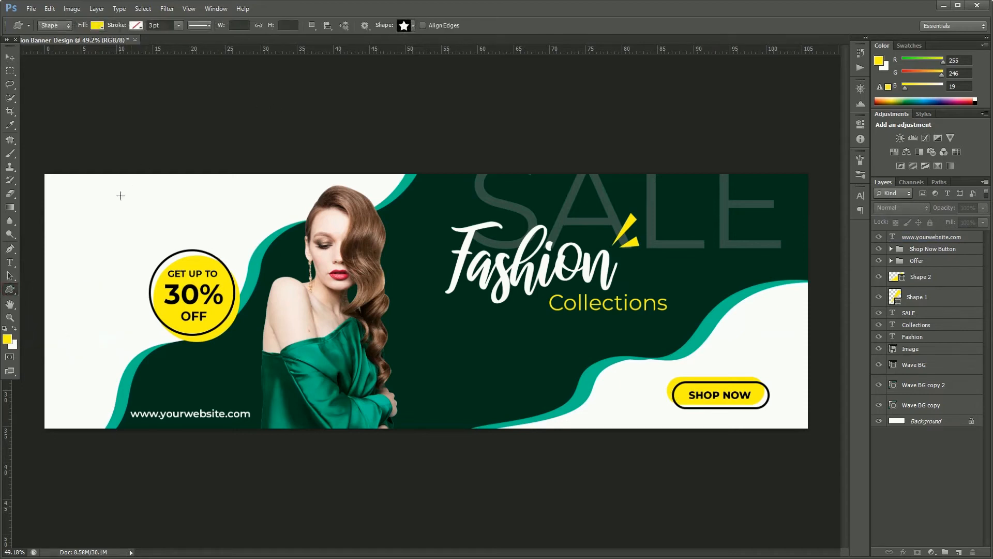
{"action": "left_click_drag", "start_coordinate": [69, 195], "coordinate": [97, 223]}
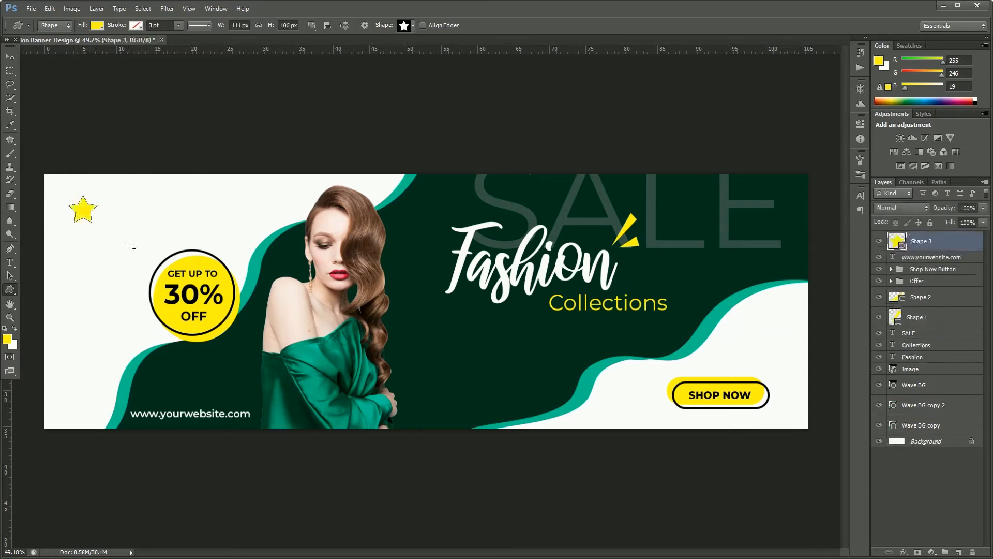
{"action": "left_click", "coordinate": [3, 56]}
{"action": "left_click", "coordinate": [146, 108]}
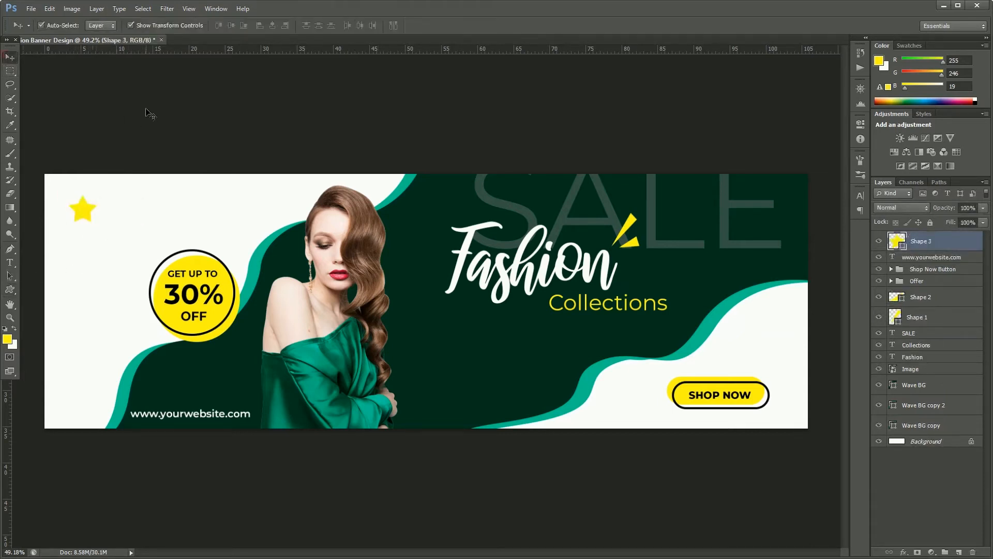
Add the black text "LOGO" in a bold Montserrat weight beside the star and resize it to match the star.
{"action": "left_click", "coordinate": [9, 262]}
{"action": "left_click", "coordinate": [118, 213]}
{"action": "type", "text": "LOGO"}
{"action": "left_click", "coordinate": [159, 25]}
{"action": "left_click", "coordinate": [156, 185]}
{"action": "key", "text": "ctrl+Return"}
{"action": "key", "text": "v"}
{"action": "left_click_drag", "start_coordinate": [151, 204], "coordinate": [155, 201]}
{"action": "key", "text": "Return"}
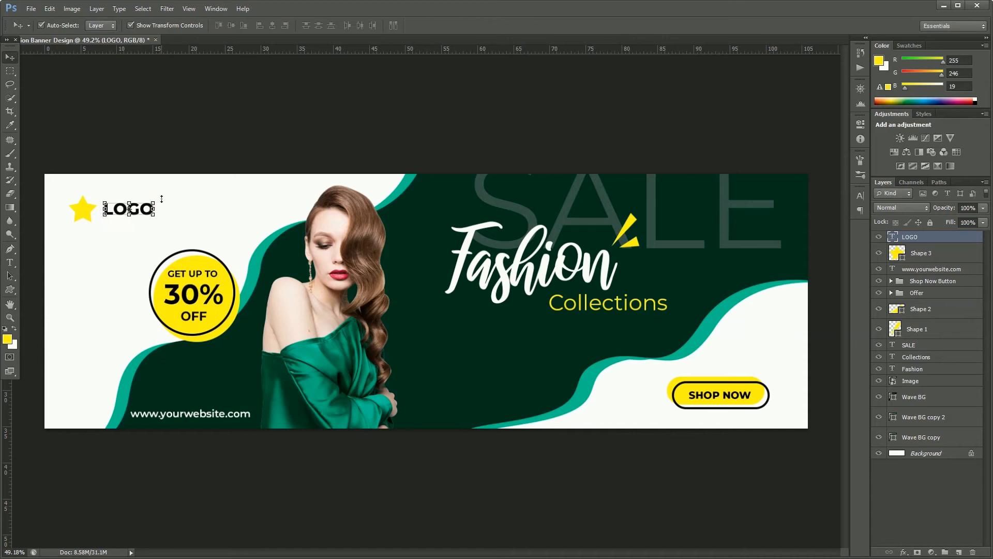
Shift the star slightly, duplicate it and nudge it so the two stars are slightly offset.
{"action": "left_click", "coordinate": [82, 210]}
{"action": "mouse_move", "coordinate": [82, 209]}
{"action": "left_mouse_down"}
{"action": "mouse_move", "coordinate": [111, 209]}
{"action": "mouse_move", "coordinate": [88, 212]}
{"action": "left_mouse_up"}
{"action": "key", "text": "ctrl+j"}
{"action": "key", "text": "Left"}
{"action": "key", "text": "Left"}
{"action": "key", "text": "Left"}
{"action": "key", "text": "Left"}
{"action": "key", "text": "Left"}
{"action": "key", "text": "Left"}
{"action": "key", "text": "Left"}
{"action": "key", "text": "Left"}
Remove the fill from the star copy and give it a black stroke with a width of 8.
{"action": "left_click", "coordinate": [10, 289]}
{"action": "left_click", "coordinate": [96, 25]}
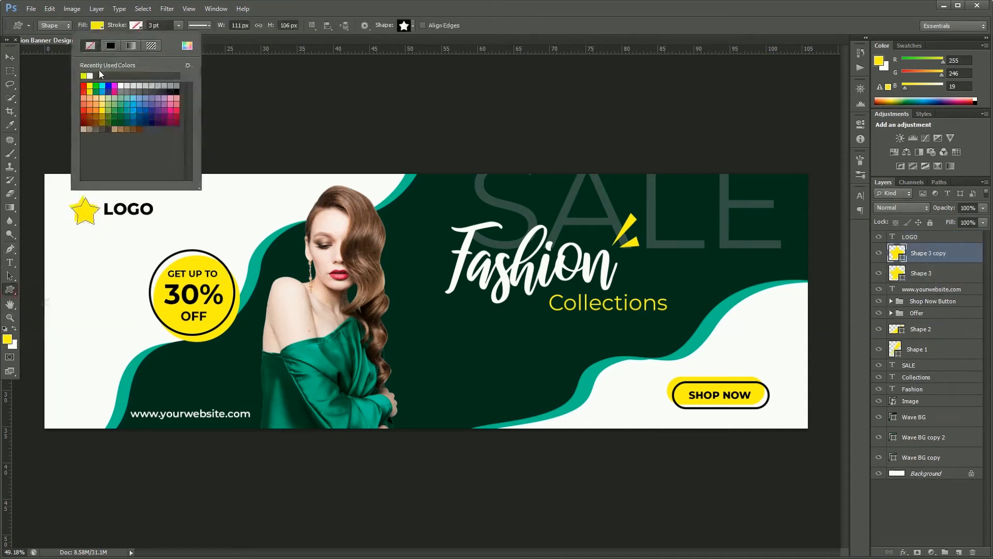
{"action": "left_click", "coordinate": [90, 45]}
{"action": "left_click", "coordinate": [136, 26]}
{"action": "left_click", "coordinate": [71, 46]}
{"action": "left_click", "coordinate": [155, 26]}
{"action": "type", "text": "8"}
{"action": "key", "text": "Return"}
{"action": "key", "text": "v"}
{"action": "left_click", "coordinate": [207, 118]}
Convert both star layers and the "LOGO" text into one Smart Object and rename it "Your logo".
{"action": "left_click", "coordinate": [926, 253]}
{"action": "left_click", "coordinate": [926, 273], "text": "shift"}
{"action": "left_click", "coordinate": [926, 236], "text": "shift"}
{"action": "right_click", "coordinate": [926, 236]}
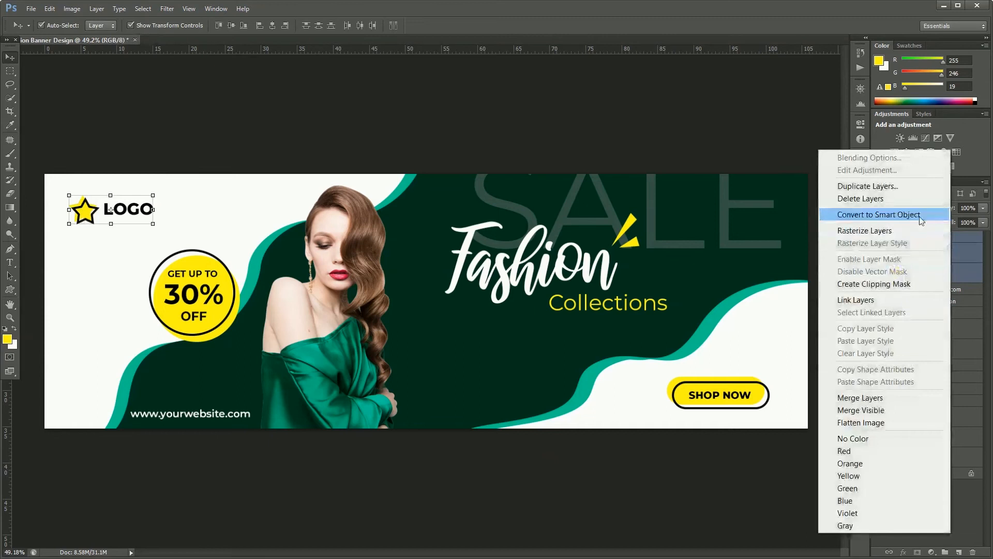
{"action": "left_click", "coordinate": [914, 213]}
{"action": "double_click", "coordinate": [909, 236]}
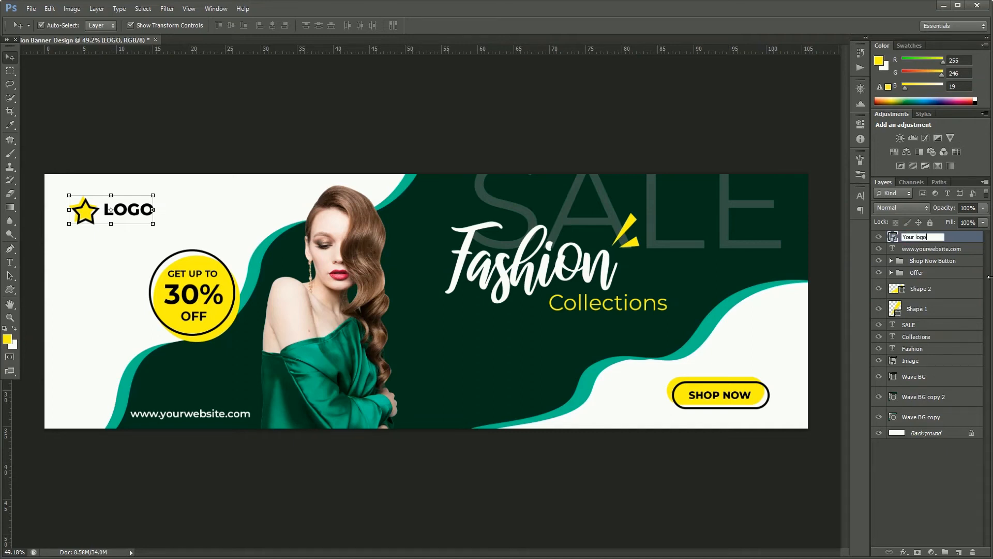
{"action": "key", "text": "Return"}
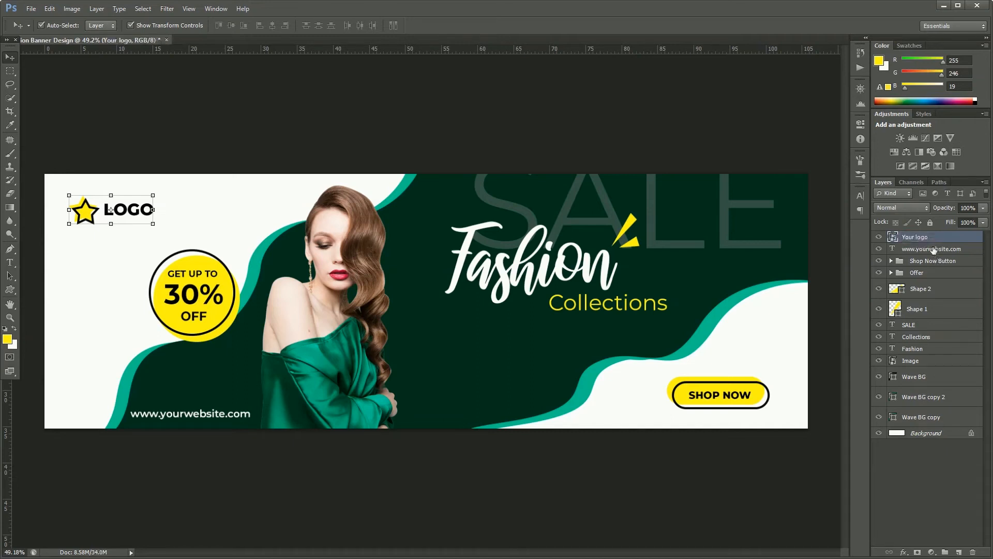
Enlarge the logo Smart Object to about 104%.
{"action": "left_click", "coordinate": [934, 249]}
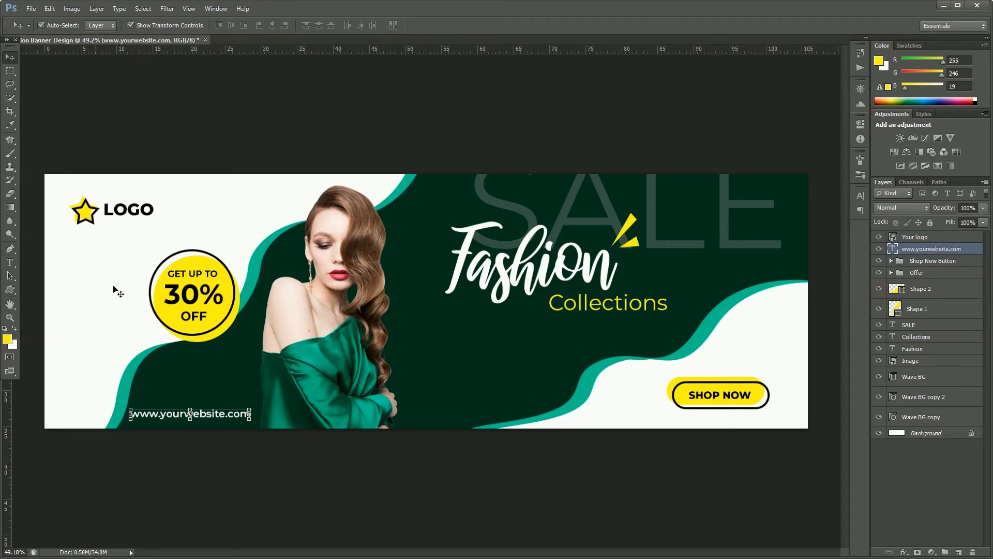
{"action": "left_click", "coordinate": [89, 215]}
{"action": "left_click_drag", "start_coordinate": [156, 194], "coordinate": [160, 193]}
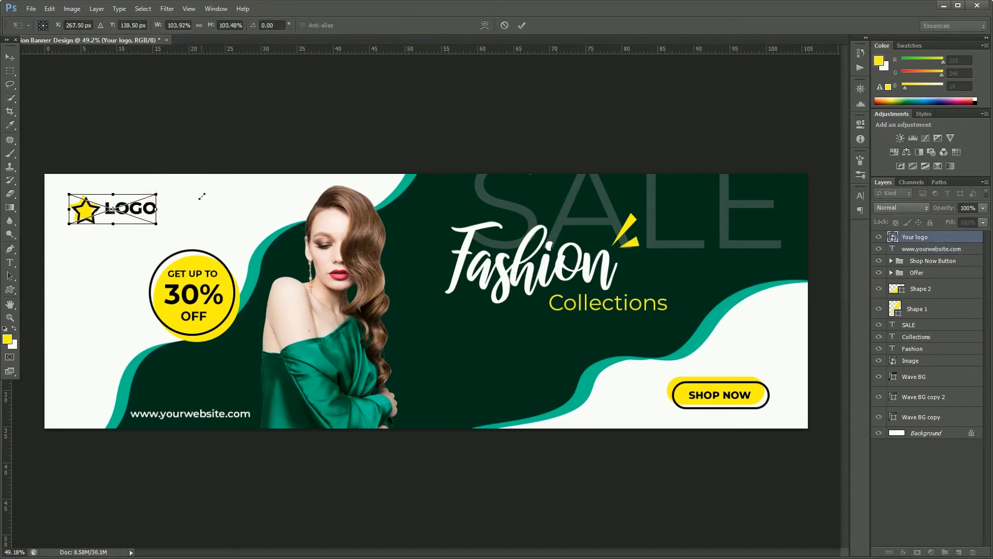
{"action": "key", "text": "Return"}
Add an outside stroke in the badge's yellow (#fff613) to the model photo and thicken it slightly.
{"action": "left_click", "coordinate": [342, 232]}
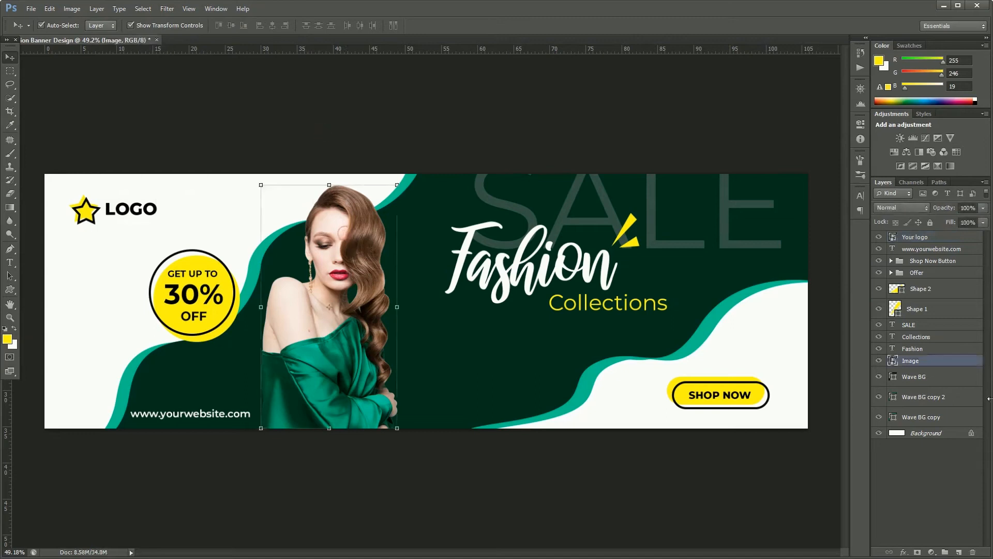
{"action": "right_click", "coordinate": [928, 365]}
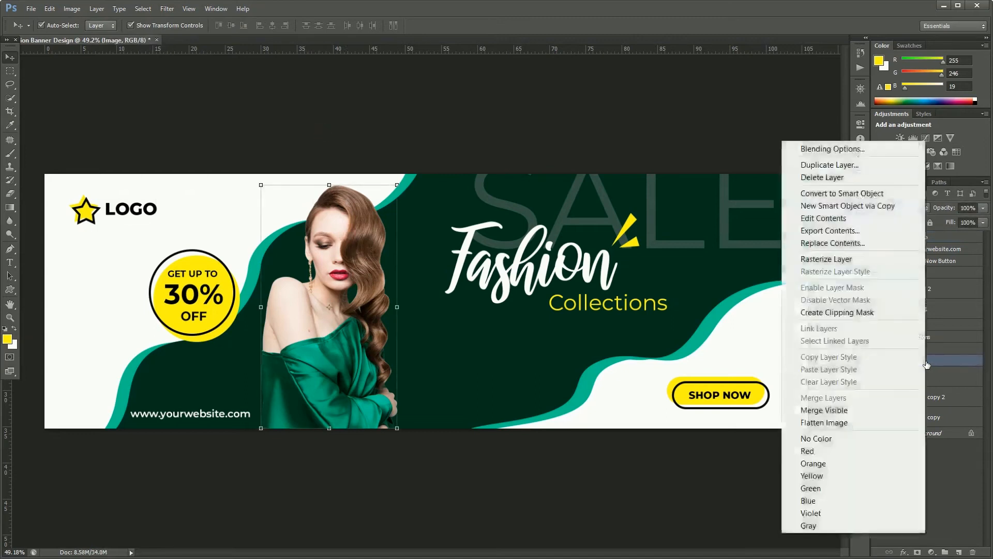
{"action": "left_click", "coordinate": [856, 148]}
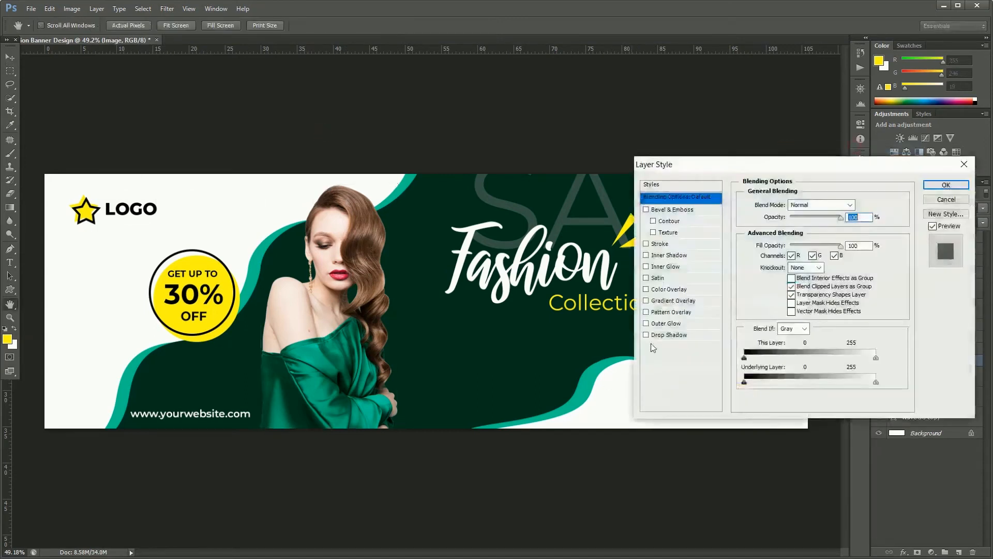
{"action": "left_click", "coordinate": [657, 245]}
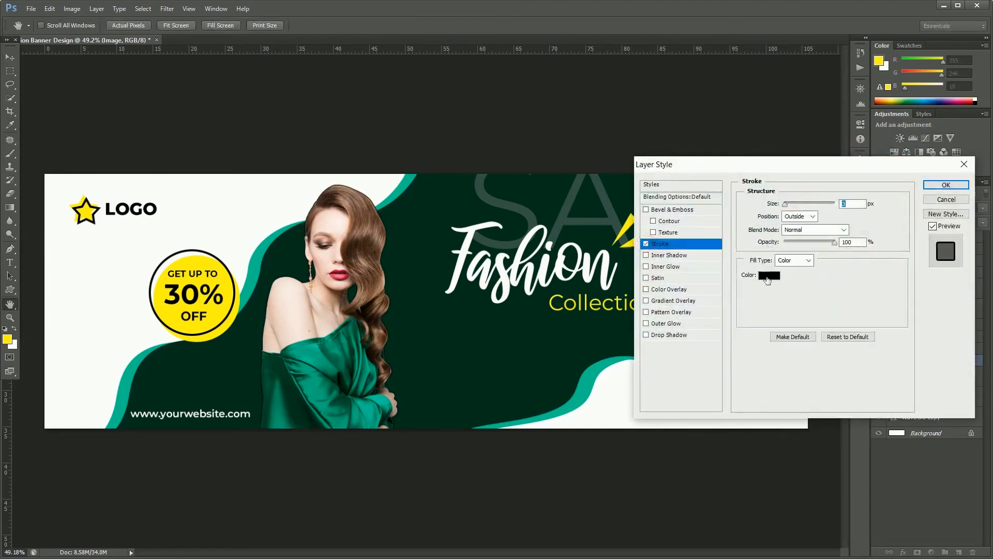
{"action": "left_click", "coordinate": [783, 339]}
{"action": "left_click", "coordinate": [200, 257]}
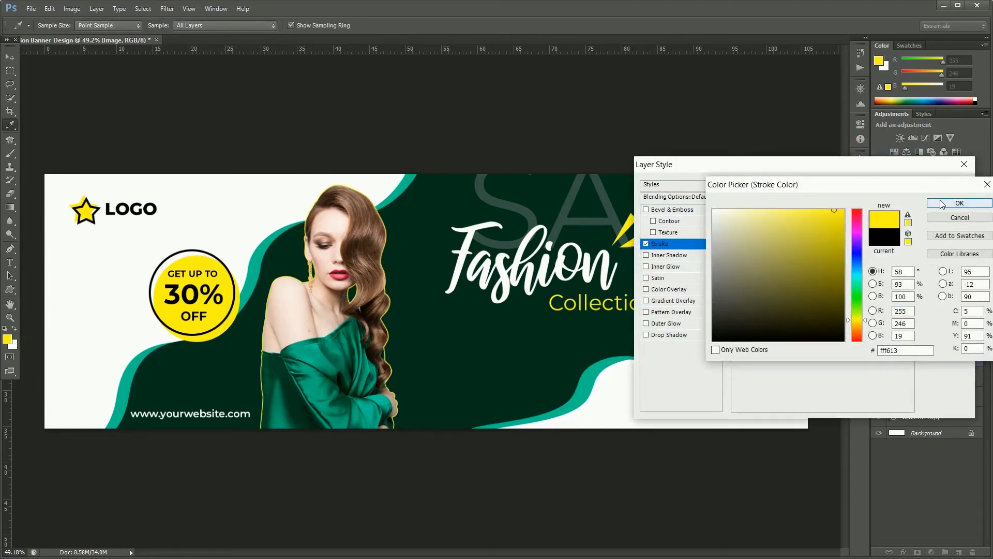
{"action": "left_click", "coordinate": [940, 203]}
{"action": "left_click_drag", "start_coordinate": [789, 205], "coordinate": [791, 205]}
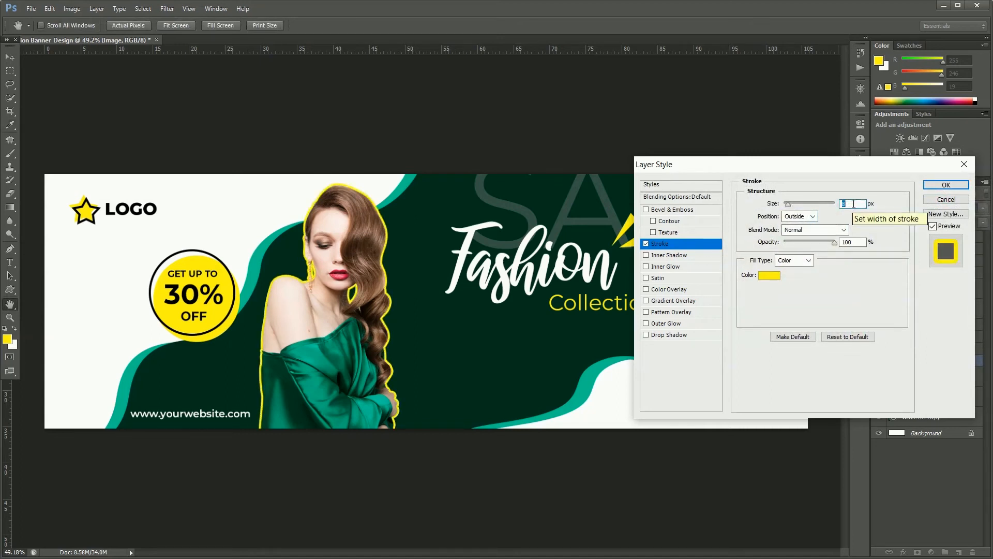
{"action": "key", "text": "Up"}
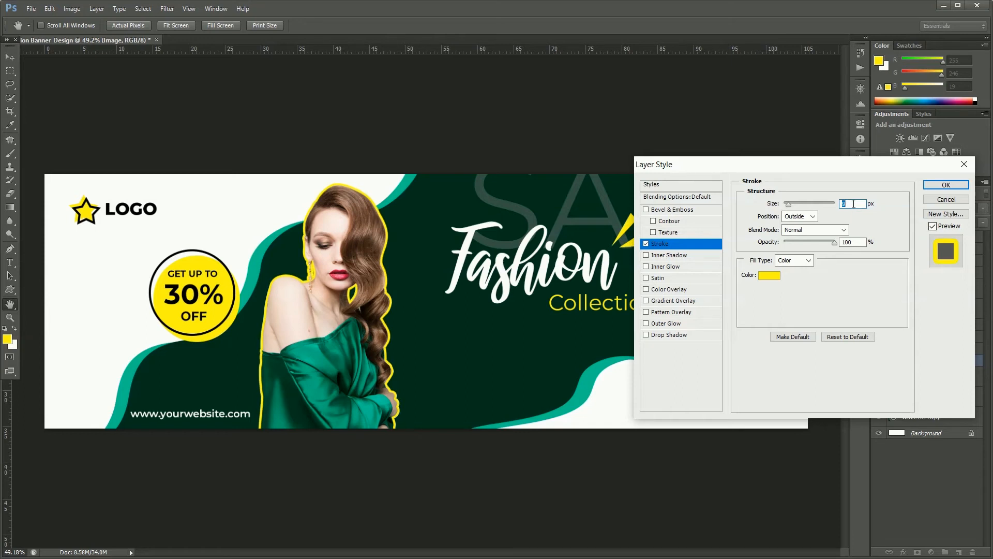
{"action": "left_click", "coordinate": [945, 184]}
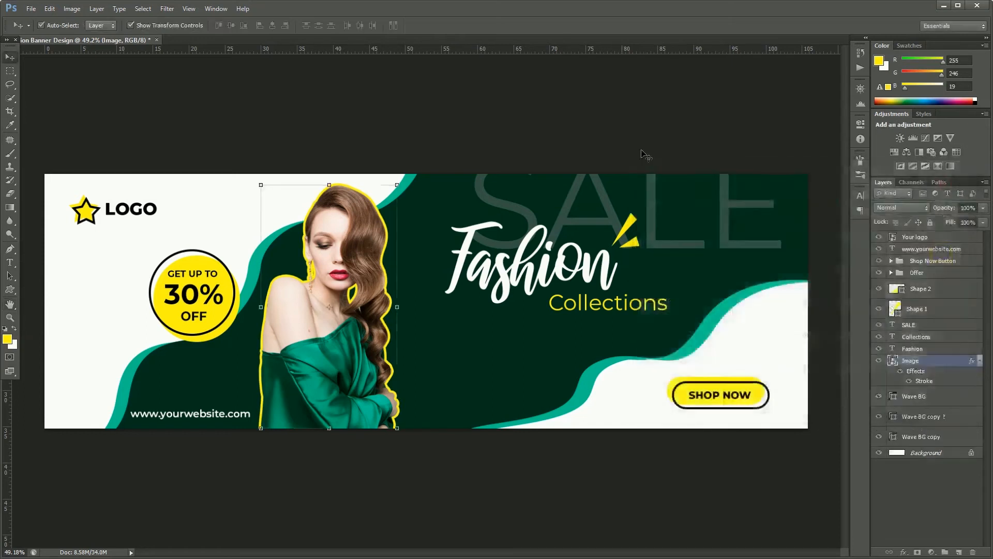
Add a soft drop shadow to the model photo, with a larger size and a lower opacity.
{"action": "left_click", "coordinate": [342, 237]}
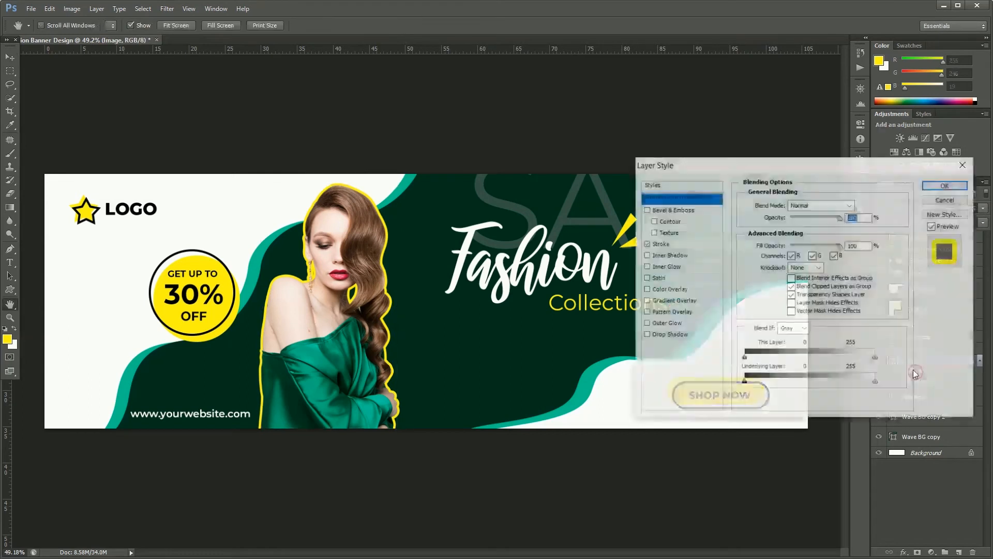
{"action": "left_click_drag", "start_coordinate": [300, 320], "coordinate": [302, 321]}
{"action": "left_click_drag", "start_coordinate": [786, 272], "coordinate": [800, 272]}
{"action": "mouse_move", "coordinate": [823, 217]}
{"action": "left_mouse_down"}
{"action": "mouse_move", "coordinate": [802, 251]}
{"action": "mouse_move", "coordinate": [803, 218]}
{"action": "left_mouse_up"}
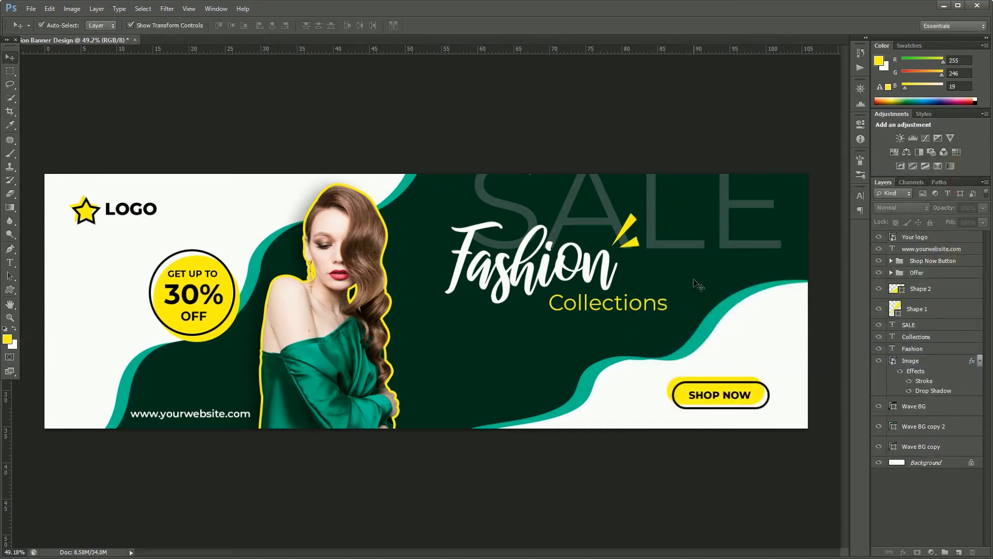
Enlarge the faint "SALE" background text slightly.
{"action": "left_click", "coordinate": [725, 233]}
{"action": "left_click_drag", "start_coordinate": [477, 279], "coordinate": [446, 292]}
{"action": "key", "text": "Return"}
Scale down "Fashion", "Collections" and both yellow accent shapes together, shift them slightly right, and adjust the "SALE" text behind them.
{"action": "left_click", "coordinate": [913, 348]}
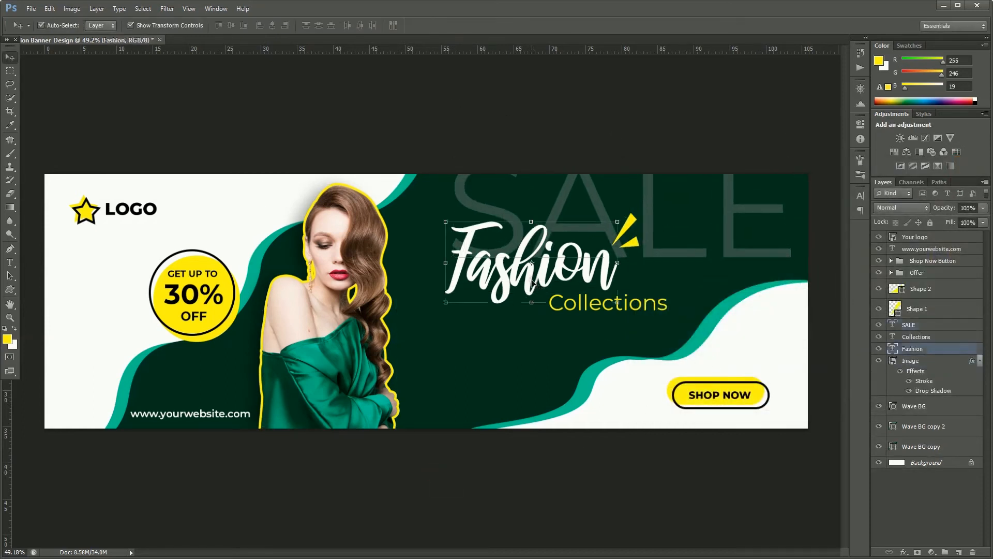
{"action": "left_click", "coordinate": [915, 336], "text": "ctrl"}
{"action": "left_click", "coordinate": [917, 309], "text": "ctrl"}
{"action": "left_click", "coordinate": [920, 289], "text": "ctrl"}
{"action": "key", "text": "ctrl+t"}
{"action": "left_click_drag", "start_coordinate": [569, 259], "coordinate": [586, 272]}
{"action": "key", "text": "Return"}
{"action": "left_click_drag", "start_coordinate": [755, 178], "coordinate": [742, 172]}
Add a yellow drop shadow to the "Fashion" text with Normal blend mode, cast at a 45° angle.
{"action": "left_click", "coordinate": [556, 273]}
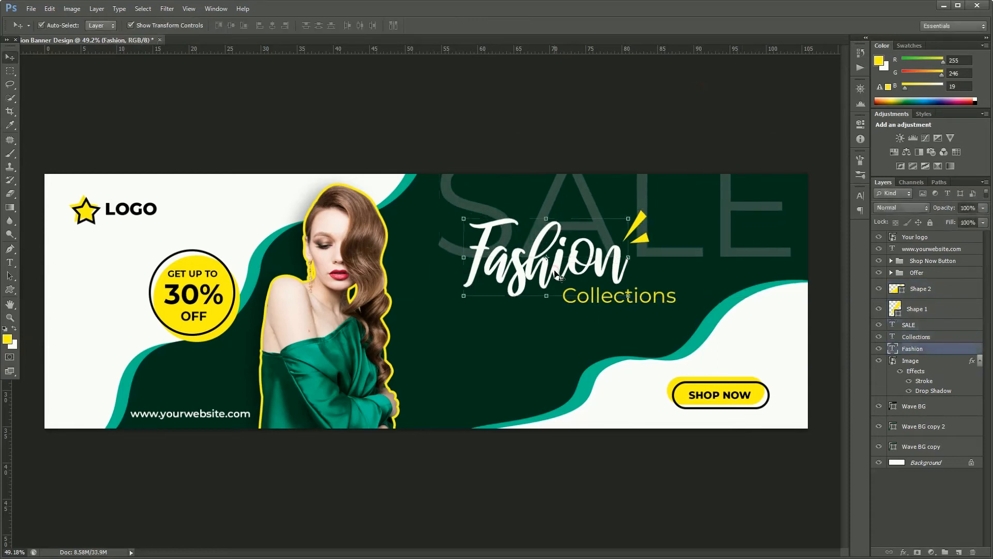
{"action": "right_click", "coordinate": [950, 350]}
{"action": "left_click", "coordinate": [828, 122]}
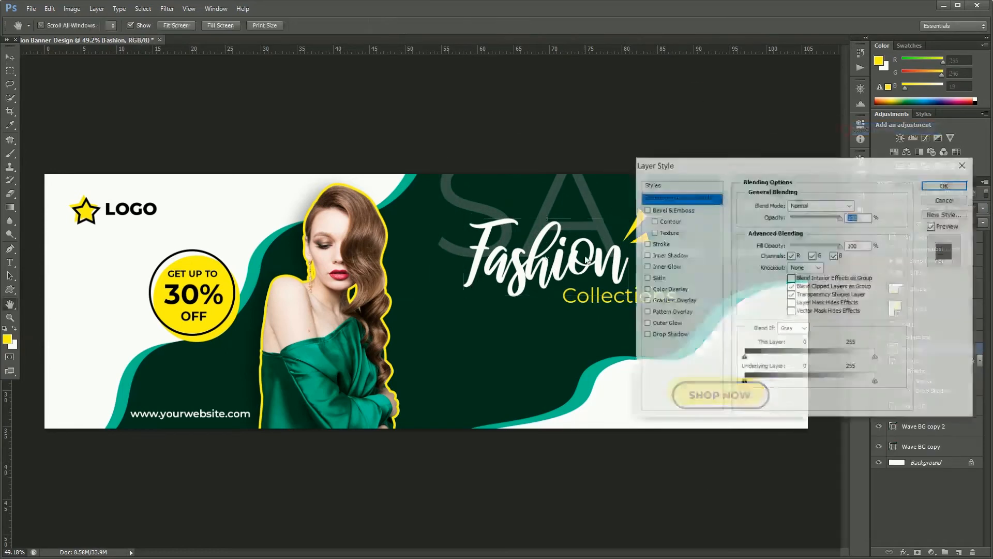
{"action": "left_click", "coordinate": [647, 335]}
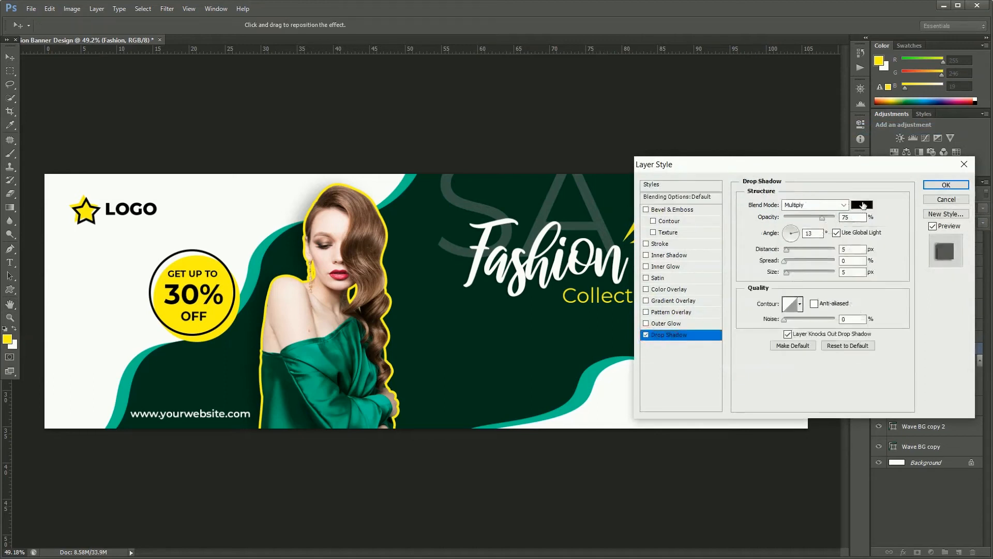
{"action": "left_click", "coordinate": [862, 206]}
{"action": "left_click", "coordinate": [190, 263]}
{"action": "left_click", "coordinate": [959, 203]}
{"action": "left_click", "coordinate": [814, 205]}
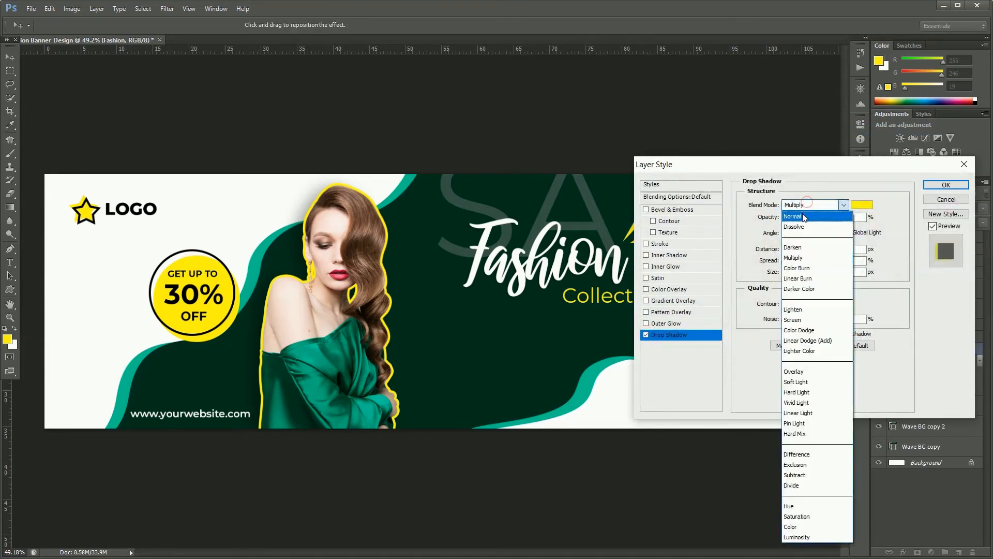
{"action": "left_click", "coordinate": [807, 212]}
{"action": "left_click_drag", "start_coordinate": [520, 283], "coordinate": [518, 286]}
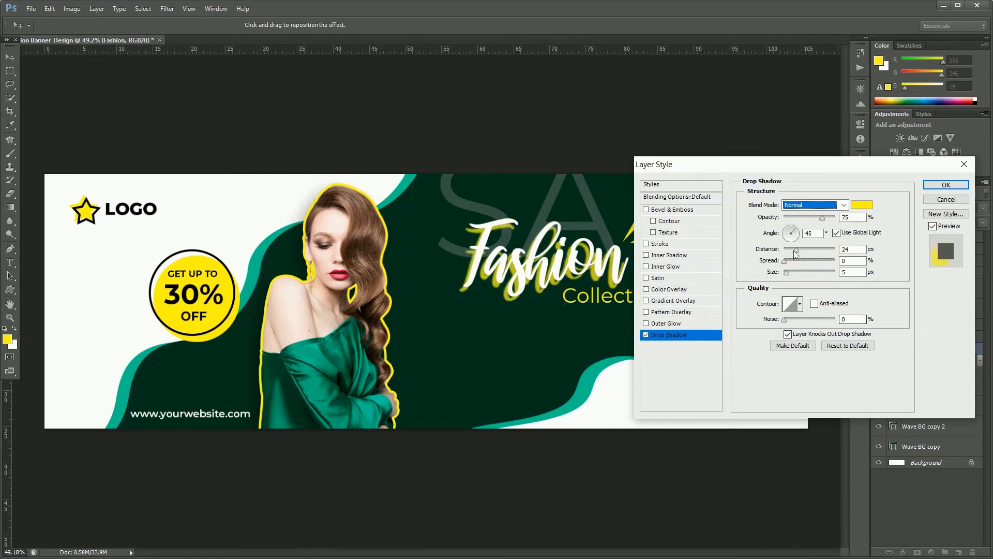
Set the "Fashion" drop shadow to 100% opacity, 11 px distance and 0 px size.
{"action": "left_click_drag", "start_coordinate": [795, 251], "coordinate": [796, 252]}
{"action": "left_click_drag", "start_coordinate": [824, 218], "coordinate": [835, 218]}
{"action": "left_click_drag", "start_coordinate": [787, 273], "coordinate": [782, 276]}
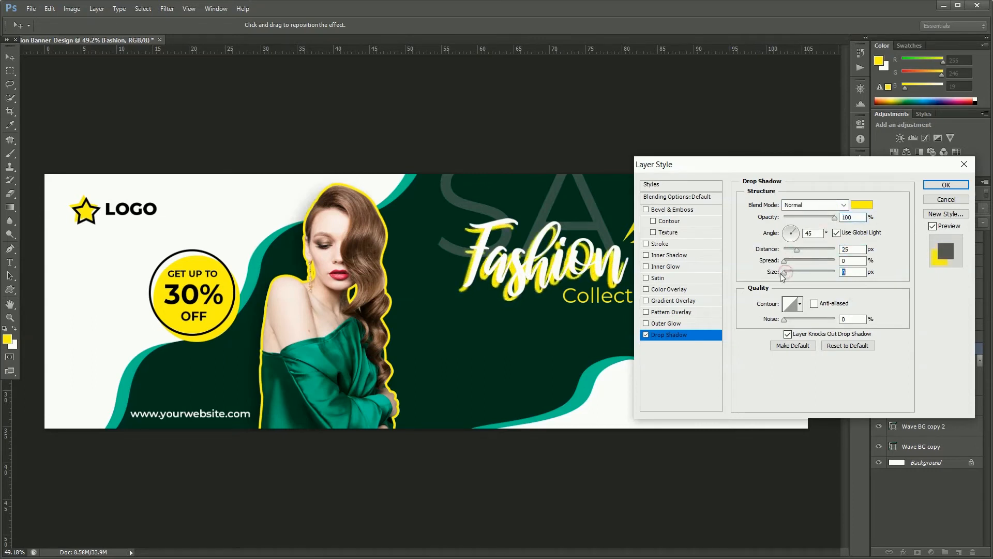
{"action": "key", "text": "Down"}
{"action": "key", "text": "Down"}
{"action": "key", "text": "Down"}
{"action": "key", "text": "Down"}
{"action": "key", "text": "Down"}
{"action": "key", "text": "Down"}
{"action": "key", "text": "Down"}
{"action": "key", "text": "Down"}
{"action": "key", "text": "Down"}
{"action": "key", "text": "Down"}
{"action": "key", "text": "Down"}
{"action": "key", "text": "Down"}
{"action": "key", "text": "Down"}
{"action": "key", "text": "Down"}
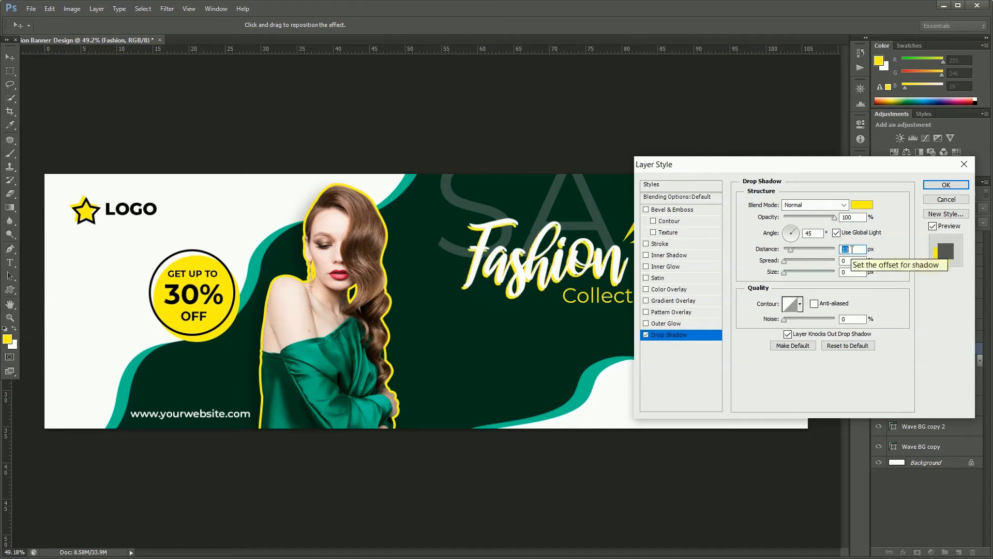
Add a white outside stroke with Darker Color blend mode to the "Fashion" text, slightly increase its size, and apply the layer style.
{"action": "left_click", "coordinate": [673, 244]}
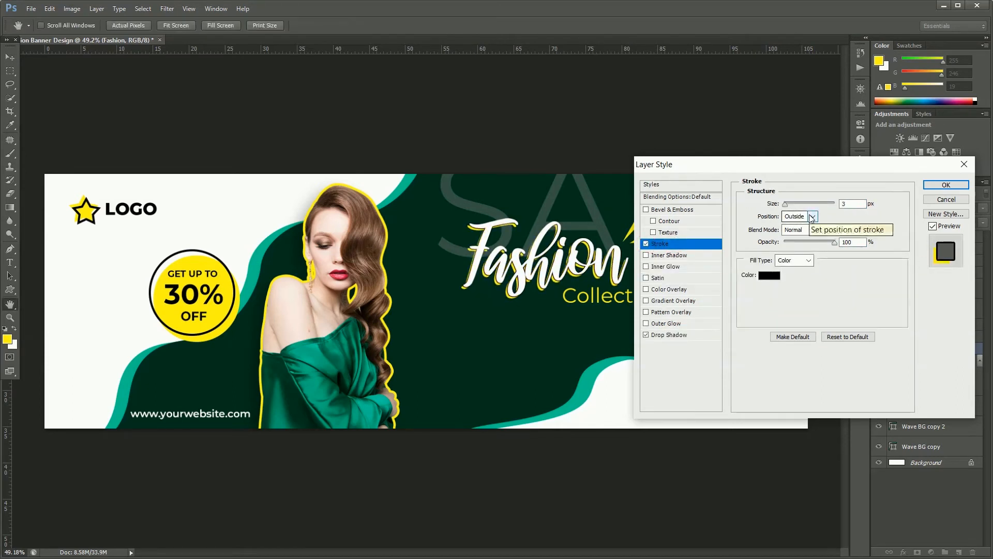
{"action": "left_click", "coordinate": [771, 276]}
{"action": "left_click", "coordinate": [758, 215]}
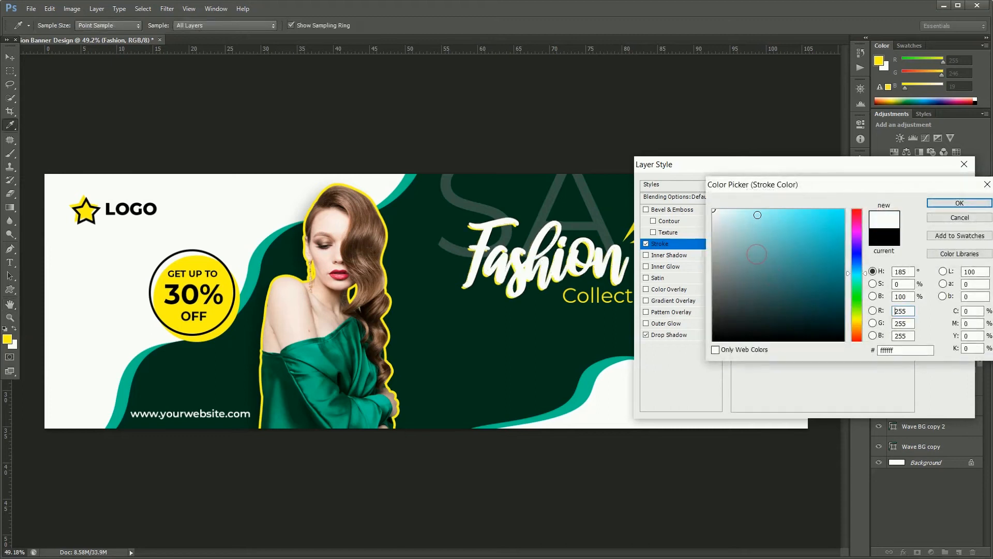
{"action": "left_click", "coordinate": [951, 207]}
{"action": "left_click", "coordinate": [813, 230]}
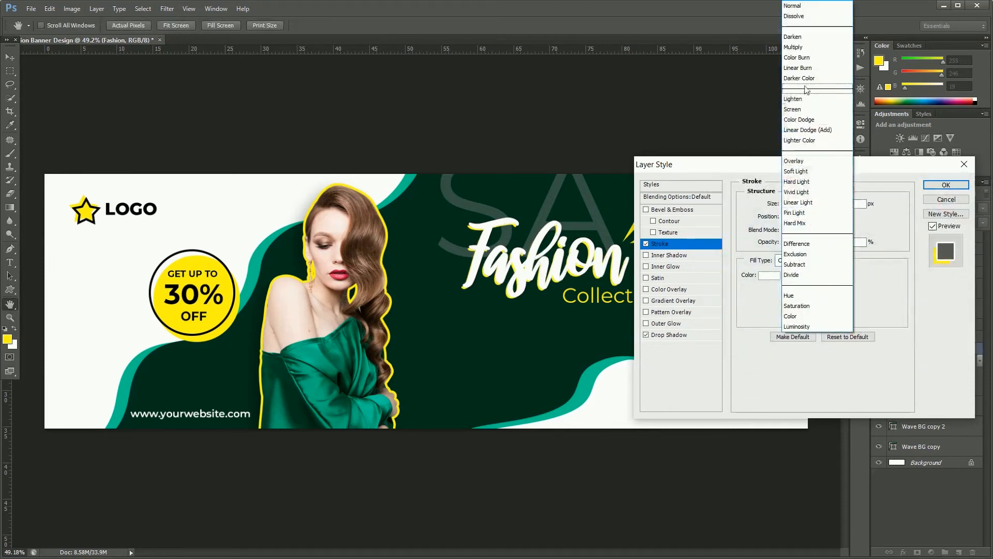
{"action": "left_click", "coordinate": [807, 79]}
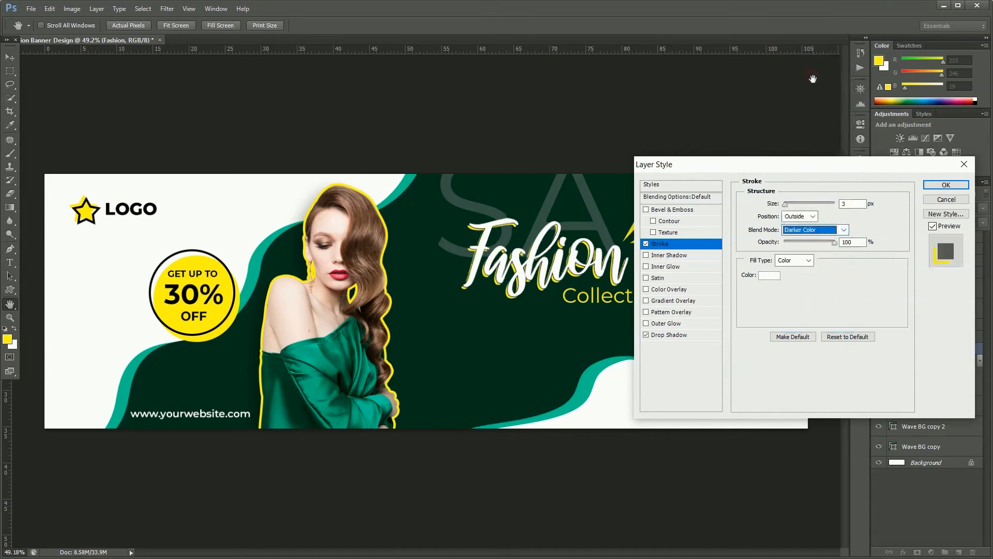
{"action": "left_click", "coordinate": [785, 207]}
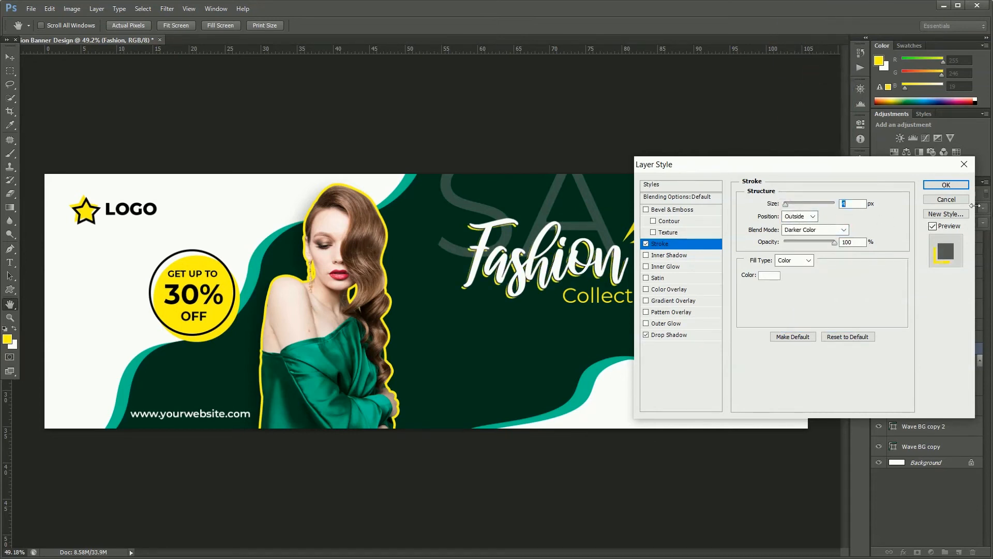
{"action": "left_click", "coordinate": [942, 188]}
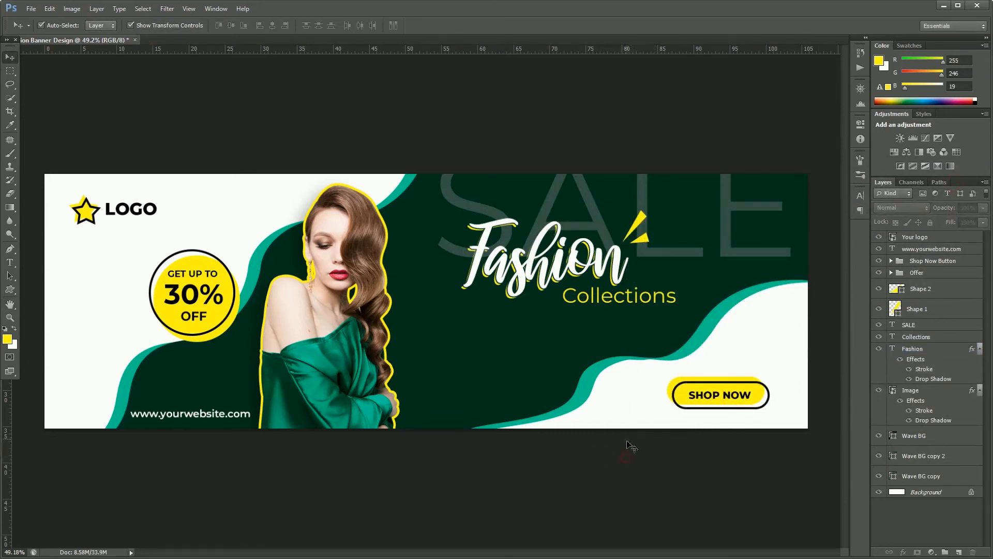
Draw a thin yellow rounded bar above the website address and shorten it to about 188 × 11 px, ending flush with the text.
{"action": "left_click", "coordinate": [9, 289]}
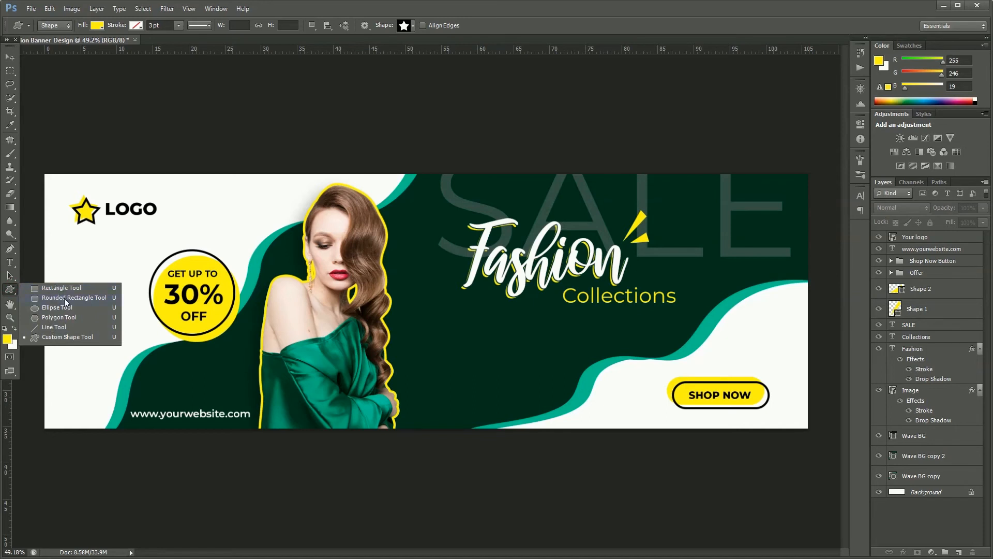
{"action": "left_click", "coordinate": [64, 298]}
{"action": "left_click_drag", "start_coordinate": [145, 397], "coordinate": [251, 400]}
{"action": "key", "text": "a"}
{"action": "left_click_drag", "start_coordinate": [169, 461], "coordinate": [221, 370]}
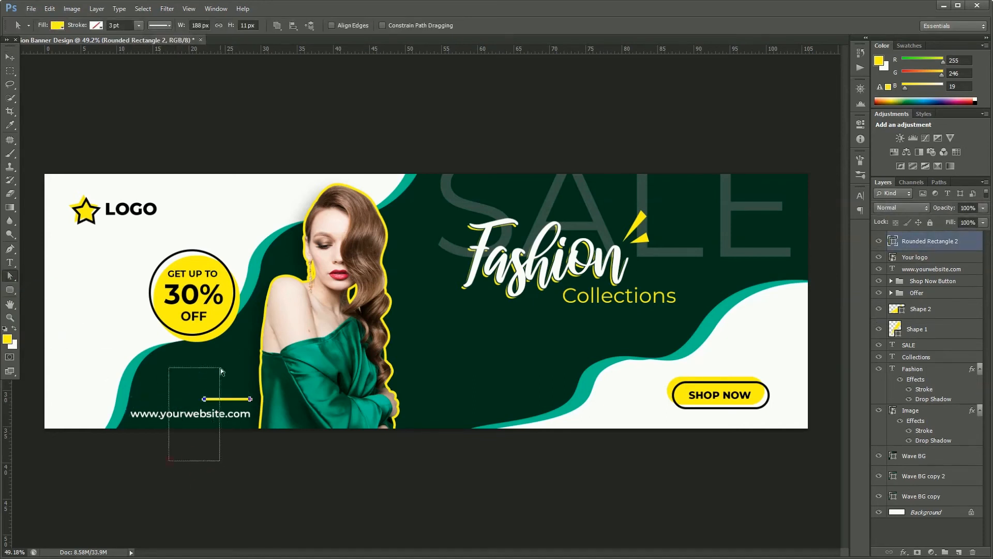
Duplicate the yellow bar into two shorter dashes beside it, and nudge the website text up closer to them.
{"action": "key", "text": "ctrl+j"}
{"action": "key", "text": "v"}
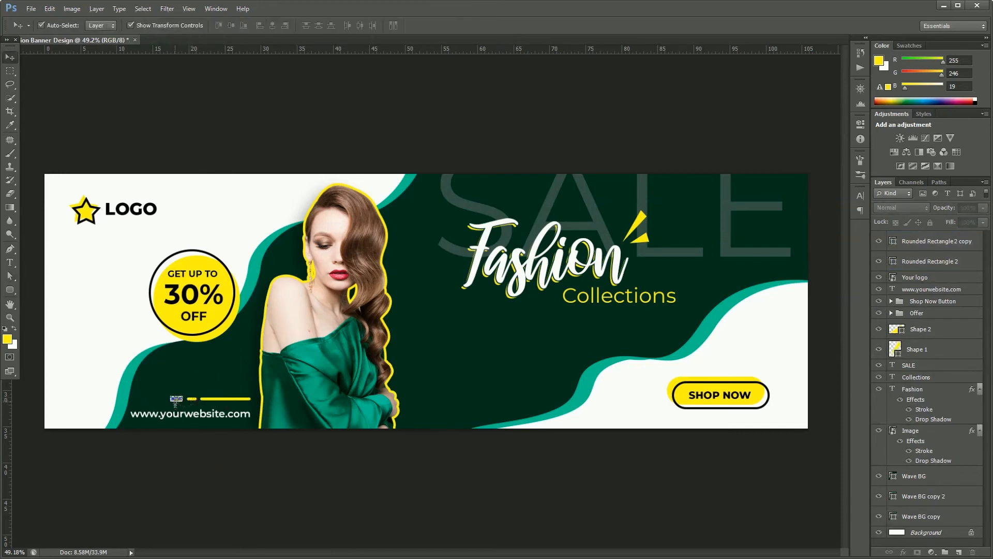
{"action": "left_click_drag", "start_coordinate": [175, 402], "coordinate": [175, 401]}
{"action": "key", "text": "a"}
{"action": "key", "text": "v"}
{"action": "left_click", "coordinate": [191, 399]}
{"action": "key", "text": "a"}
{"action": "key", "text": "v"}
{"action": "left_click", "coordinate": [191, 414]}
{"action": "key", "text": "shift+Up"}
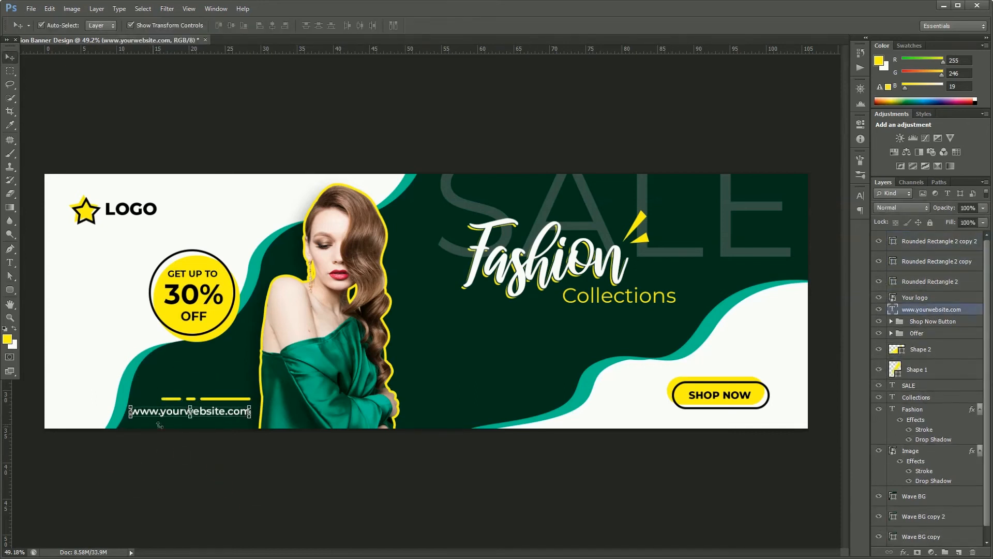
Draw a yellow square below the logo as a guide for the dot pattern.
{"action": "right_click", "coordinate": [9, 290]}
{"action": "left_click", "coordinate": [51, 288]}
{"action": "left_click_drag", "start_coordinate": [59, 264], "coordinate": [137, 342]}
Draw a small yellow circle above the square and repeat it to the right at equal spacing as a row of dots.
{"action": "right_click", "coordinate": [9, 290]}
{"action": "left_click", "coordinate": [52, 309]}
{"action": "key", "text": "v"}
{"action": "right_click", "coordinate": [9, 290]}
{"action": "left_click", "coordinate": [52, 309]}
{"action": "left_click_drag", "start_coordinate": [59, 244], "coordinate": [67, 244]}
{"action": "key", "text": "v"}
{"action": "key", "text": "Return"}
{"action": "key", "text": "ctrl+alt+shift+t"}
{"action": "key", "text": "ctrl+alt+shift+t"}
{"action": "key", "text": "ctrl+alt+shift+t"}
{"action": "key", "text": "ctrl+alt+shift+t"}
{"action": "key", "text": "ctrl+alt+shift+t"}
{"action": "key", "text": "ctrl+alt+shift+t"}
{"action": "key", "text": "ctrl+alt+shift+t"}
{"action": "key", "text": "ctrl+alt+shift+t"}
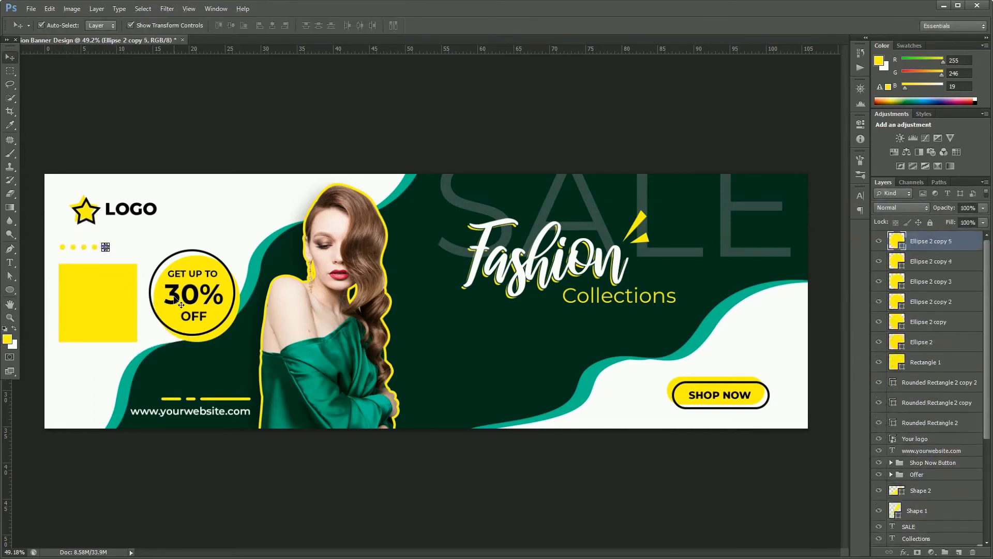
Group the three wave layers as "Background" and lock the group.
{"action": "left_click", "coordinate": [56, 251]}
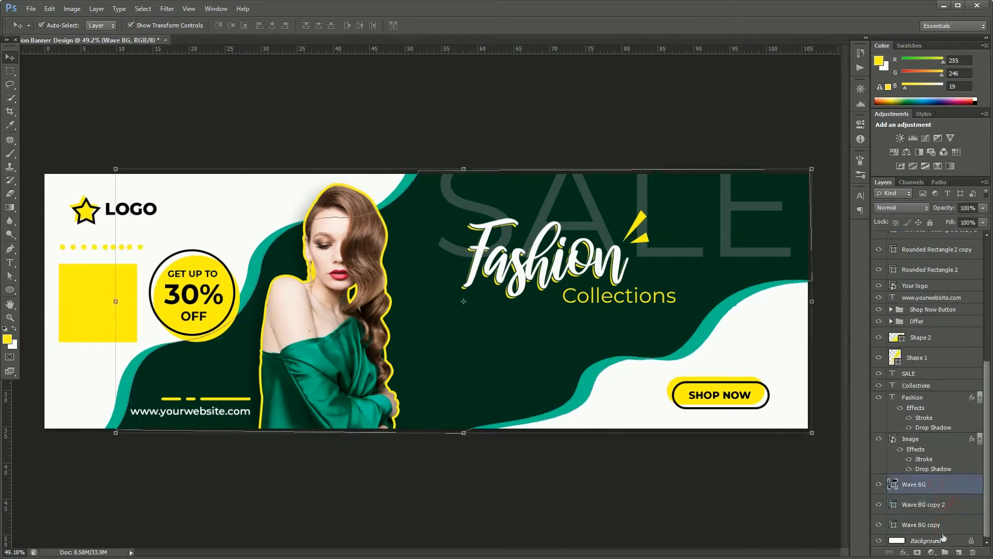
{"action": "left_click", "coordinate": [130, 247]}
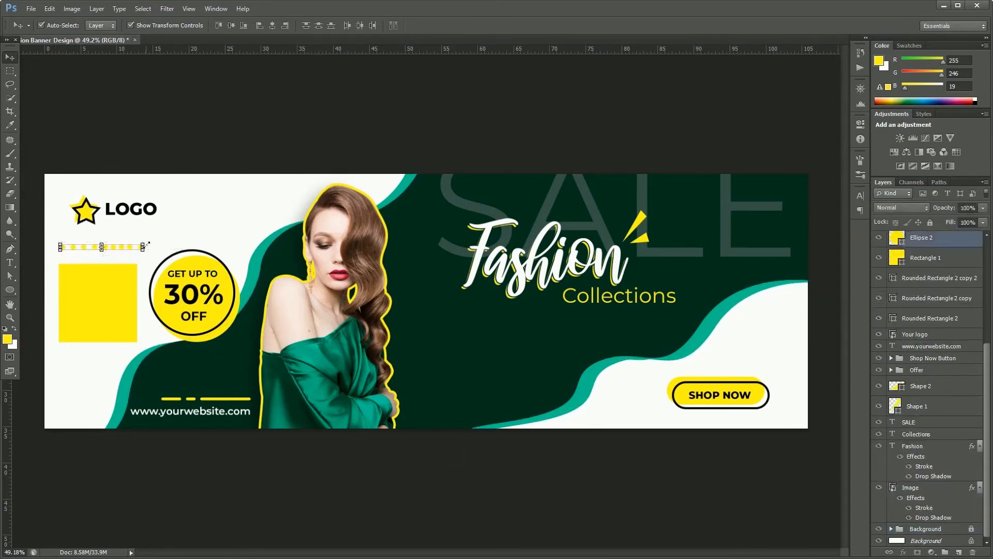
Distribute the dots horizontally across the square's width and merge them into one shape layer.
{"action": "left_click_drag", "start_coordinate": [129, 247], "coordinate": [143, 248]}
{"action": "left_click_drag", "start_coordinate": [55, 238], "coordinate": [107, 266]}
{"action": "left_click", "coordinate": [348, 27]}
{"action": "key", "text": "ctrl+e"}
{"action": "key", "text": "Return"}
Fade the square to 20% opacity, fill it with evenly distributed copies of the dot row, and merge the rows into one layer.
{"action": "left_click", "coordinate": [196, 210]}
{"action": "left_click", "coordinate": [100, 298]}
{"action": "key", "text": "2"}
{"action": "left_click", "coordinate": [105, 256]}
{"action": "left_click", "coordinate": [108, 255]}
{"action": "left_click_drag", "start_coordinate": [108, 265], "coordinate": [105, 318]}
{"action": "key", "text": "ctrl+j"}
{"action": "key", "text": "ctrl+j"}
{"action": "key", "text": "ctrl+j"}
{"action": "key", "text": "ctrl+j"}
{"action": "key", "text": "ctrl+j"}
{"action": "key", "text": "ctrl+j"}
{"action": "key", "text": "ctrl+j"}
{"action": "left_click_drag", "start_coordinate": [52, 256], "coordinate": [144, 347]}
{"action": "left_click", "coordinate": [319, 25]}
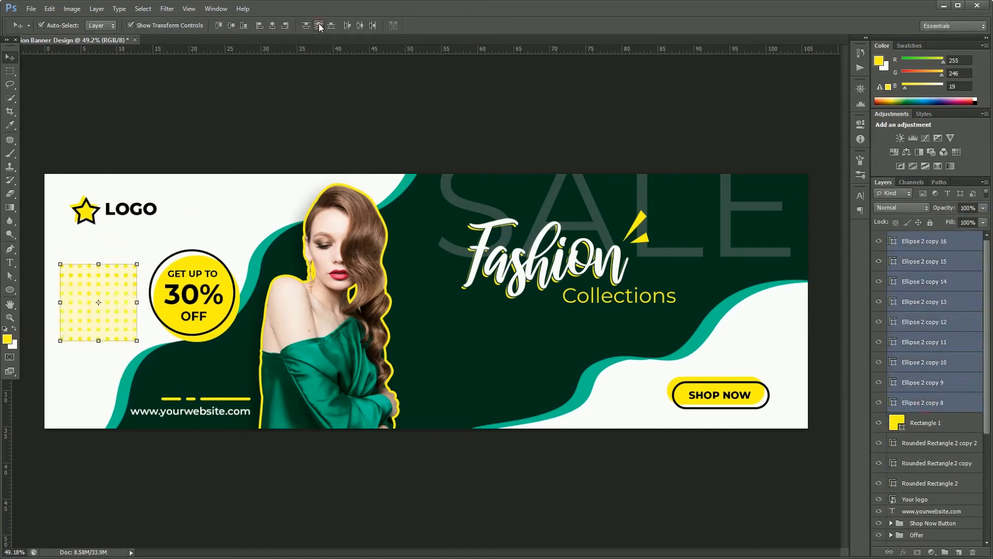
{"action": "key", "text": "ctrl+e"}
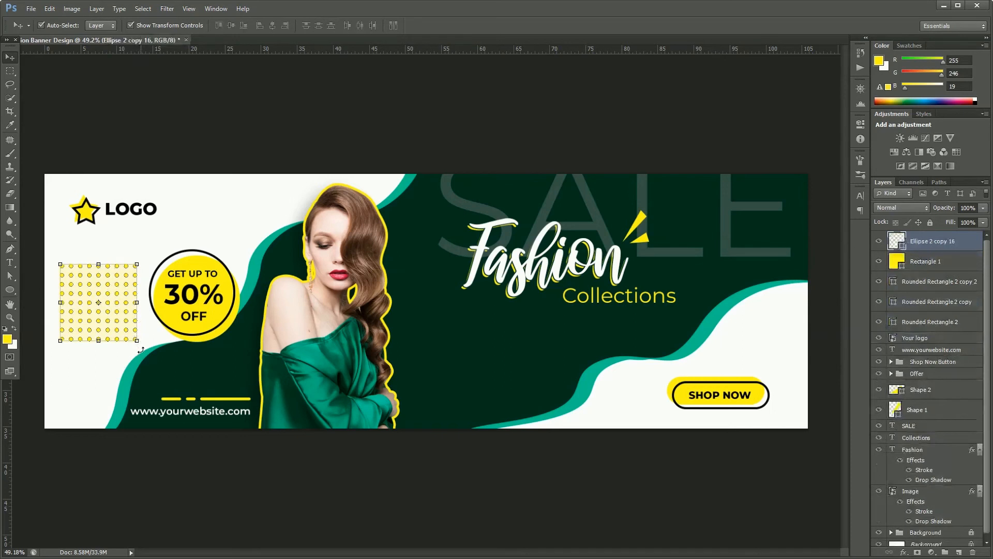
Rotate the dot grid 45° into a diamond and delete the faded guide square.
{"action": "left_click_drag", "start_coordinate": [141, 350], "coordinate": [170, 308]}
{"action": "key", "text": "Return"}
{"action": "left_click", "coordinate": [948, 265]}
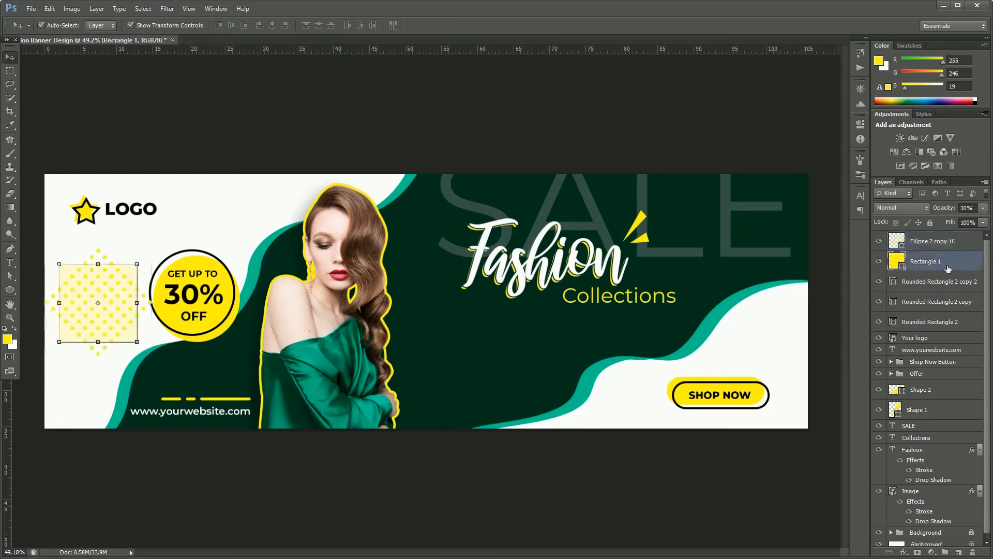
{"action": "key", "text": "Delete"}
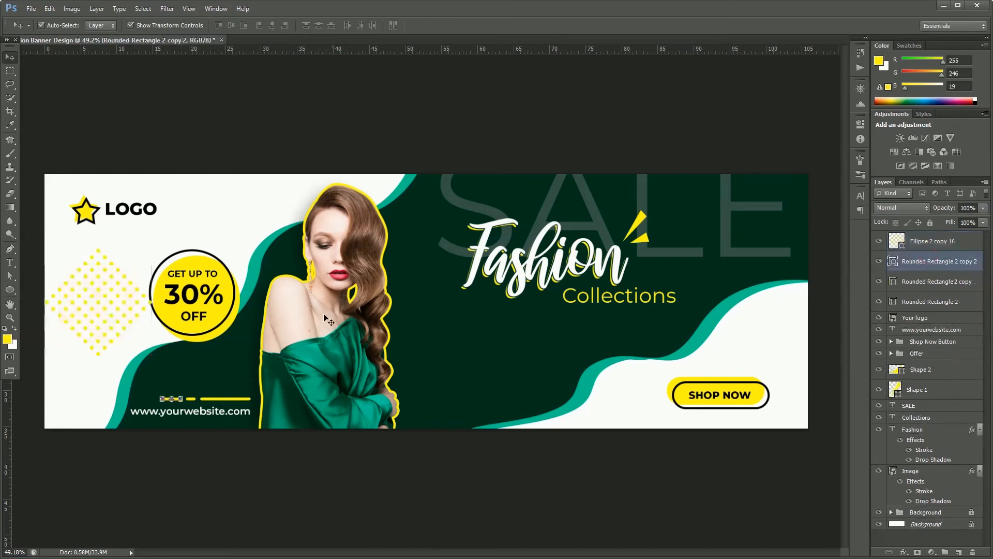
Rename the merged dot pattern layer to "Dots".
{"action": "double_click", "coordinate": [928, 242]}
{"action": "type", "text": "D"}
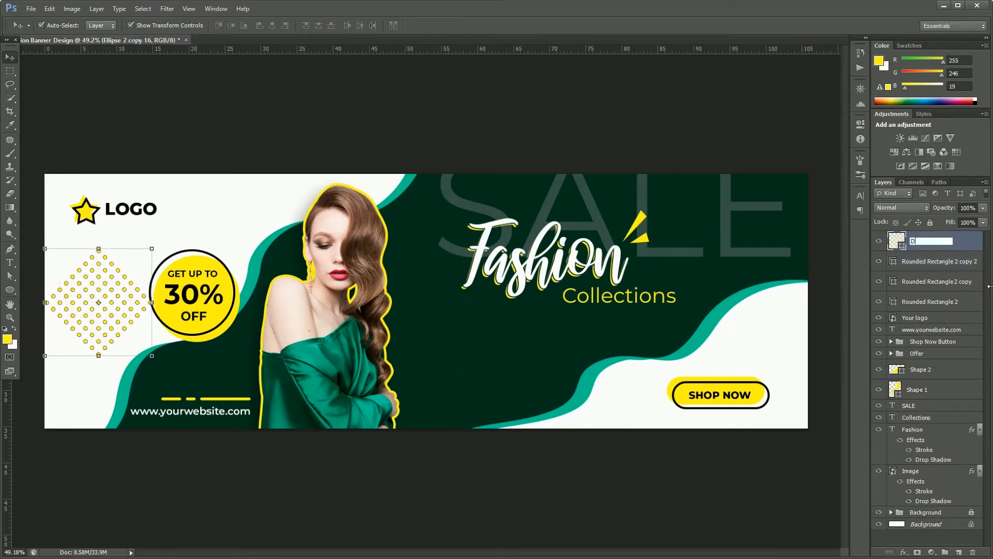
{"action": "type", "text": "ots"}
{"action": "key", "text": "Return"}
{"action": "left_click", "coordinate": [221, 131]}
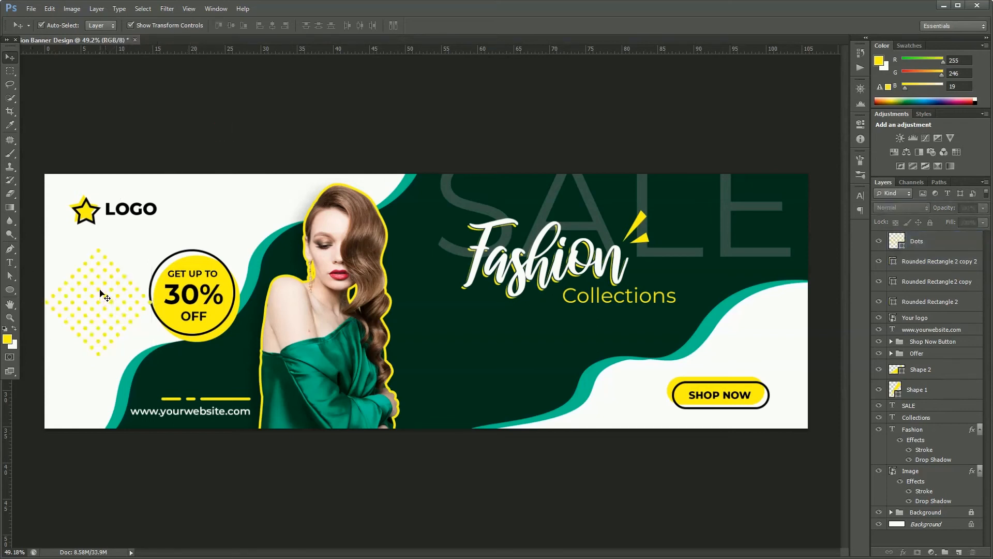
Move the dot diamond half off the banner's left edge and recolor it with the teal green sampled from the wave's edge.
{"action": "left_click_drag", "start_coordinate": [102, 294], "coordinate": [51, 298]}
{"action": "left_click", "coordinate": [151, 126]}
{"action": "left_click", "coordinate": [96, 311]}
{"action": "double_click", "coordinate": [894, 244]}
{"action": "left_click", "coordinate": [269, 277]}
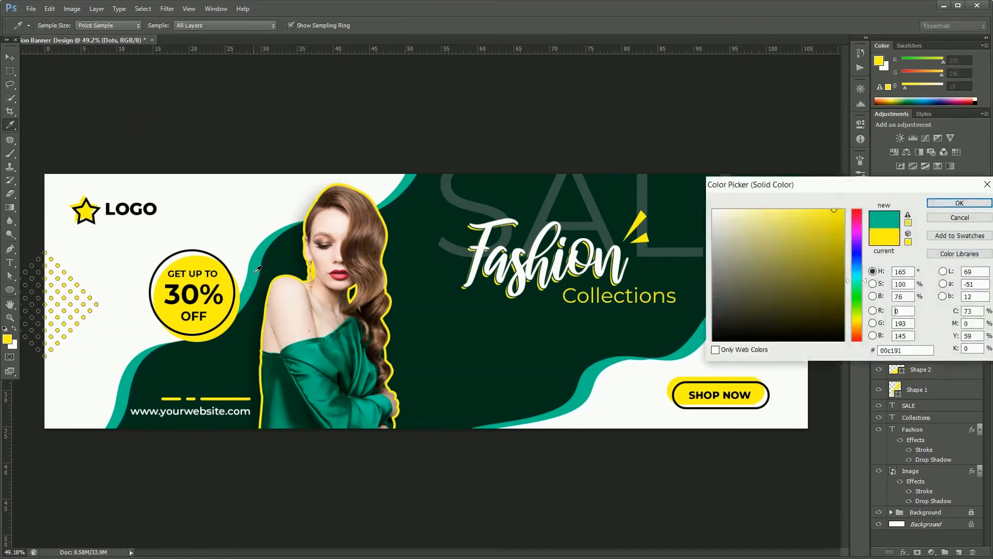
{"action": "key", "text": "Return"}
Place a copy of the dot pattern at the banner's lower right corner, partly off the canvas beside the "SHOP NOW" button.
{"action": "left_click_drag", "start_coordinate": [95, 316], "coordinate": [816, 392]}
{"action": "key", "text": "shift+Down"}
{"action": "key", "text": "shift+Right"}
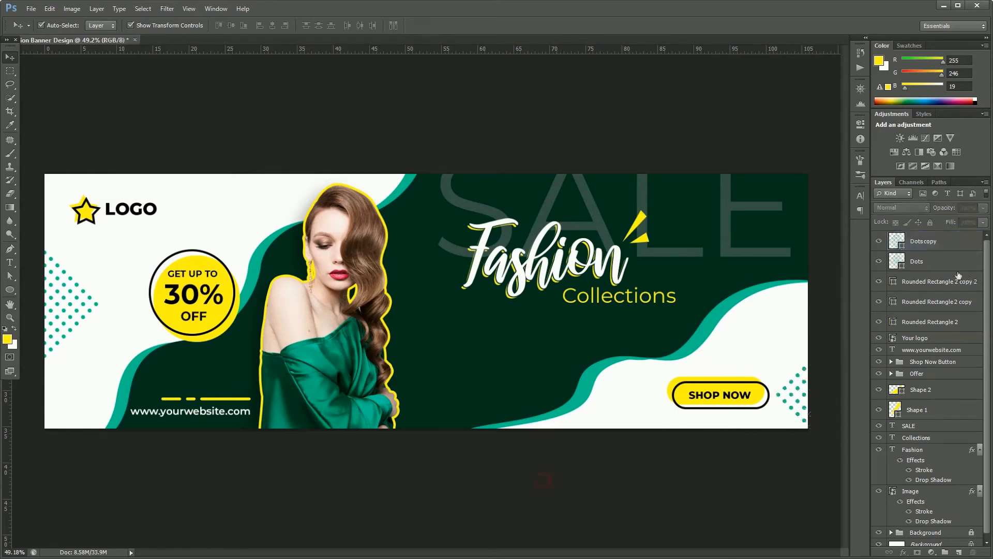
Send both dot pattern layers behind the artwork and place them inside the "Background" group above the waves.
{"action": "left_click", "coordinate": [947, 262]}
{"action": "left_click", "coordinate": [948, 242], "text": "shift"}
{"action": "key", "text": "ctrl+shift+bracketleft"}
{"action": "key", "text": "ctrl+bracketright"}
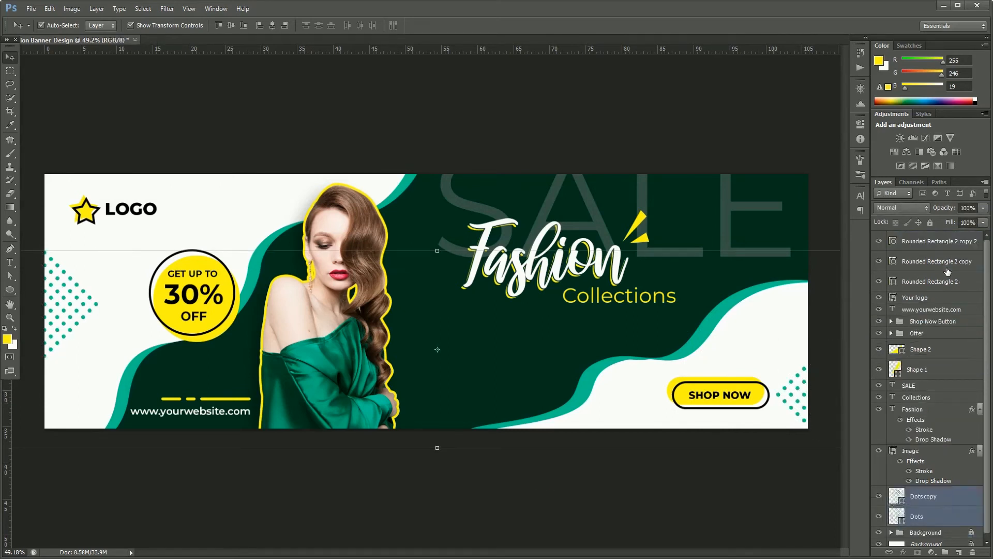
{"action": "left_click_drag", "start_coordinate": [899, 524], "coordinate": [897, 533]}
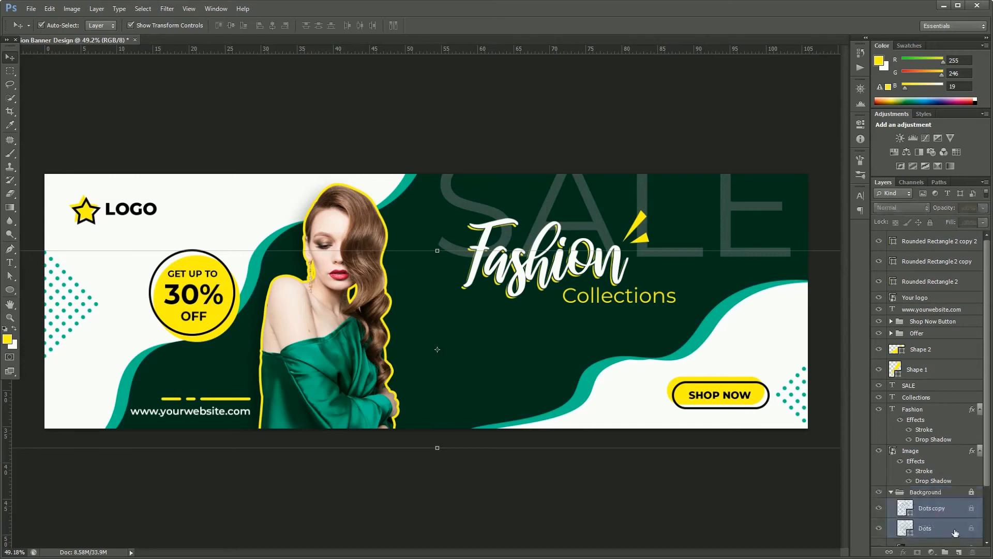
{"action": "left_click", "coordinate": [891, 493]}
{"action": "left_click", "coordinate": [728, 498]}
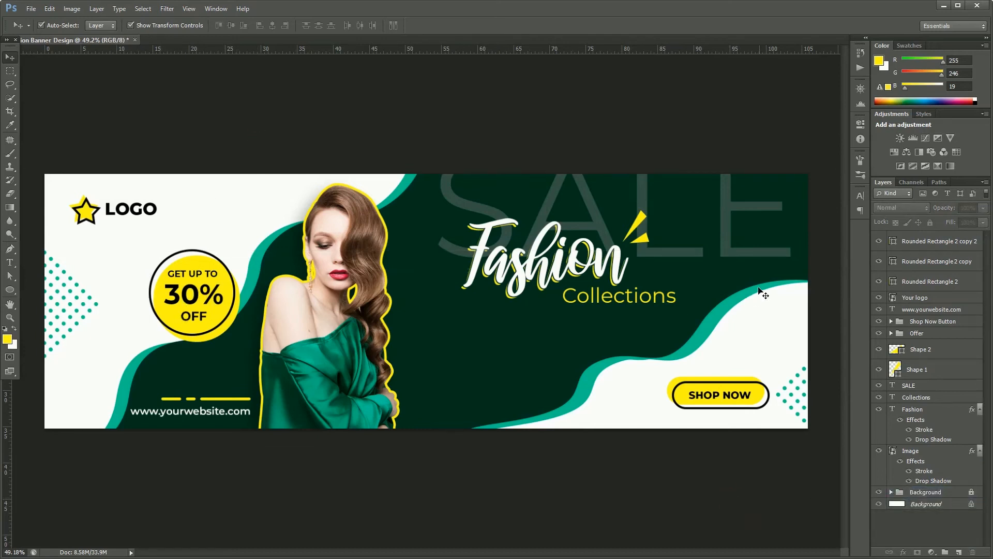
Unlock the "Background" group, convert the base background into a layer named "BG", and move it into the group.
{"action": "left_click", "coordinate": [952, 494]}
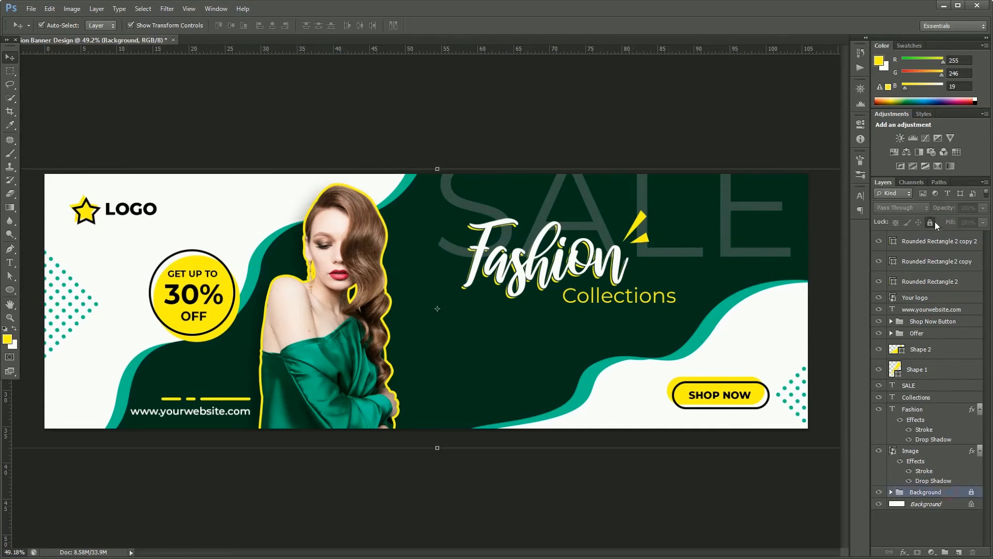
{"action": "left_click", "coordinate": [891, 492]}
{"action": "scroll", "coordinate": [945, 517], "scroll_direction": "down", "scroll_amount": 3}
{"action": "double_click", "coordinate": [940, 541]}
{"action": "type", "text": "BG"}
{"action": "key", "text": "Return"}
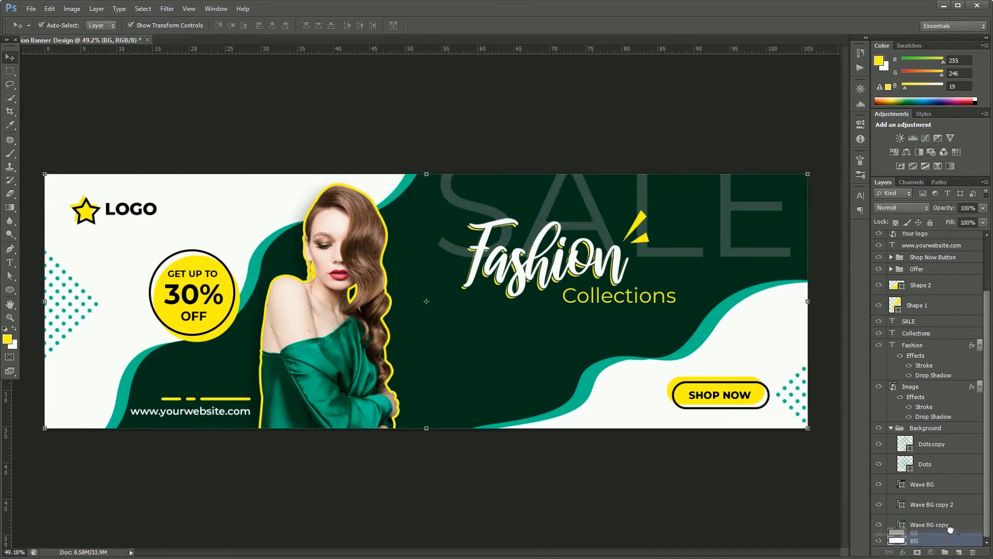
{"action": "left_click", "coordinate": [613, 470]}
Load the dark green "Wave BG" shape as a selection and add a new empty layer above it.
{"action": "left_click", "coordinate": [879, 486]}
{"action": "left_click", "coordinate": [879, 484]}
{"action": "left_click", "coordinate": [903, 487], "text": "ctrl"}
{"action": "left_click", "coordinate": [959, 552]}
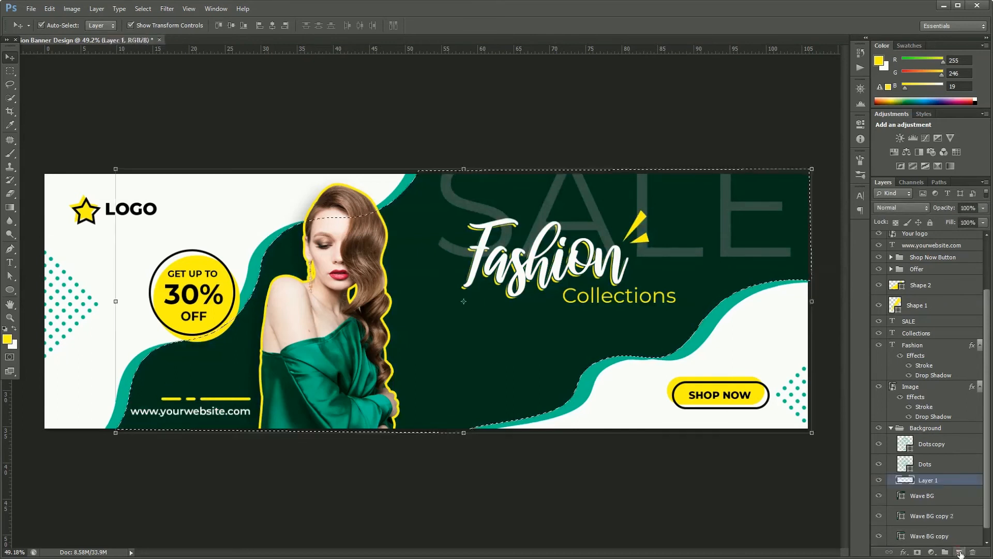
Paint a soft yellow glow along the upper edge of the selected dark wave using a very large soft brush.
{"action": "right_click", "coordinate": [10, 153]}
{"action": "left_click", "coordinate": [52, 149]}
{"action": "key", "text": "bracketright"}
{"action": "key", "text": "bracketright"}
{"action": "key", "text": "bracketright"}
{"action": "key", "text": "bracketright"}
{"action": "key", "text": "bracketright"}
{"action": "key", "text": "bracketright"}
{"action": "key", "text": "bracketright"}
{"action": "key", "text": "bracketright"}
{"action": "key", "text": "bracketright"}
{"action": "key", "text": "bracketright"}
{"action": "key", "text": "bracketright"}
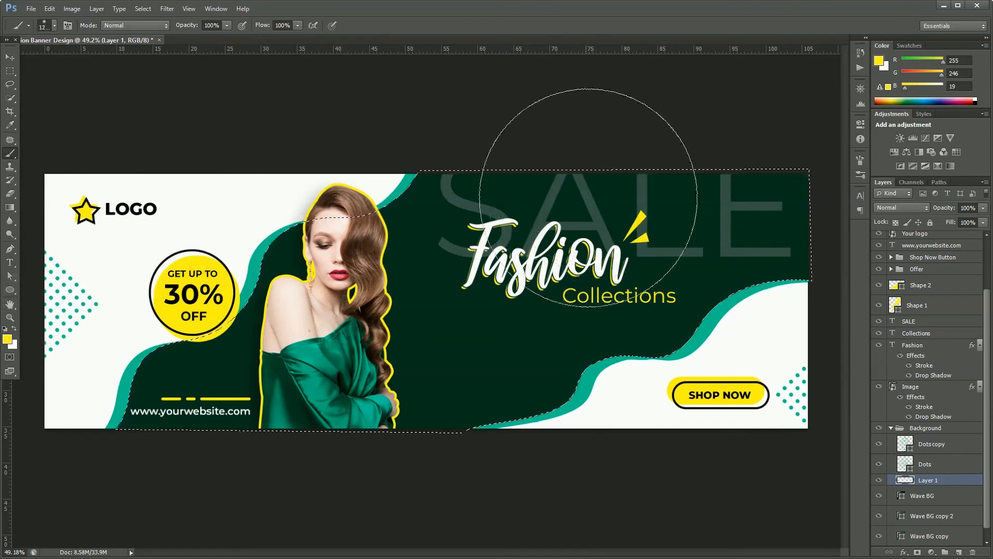
{"action": "right_click", "coordinate": [564, 149]}
{"action": "right_click", "coordinate": [500, 240]}
{"action": "left_click", "coordinate": [603, 258]}
{"action": "key", "text": "Return"}
{"action": "key", "text": "ctrl+minus"}
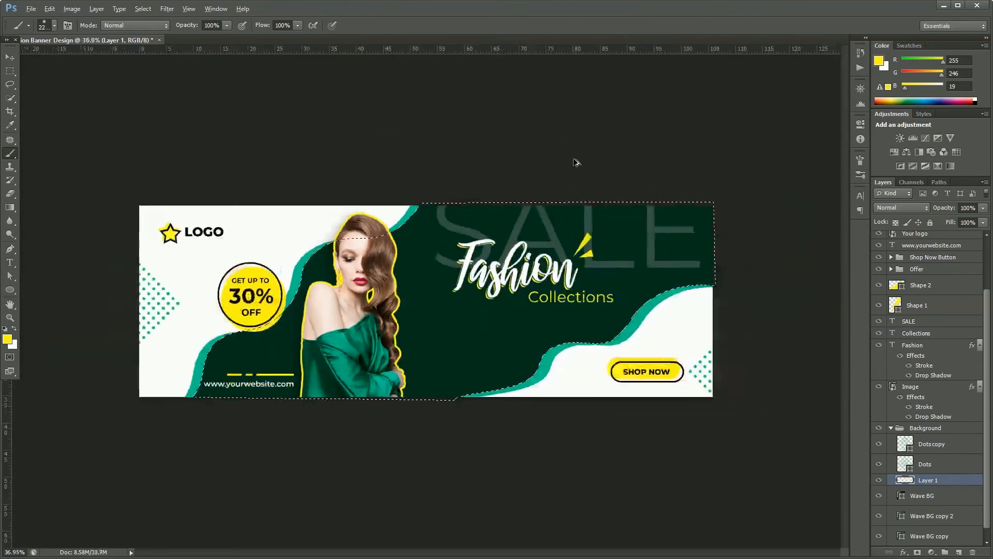
{"action": "left_click_drag", "start_coordinate": [470, 133], "coordinate": [573, 122]}
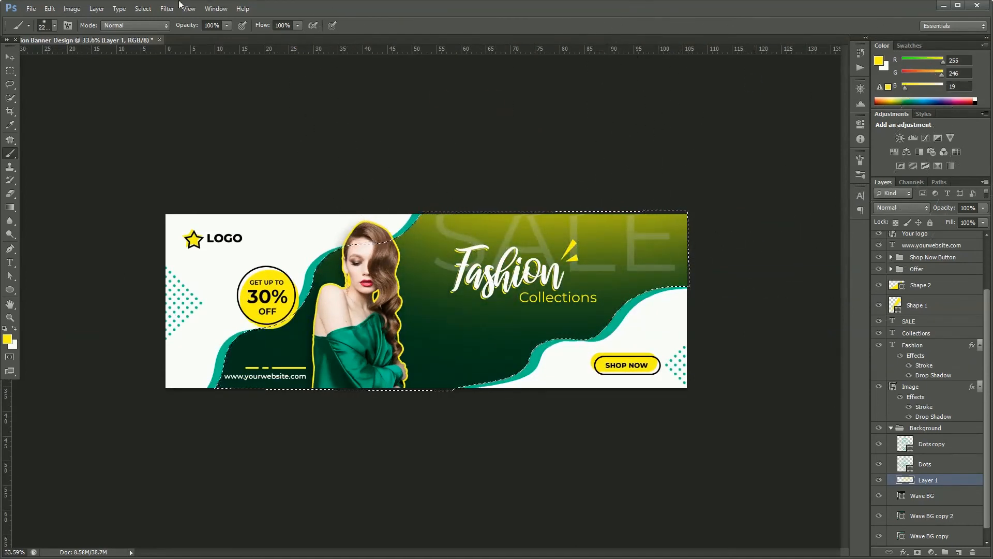
Clear the selection, rename the glow layer to "Shine" and set its opacity to 80%.
{"action": "key", "text": "ctrl+plus"}
{"action": "key", "text": "ctrl+d"}
{"action": "key", "text": "v"}
{"action": "double_click", "coordinate": [928, 480]}
{"action": "key", "text": "Return"}
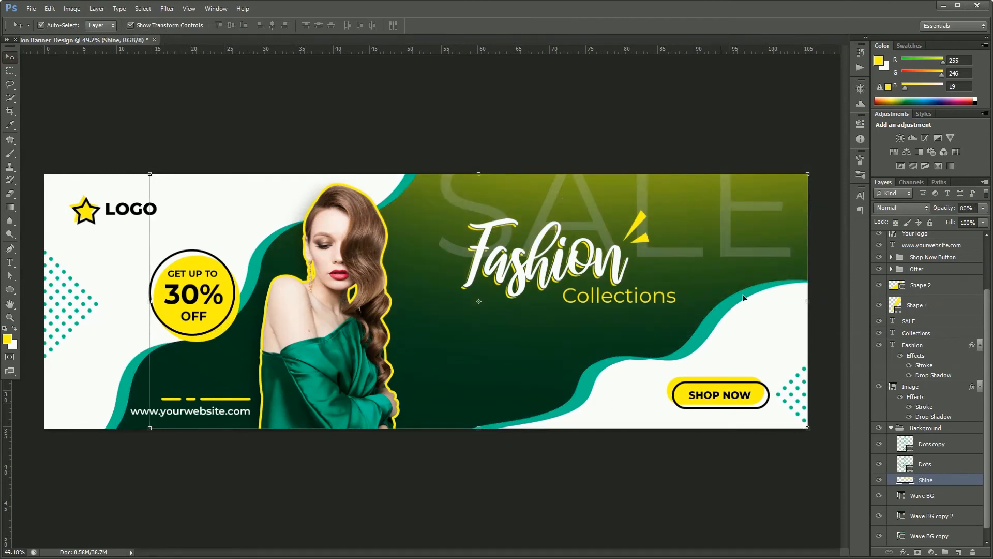
{"action": "left_click", "coordinate": [601, 125]}
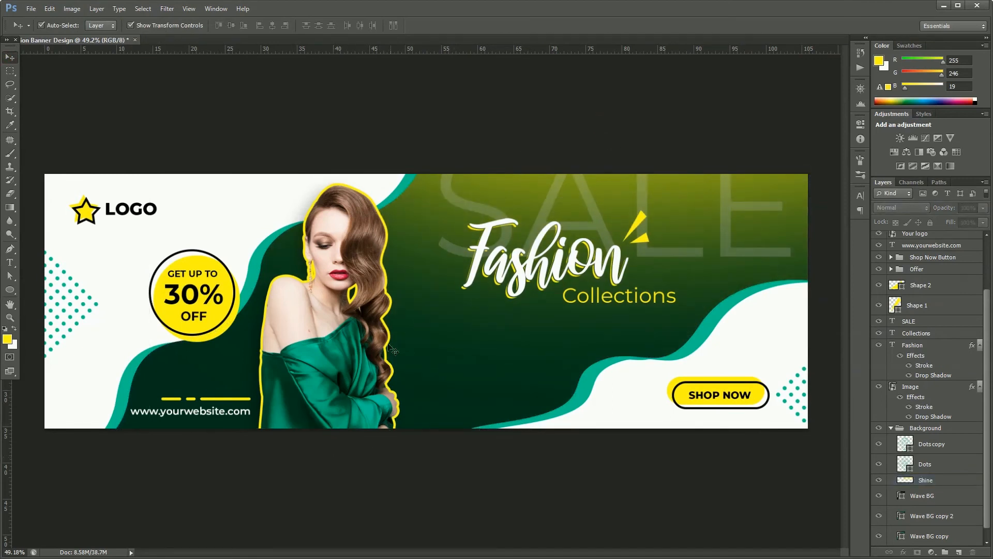
Merge the three yellow dashes above the website address into one layer named "Line".
{"action": "left_click", "coordinate": [218, 398]}
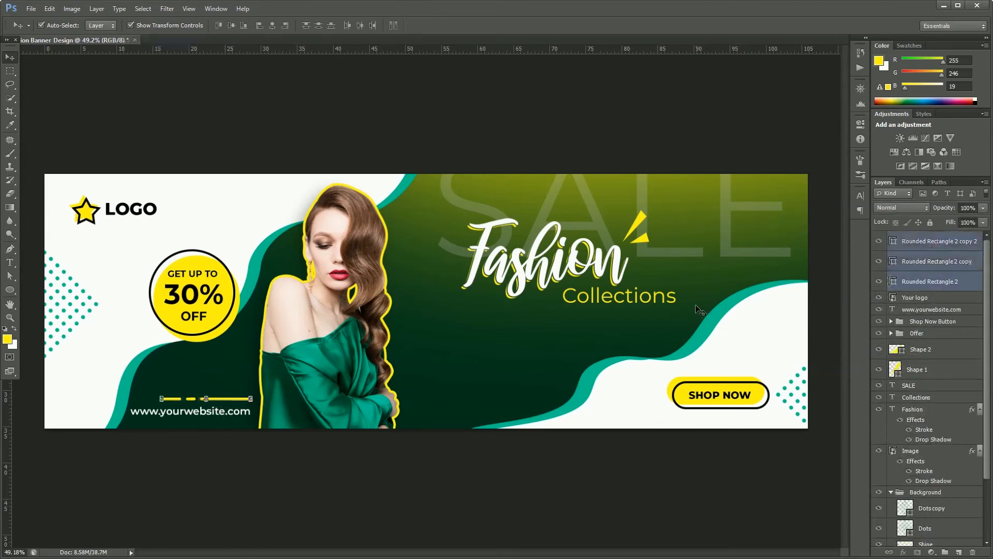
{"action": "double_click", "coordinate": [939, 243]}
{"action": "type", "text": "Line"}
{"action": "key", "text": "Return"}
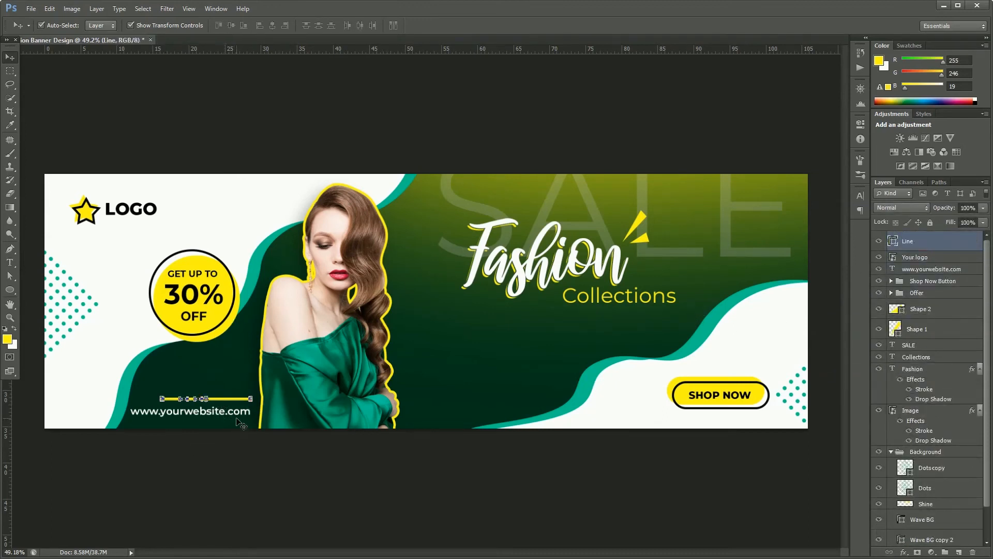
Group the yellow line with the website address, name the group "Website" and place it directly below the "Your logo" layer.
{"action": "left_click", "coordinate": [140, 414], "text": "shift"}
{"action": "key", "text": "ctrl+g"}
{"action": "double_click", "coordinate": [919, 237]}
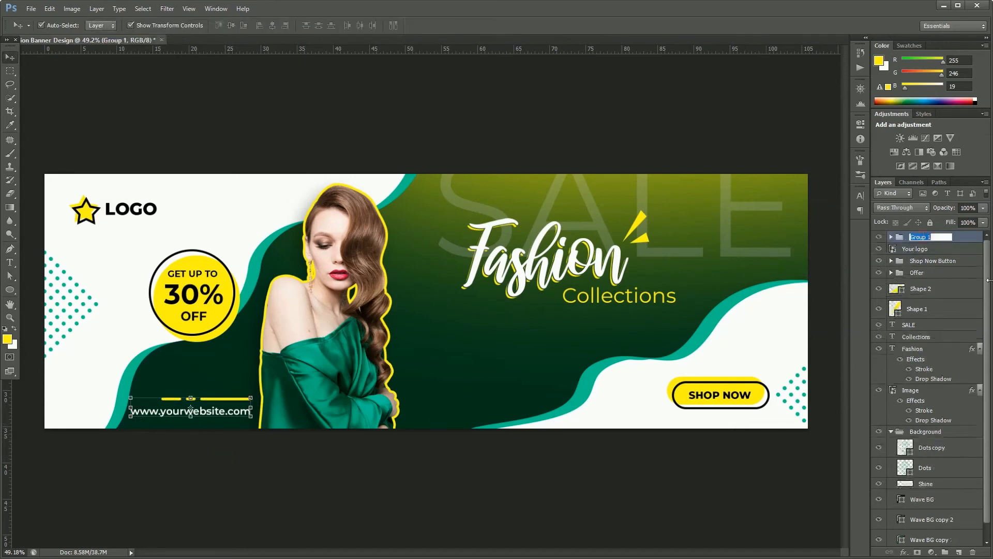
{"action": "type", "text": "Website"}
{"action": "key", "text": "Return"}
{"action": "left_click_drag", "start_coordinate": [921, 237], "coordinate": [921, 254]}
Group the Fashion, Collections and SALE text layers with Shape 1 and Shape 2, and name the group "Text".
{"action": "left_click", "coordinate": [931, 311]}
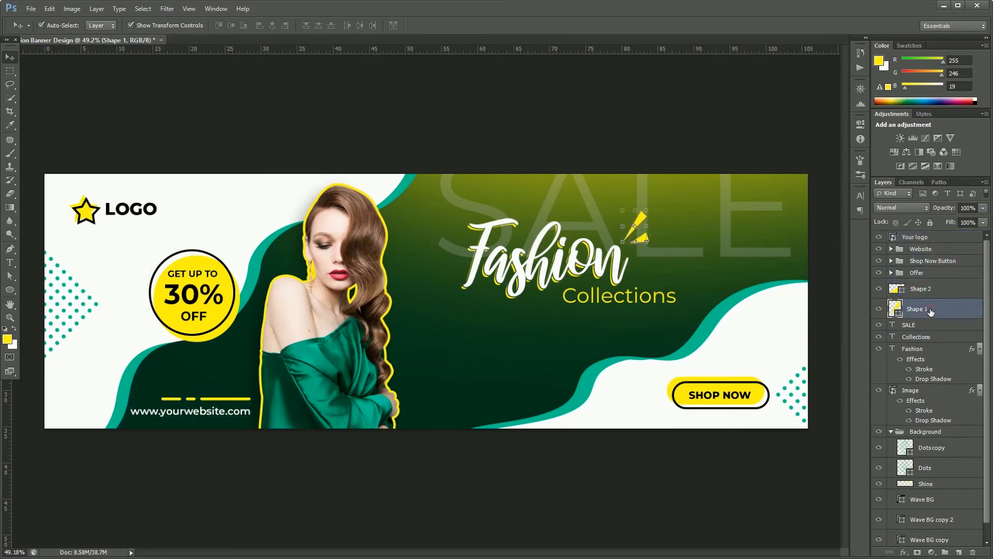
{"action": "left_click", "coordinate": [923, 325]}
{"action": "left_click", "coordinate": [980, 349]}
{"action": "left_click", "coordinate": [979, 360]}
{"action": "left_click", "coordinate": [936, 350]}
{"action": "left_click", "coordinate": [948, 290], "text": "shift"}
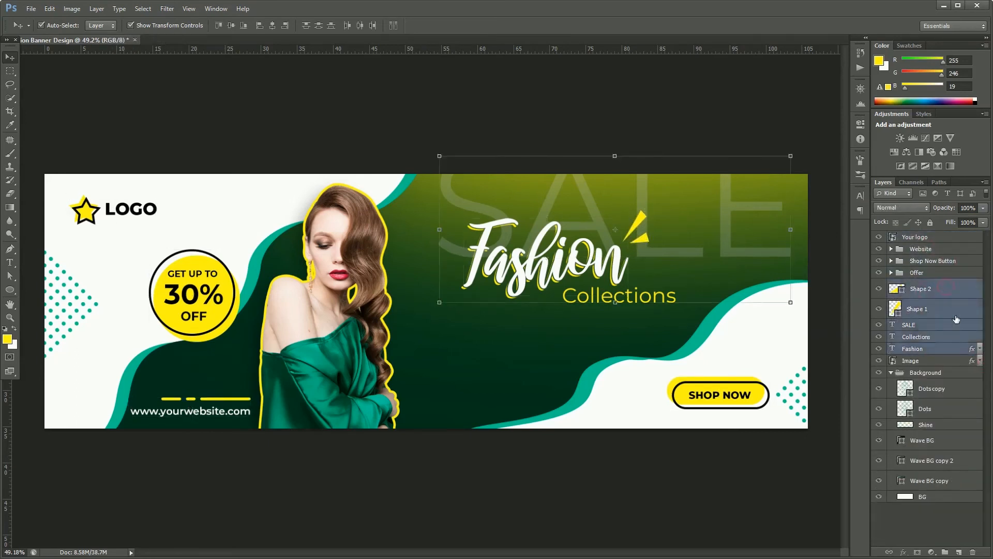
{"action": "key", "text": "ctrl+g"}
{"action": "left_click", "coordinate": [879, 285]}
{"action": "left_click", "coordinate": [879, 285]}
{"action": "double_click", "coordinate": [920, 285]}
{"action": "type", "text": "Text"}
{"action": "key", "text": "Return"}
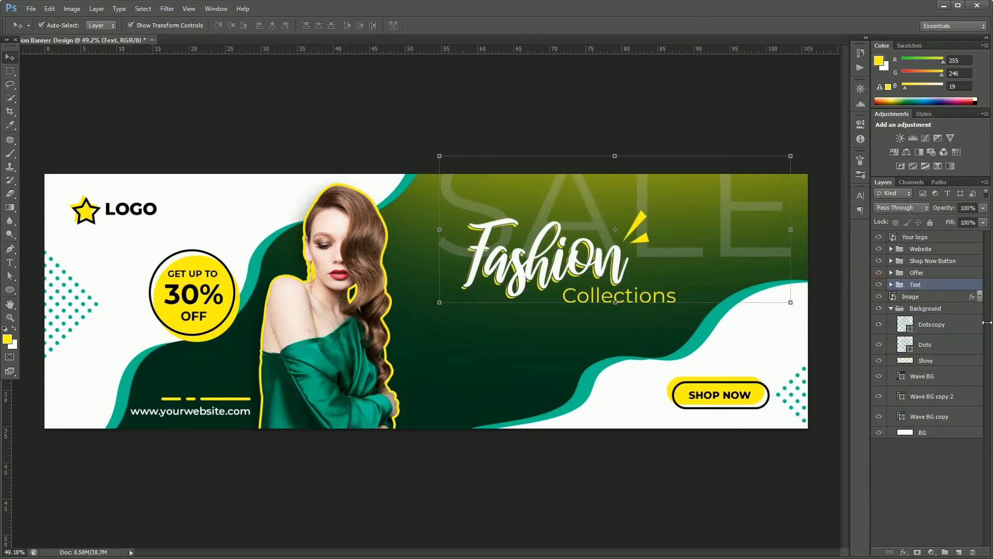
Collapse the Background group and move the "Image" layer directly below the "Your logo" layer.
{"action": "left_click", "coordinate": [979, 297]}
{"action": "left_click", "coordinate": [980, 297]}
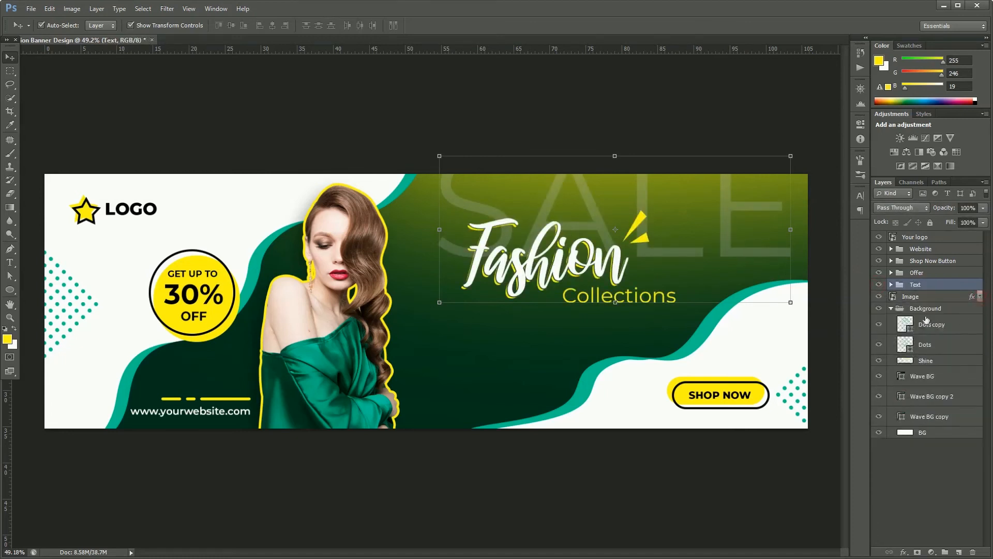
{"action": "left_click", "coordinate": [890, 309]}
{"action": "left_click", "coordinate": [934, 339]}
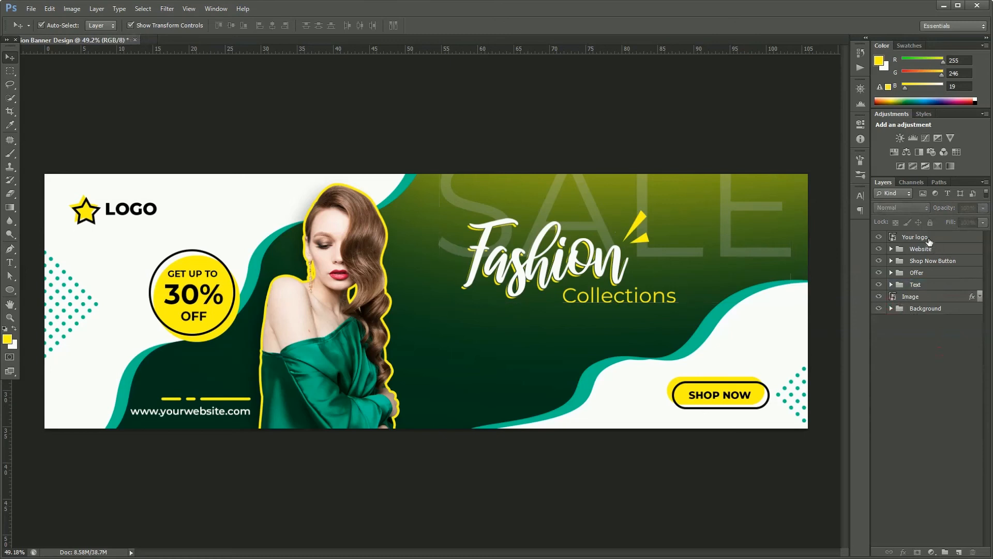
{"action": "left_click", "coordinate": [929, 238]}
{"action": "left_click", "coordinate": [938, 297]}
{"action": "left_click", "coordinate": [903, 339]}
{"action": "left_click", "coordinate": [932, 301]}
{"action": "left_click_drag", "start_coordinate": [925, 299], "coordinate": [926, 243]}
{"action": "left_click", "coordinate": [931, 351]}
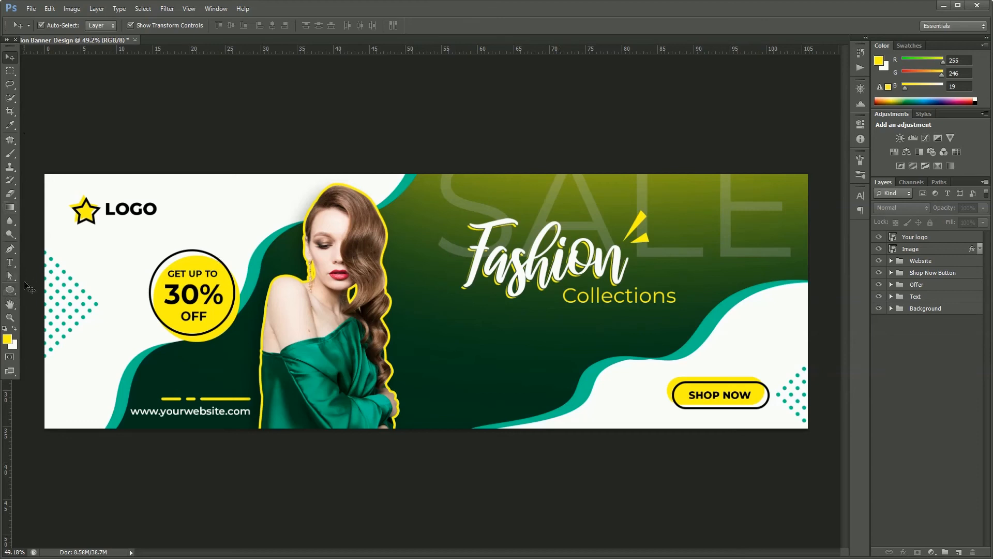
Add a new layer above all others and fill a full-height rectangular selection over the banner's text area with white, clearing the selection.
{"action": "left_click", "coordinate": [10, 290]}
{"action": "left_click", "coordinate": [58, 288]}
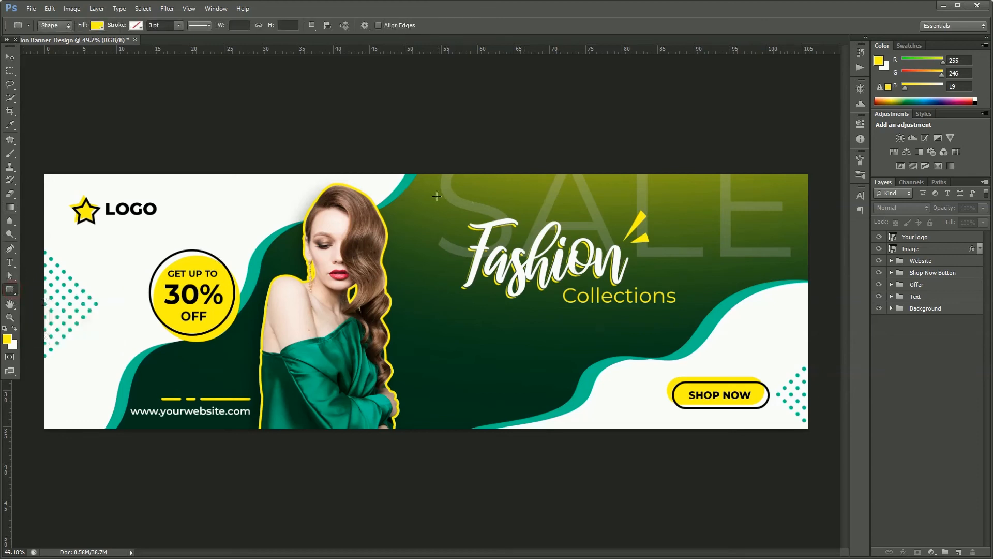
{"action": "left_click", "coordinate": [15, 74]}
{"action": "left_click", "coordinate": [59, 71]}
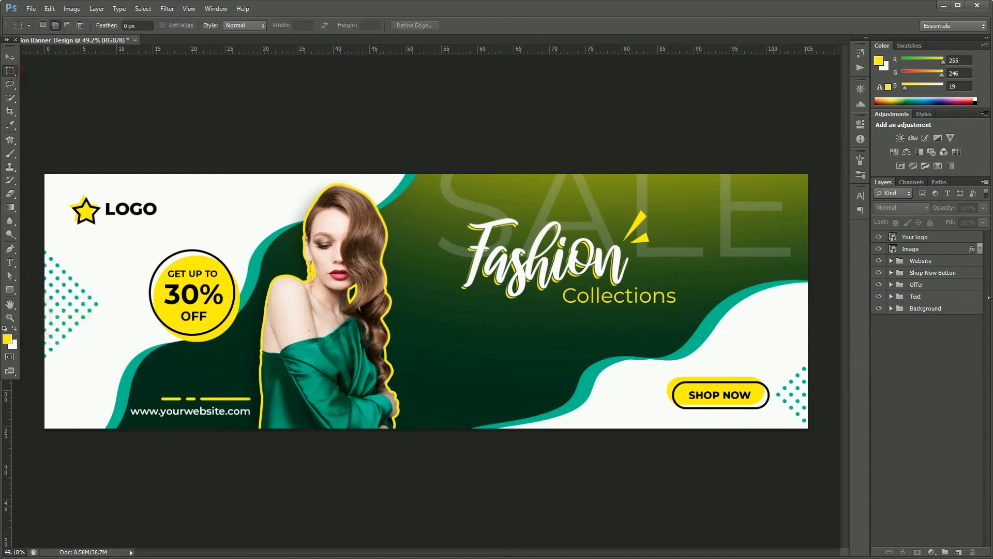
{"action": "left_click", "coordinate": [931, 239]}
{"action": "left_click", "coordinate": [959, 552]}
{"action": "left_click_drag", "start_coordinate": [451, 174], "coordinate": [769, 427]}
{"action": "key", "text": "ctrl+BackSpace"}
{"action": "key", "text": "ctrl+d"}
Switch to the Brush tool and set the foreground color to black.
{"action": "key", "text": "b"}
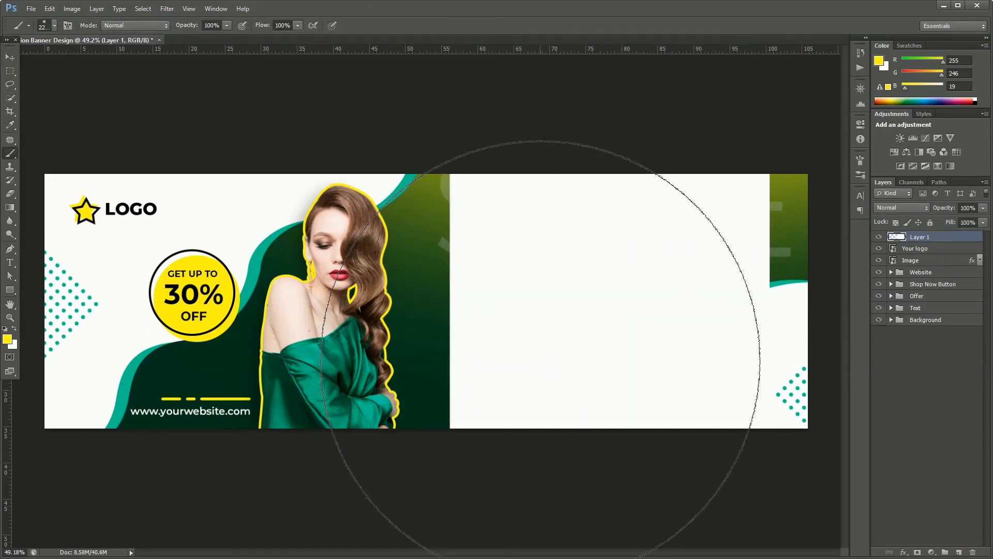
{"action": "left_click", "coordinate": [7, 339]}
{"action": "left_click", "coordinate": [714, 339]}
{"action": "left_click", "coordinate": [959, 202]}
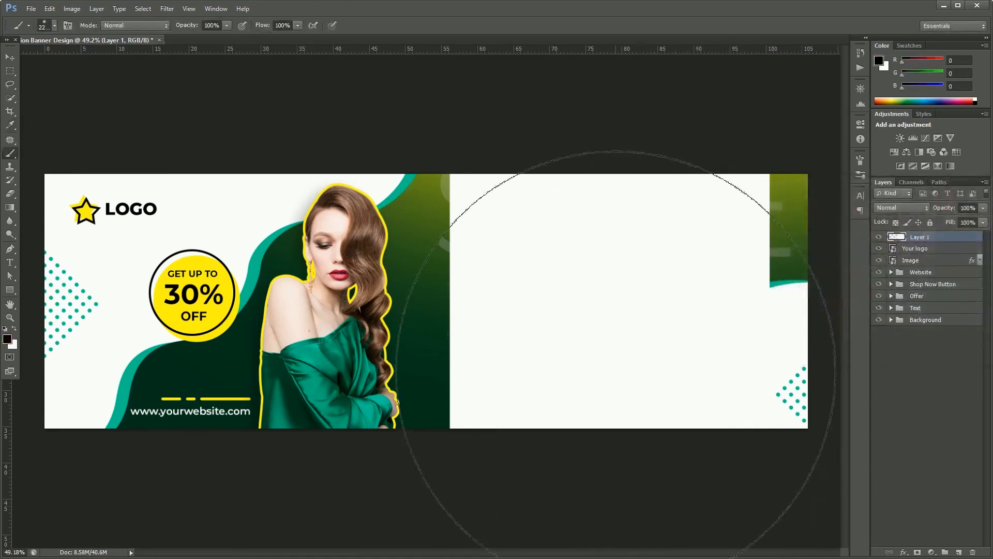
Try large soft black dabs near the lower edge of the white rectangle, using a smaller brush for the second, and undo them.
{"action": "left_click", "coordinate": [613, 367]}
{"action": "key", "text": "ctrl+z"}
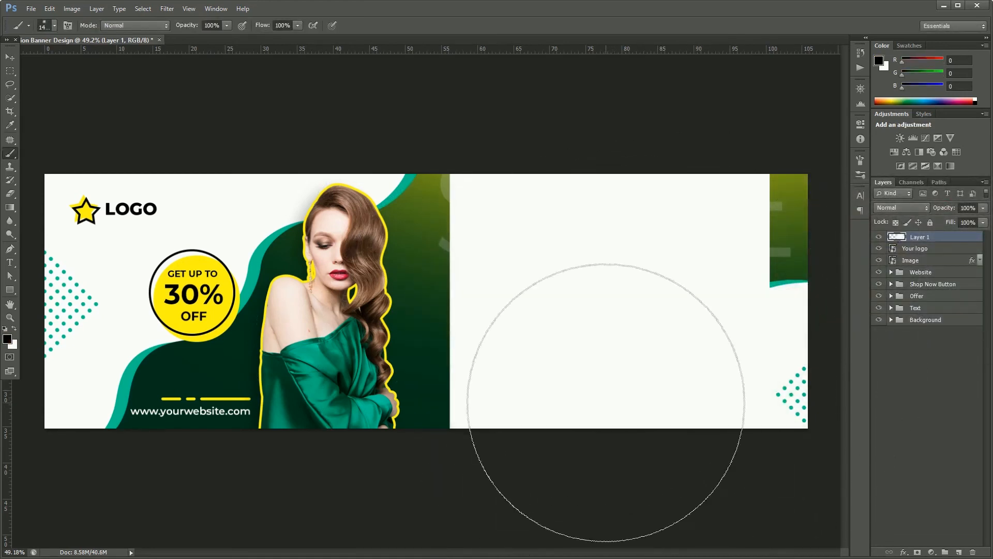
{"action": "left_click", "coordinate": [614, 433]}
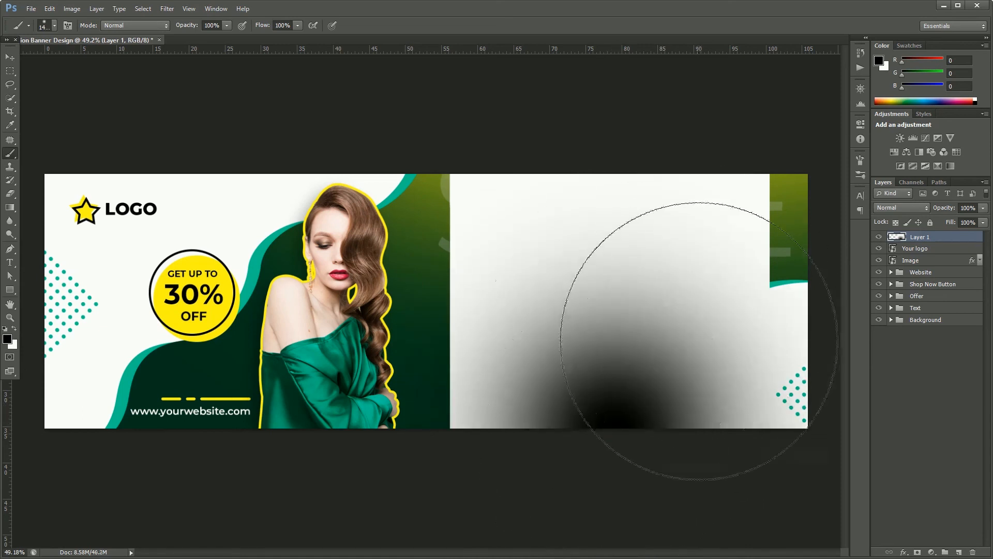
{"action": "key", "text": "v"}
{"action": "left_click", "coordinate": [668, 262]}
{"action": "key", "text": "ctrl+z"}
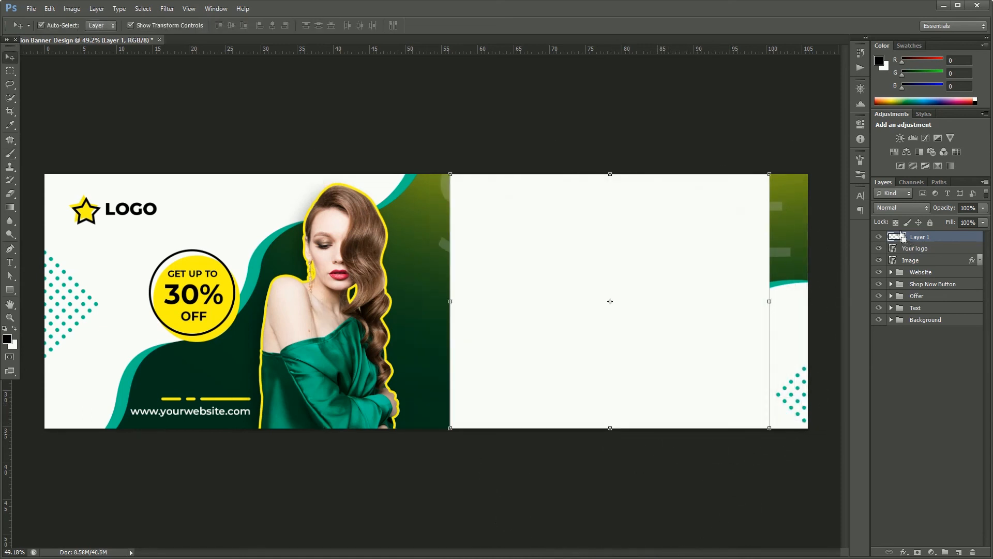
With transparent pixels locked, paint a large soft black dab at the lower middle of the white rectangle, and unlock the layer.
{"action": "key", "text": "b"}
{"action": "left_click", "coordinate": [612, 411]}
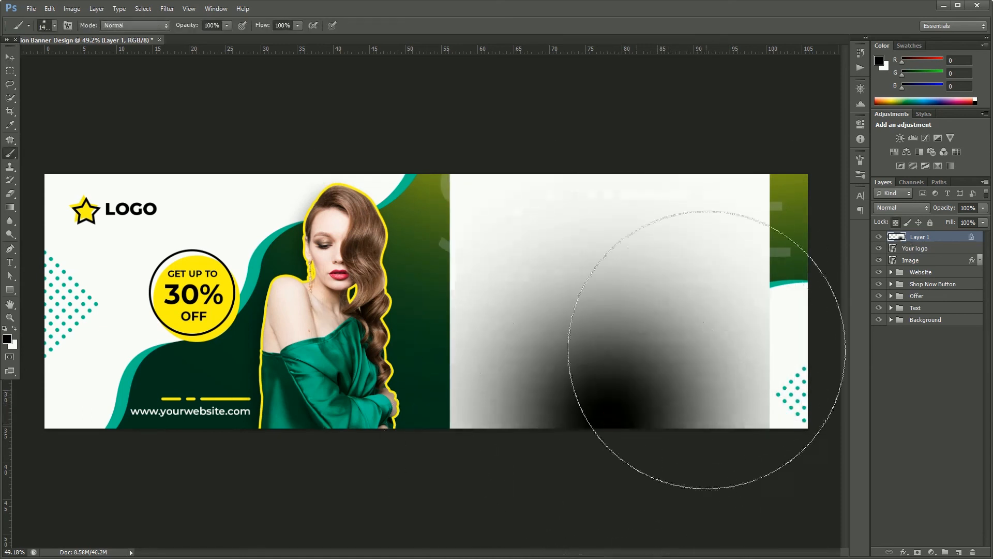
{"action": "key", "text": "v"}
{"action": "left_click_drag", "start_coordinate": [638, 331], "coordinate": [627, 331]}
{"action": "key", "text": "ctrl+z"}
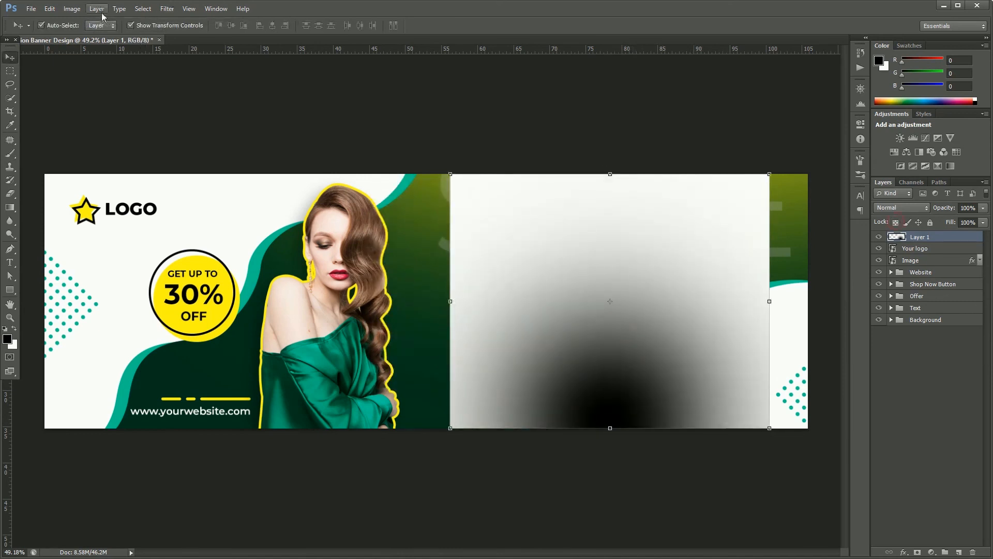
Try the Color Halftone filter with an 8-pixel maximum radius and all four channel screen angles set to 0, and undo the filter.
{"action": "left_click", "coordinate": [167, 8]}
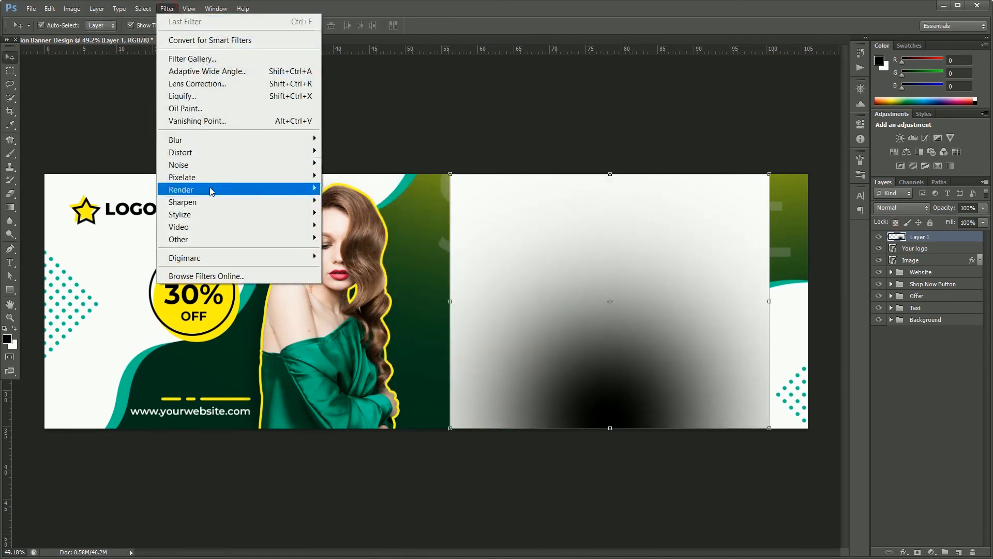
{"action": "mouse_move", "coordinate": [209, 189]}
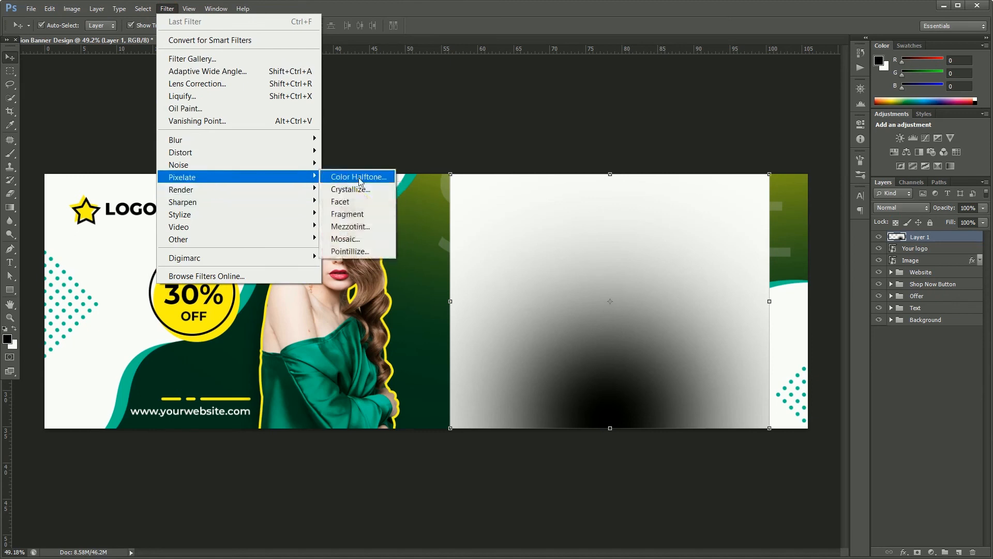
{"action": "left_click", "coordinate": [359, 178]}
{"action": "double_click", "coordinate": [478, 188]}
{"action": "type", "text": "0"}
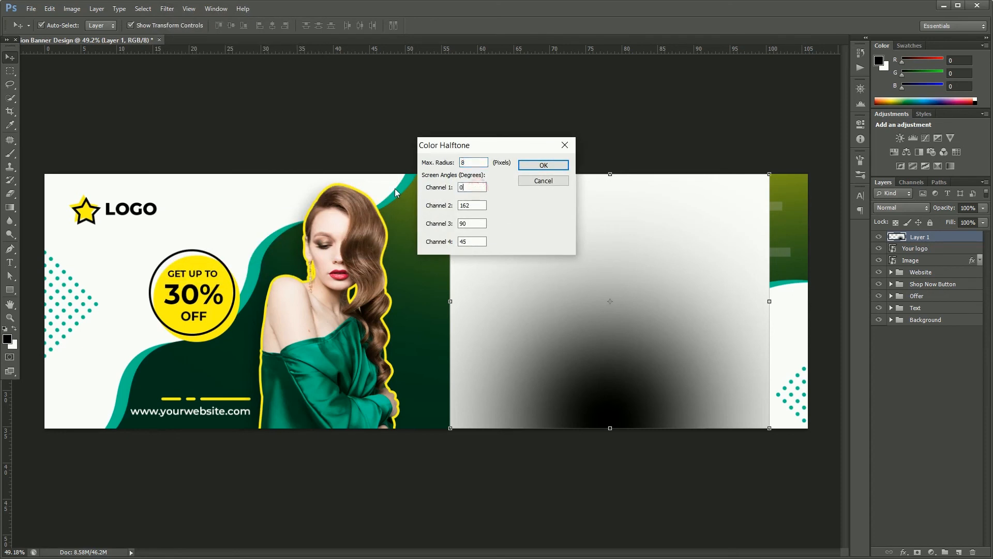
{"action": "key", "text": "Tab"}
{"action": "type", "text": "0"}
{"action": "key", "text": "Tab"}
{"action": "type", "text": "0"}
{"action": "key", "text": "Tab"}
{"action": "type", "text": "0"}
{"action": "left_click", "coordinate": [553, 166]}
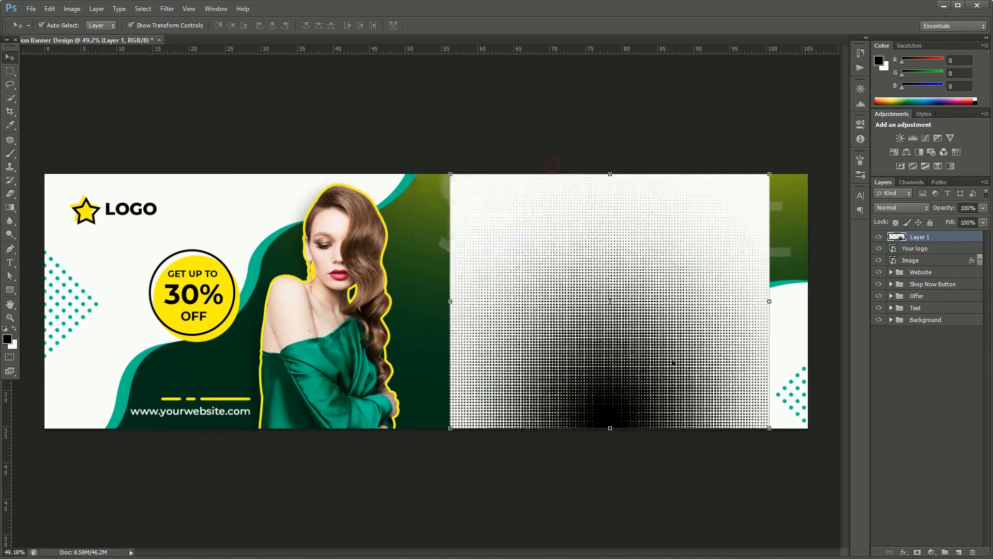
{"action": "key", "text": "ctrl+z"}
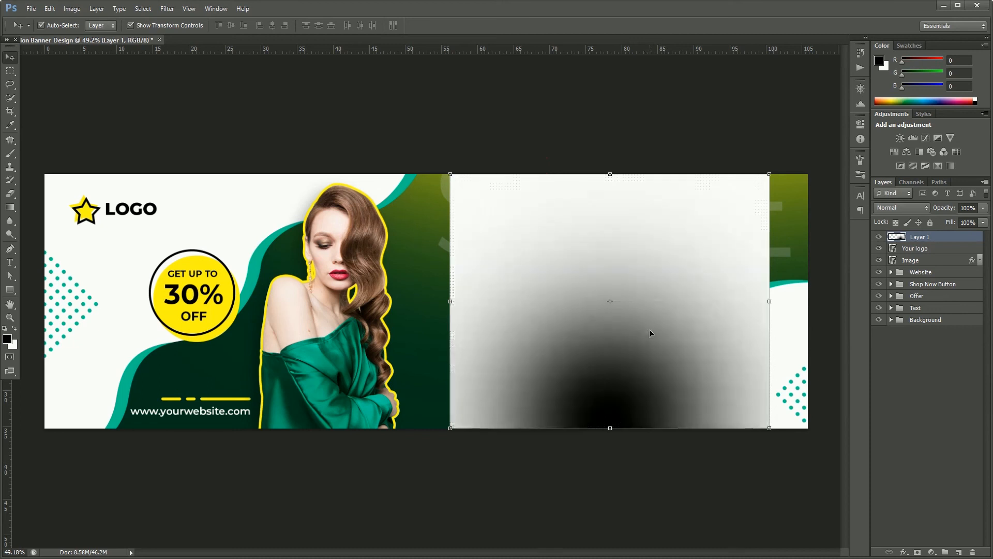
Apply the Color Halftone filter to the black-to-white gradient with a maximum radius of 15 pixels.
{"action": "left_click", "coordinate": [170, 11]}
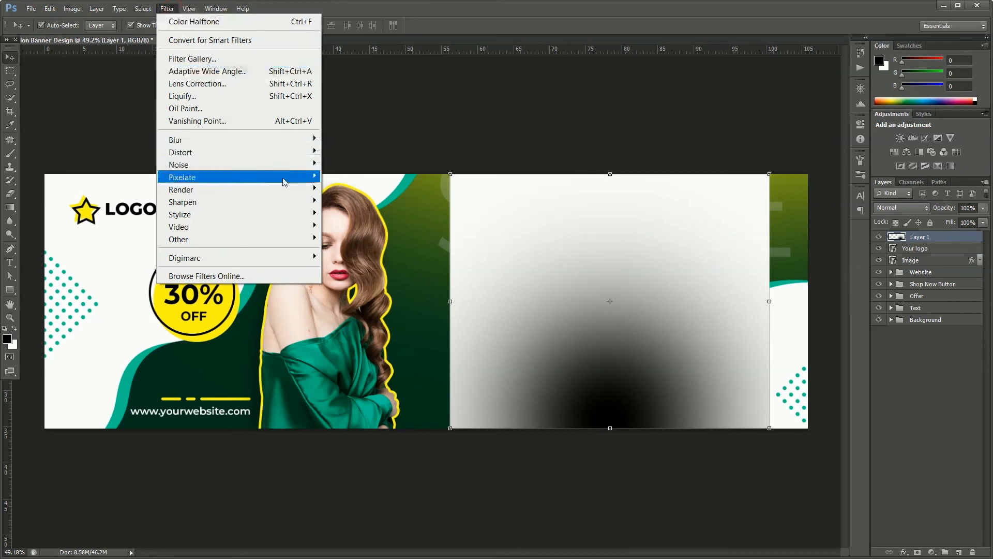
{"action": "mouse_move", "coordinate": [283, 174]}
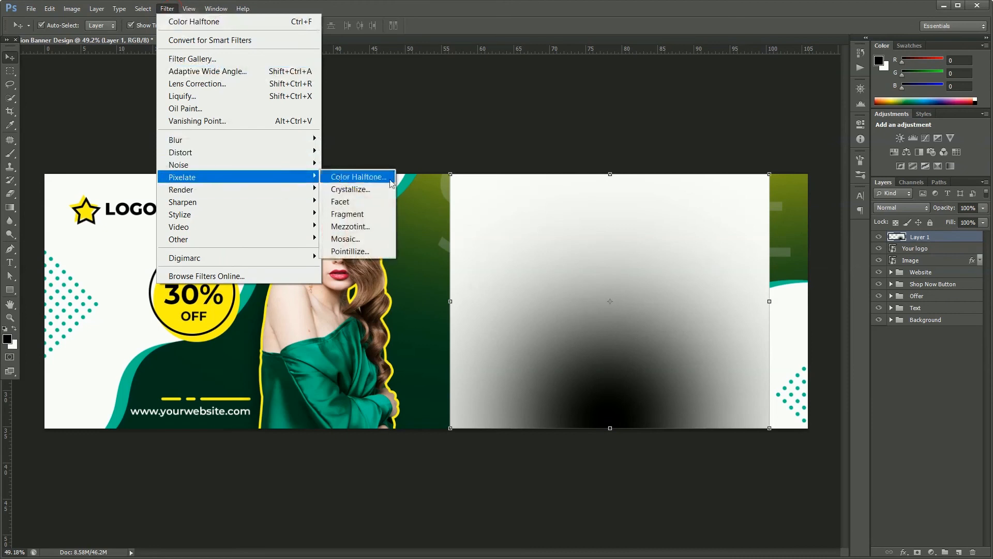
{"action": "left_click", "coordinate": [358, 177]}
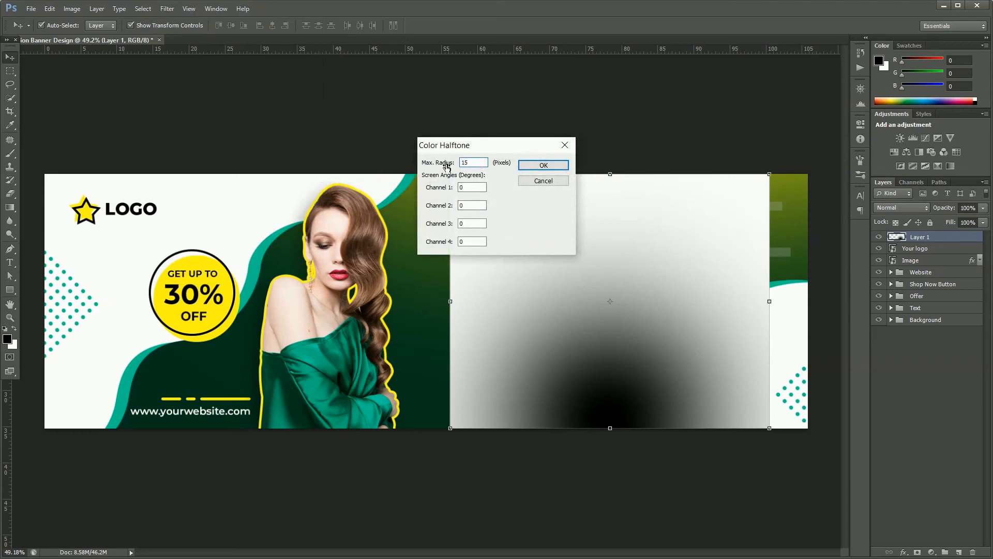
{"action": "left_click", "coordinate": [562, 165]}
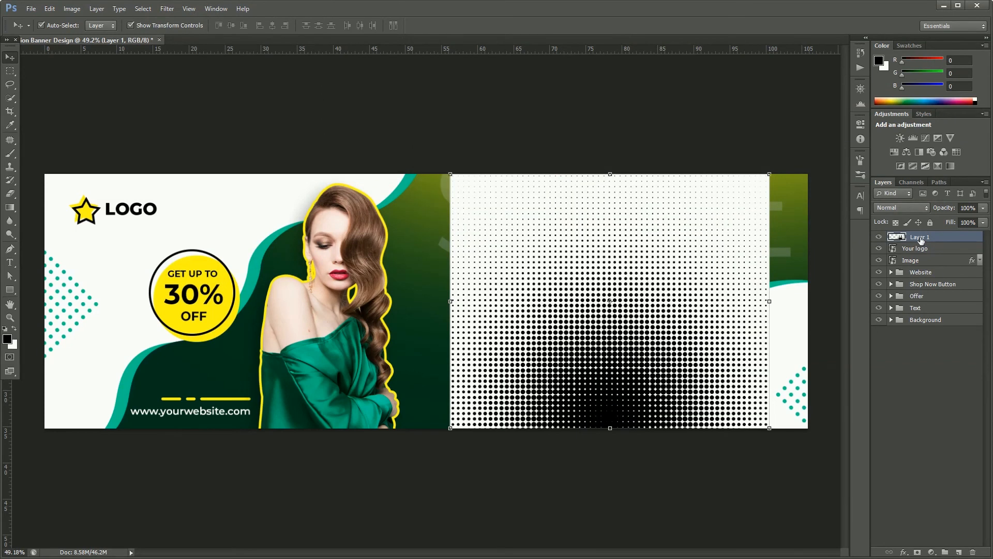
Select the white areas by Color Range, delete them from the halftone layer and clear the selection.
{"action": "left_click", "coordinate": [166, 9]}
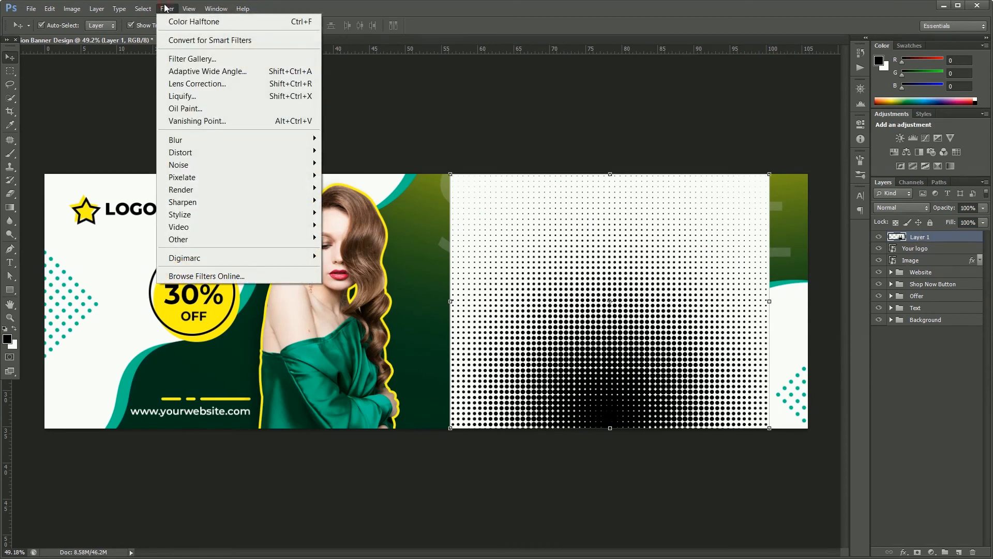
{"action": "mouse_move", "coordinate": [143, 9]}
{"action": "left_click", "coordinate": [184, 123]}
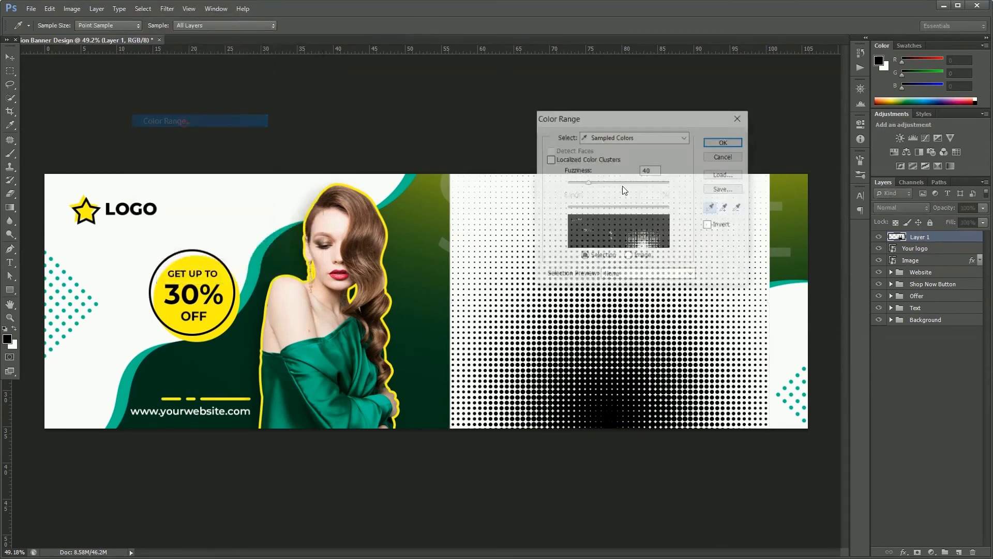
{"action": "left_click", "coordinate": [456, 175]}
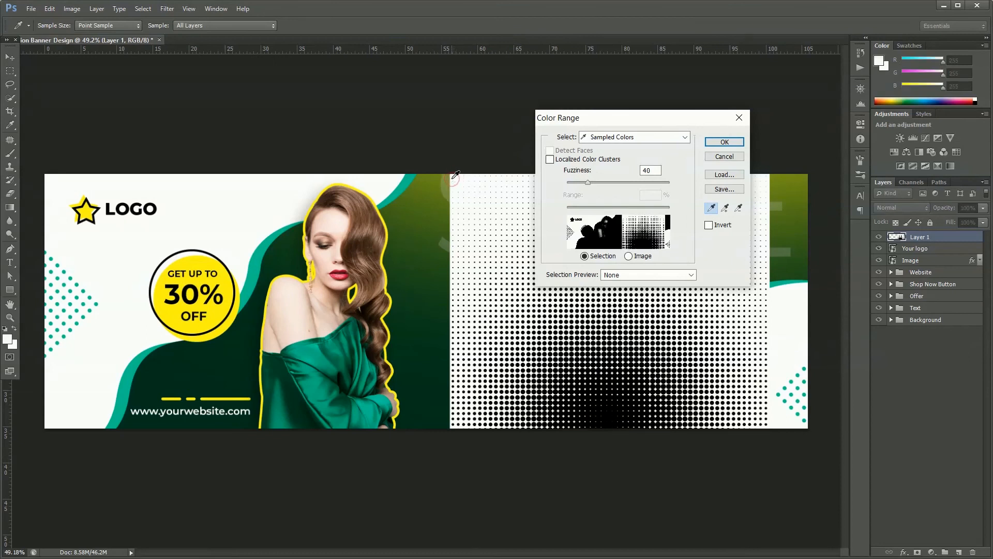
{"action": "left_click", "coordinate": [727, 141]}
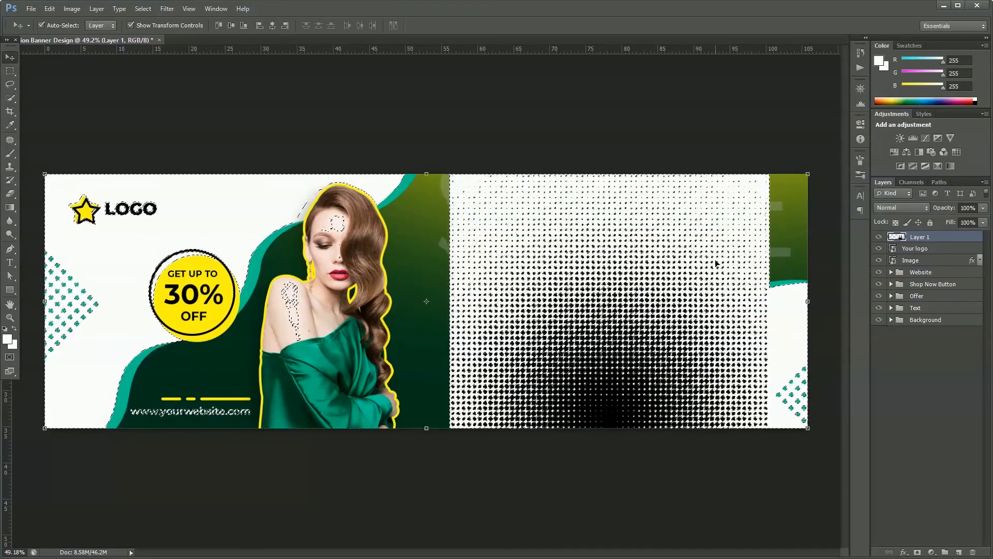
{"action": "key", "text": "Delete"}
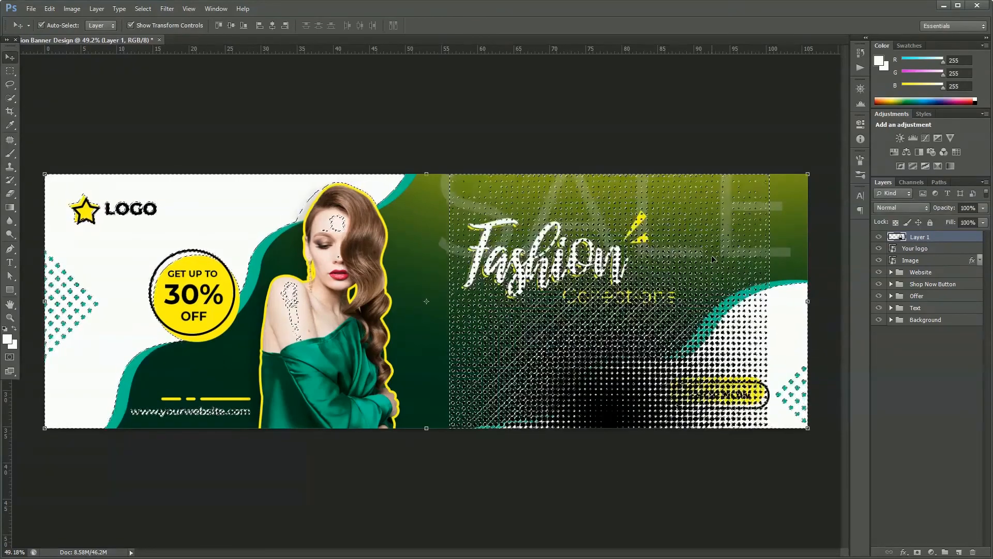
{"action": "key", "text": "ctrl+d"}
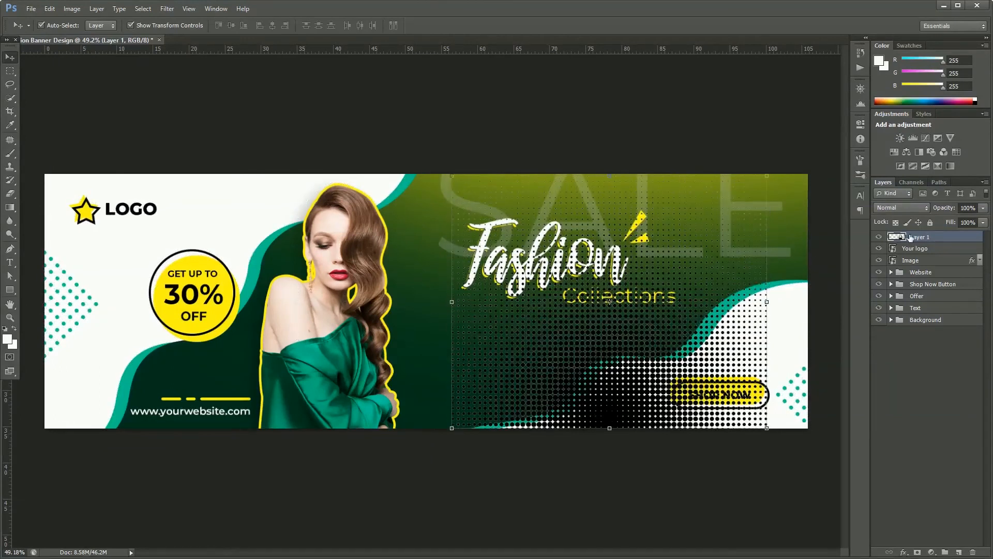
Lock the halftone layer's transparent pixels and fill its dots with yellow sampled from the offer badge.
{"action": "left_click", "coordinate": [896, 223]}
{"action": "key", "text": "b"}
{"action": "left_click", "coordinate": [234, 268], "text": "alt"}
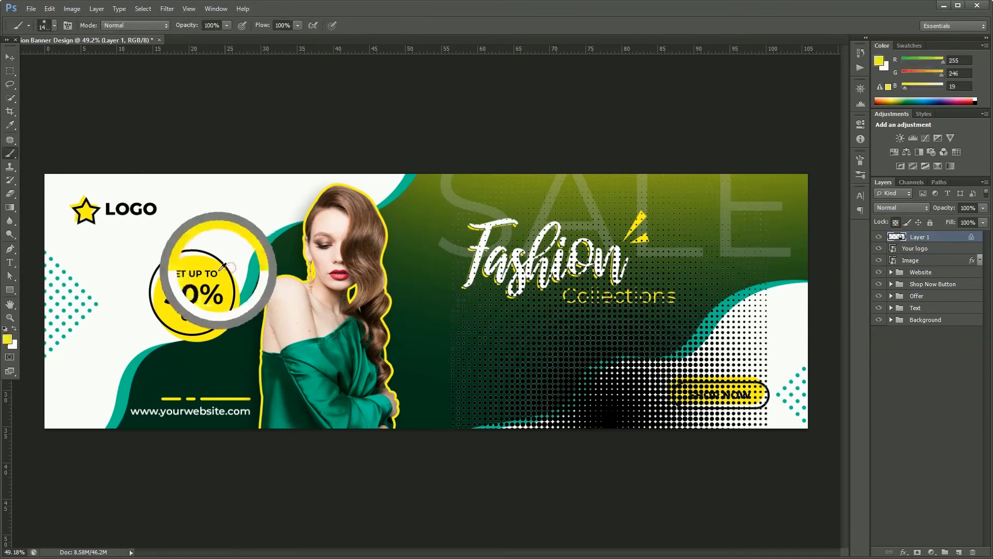
{"action": "key", "text": "alt+BackSpace"}
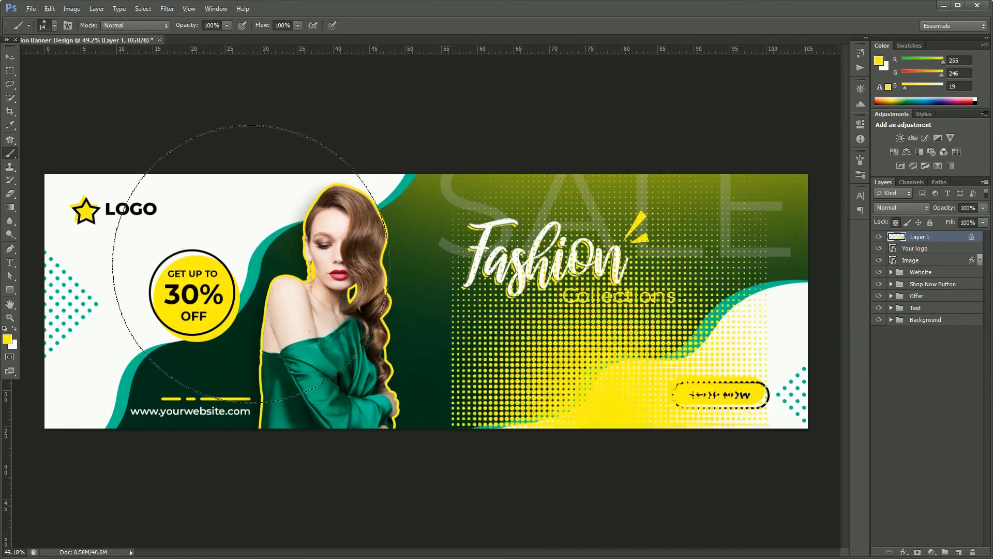
Move the yellow halftone dots from the text area onto the model photo.
{"action": "left_click", "coordinate": [10, 57]}
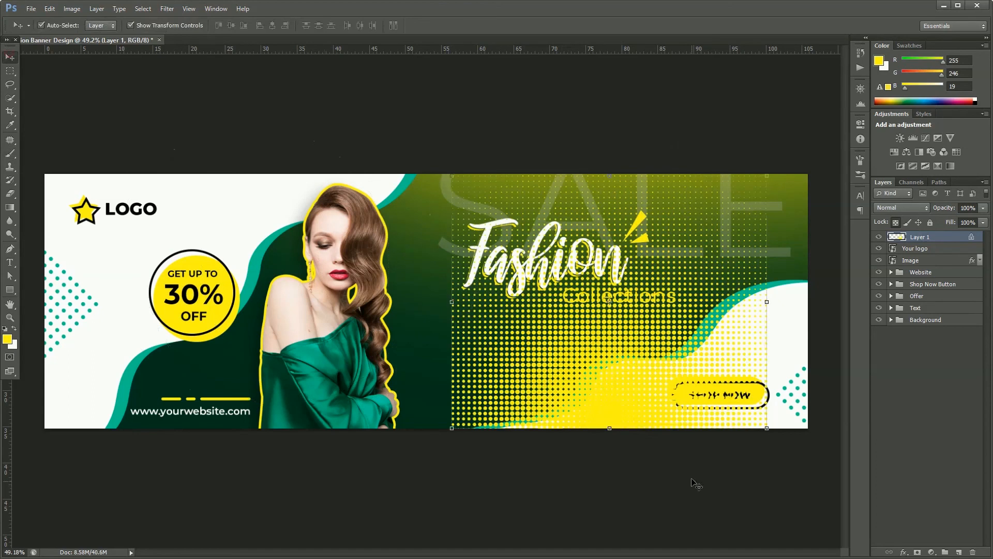
{"action": "left_click_drag", "start_coordinate": [622, 418], "coordinate": [343, 408]}
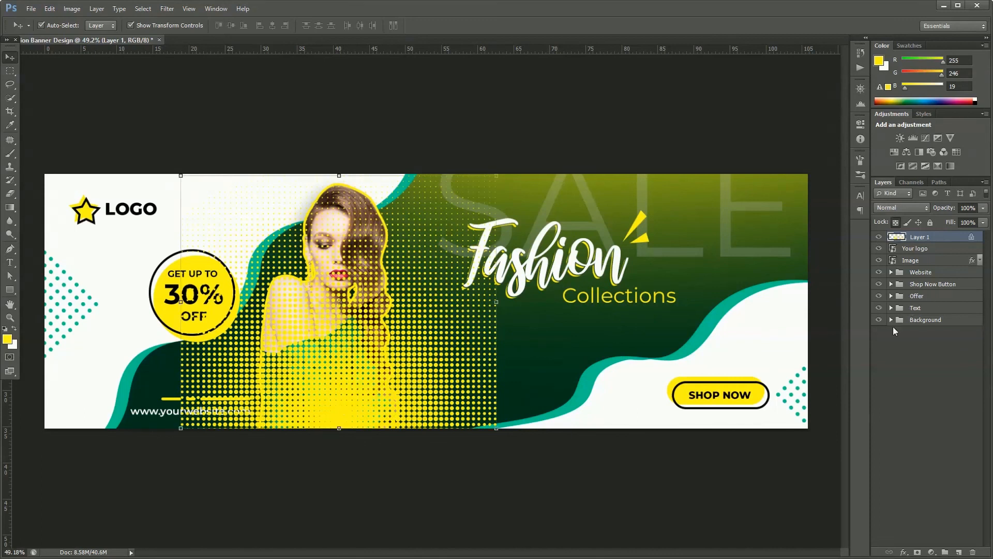
Place the halftone layer in the Background group directly above Wave BG and clip it to Wave BG.
{"action": "left_click", "coordinate": [898, 321]}
{"action": "left_click_drag", "start_coordinate": [956, 237], "coordinate": [931, 380]}
{"action": "left_click", "coordinate": [879, 371]}
{"action": "left_click", "coordinate": [879, 371]}
{"action": "left_click", "coordinate": [878, 387]}
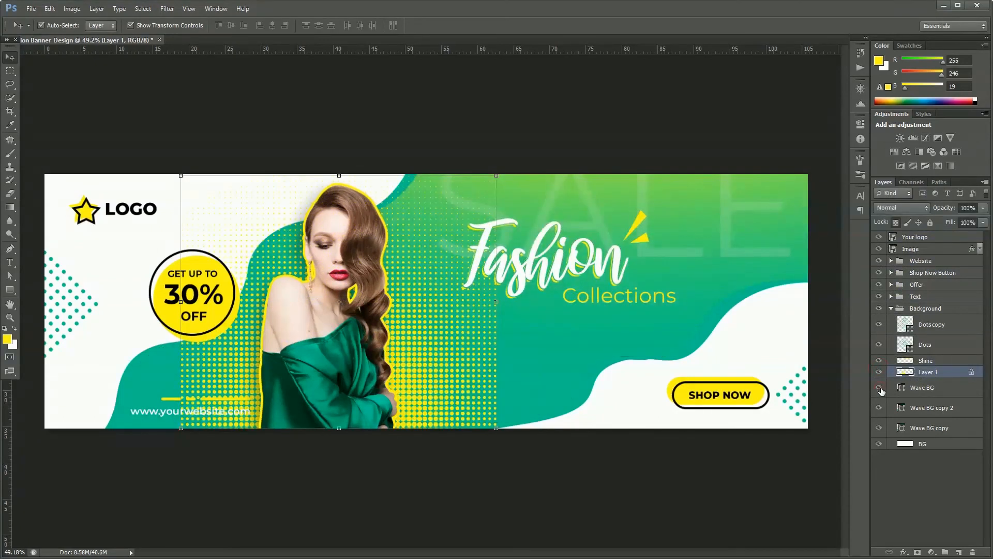
{"action": "left_click", "coordinate": [880, 388]}
{"action": "left_click", "coordinate": [942, 375], "text": "alt"}
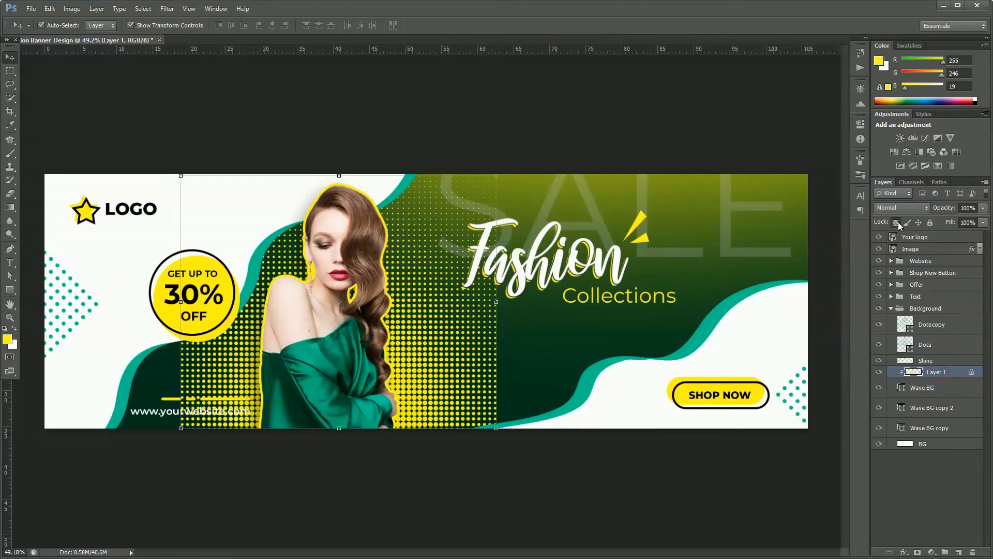
Add a layer mask to the halftone layer, scale its dots down and move them to the banner's lower edge behind the model.
{"action": "left_click", "coordinate": [917, 553]}
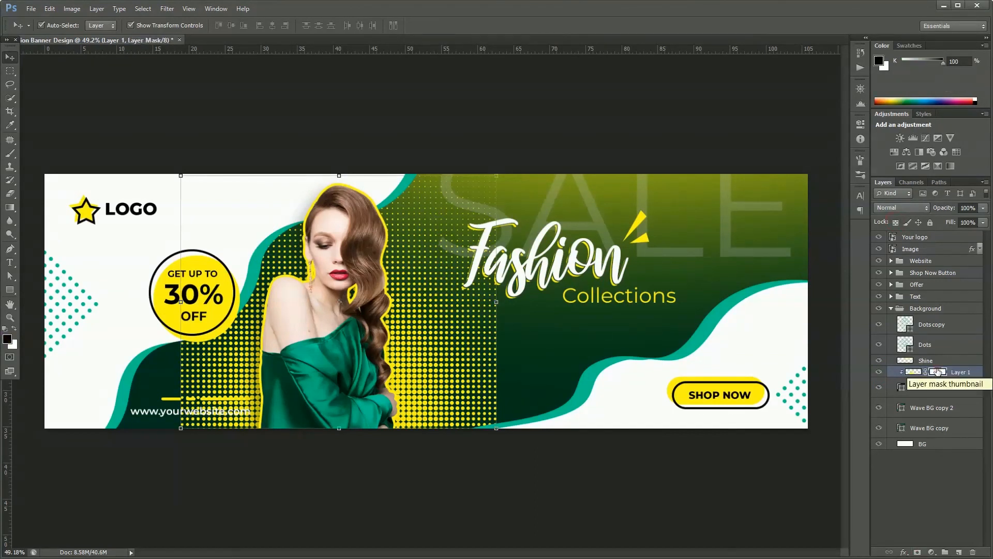
{"action": "left_click_drag", "start_coordinate": [495, 176], "coordinate": [463, 201]}
{"action": "left_click_drag", "start_coordinate": [419, 375], "coordinate": [419, 402]}
{"action": "key", "text": "Return"}
Paint black on the halftone layer's mask with a large soft brush to fade the dots on both sides of the model.
{"action": "key", "text": "b"}
{"action": "mouse_move", "coordinate": [686, 284]}
{"action": "left_mouse_down"}
{"action": "mouse_move", "coordinate": [571, 296]}
{"action": "mouse_move", "coordinate": [573, 289]}
{"action": "mouse_move", "coordinate": [595, 414]}
{"action": "mouse_move", "coordinate": [620, 445]}
{"action": "mouse_move", "coordinate": [636, 337]}
{"action": "mouse_move", "coordinate": [610, 497]}
{"action": "mouse_move", "coordinate": [625, 456]}
{"action": "mouse_move", "coordinate": [429, 442]}
{"action": "left_mouse_up"}
{"action": "key", "text": "bracketleft"}
{"action": "key", "text": "bracketleft"}
{"action": "key", "text": "bracketleft"}
{"action": "left_click_drag", "start_coordinate": [145, 393], "coordinate": [83, 465]}
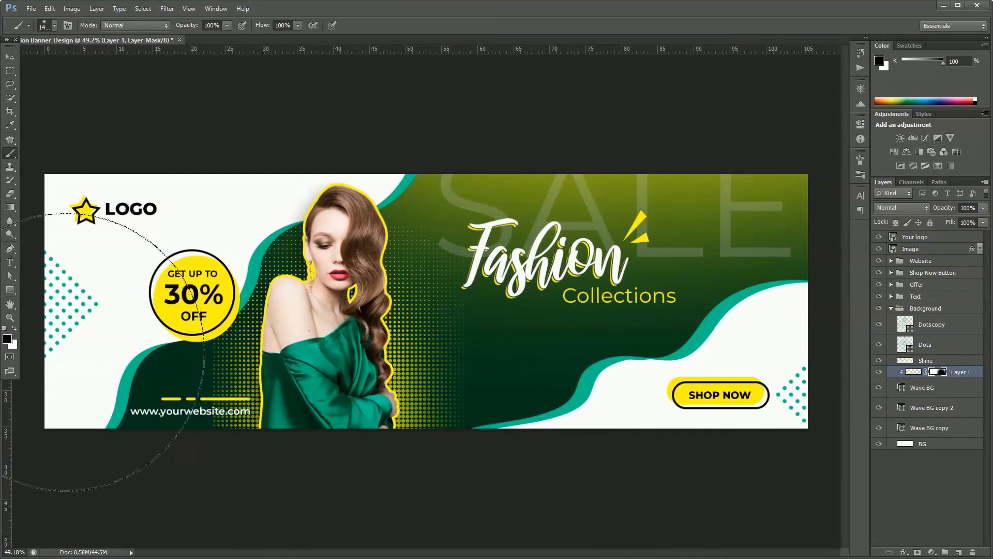
{"action": "key", "text": "bracketleft"}
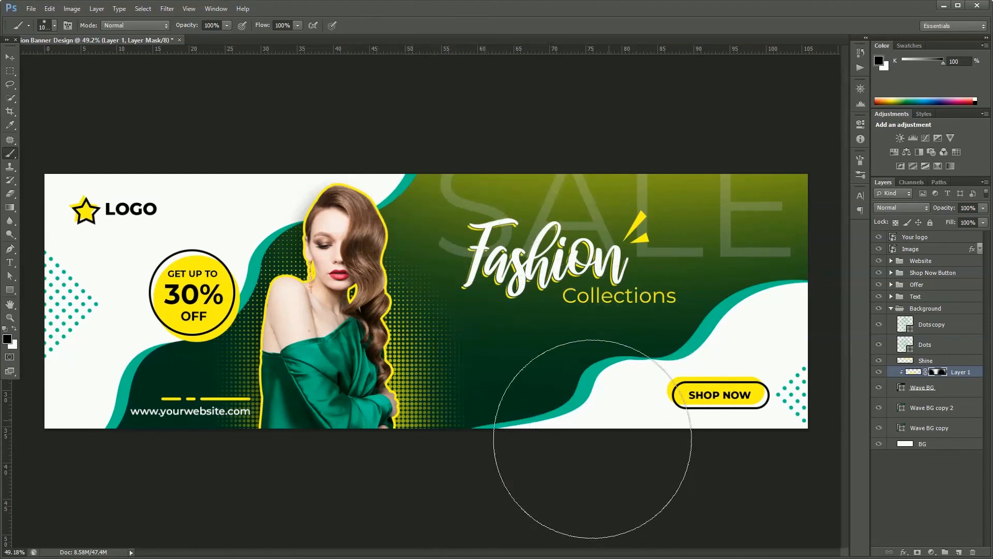
{"action": "key", "text": "v"}
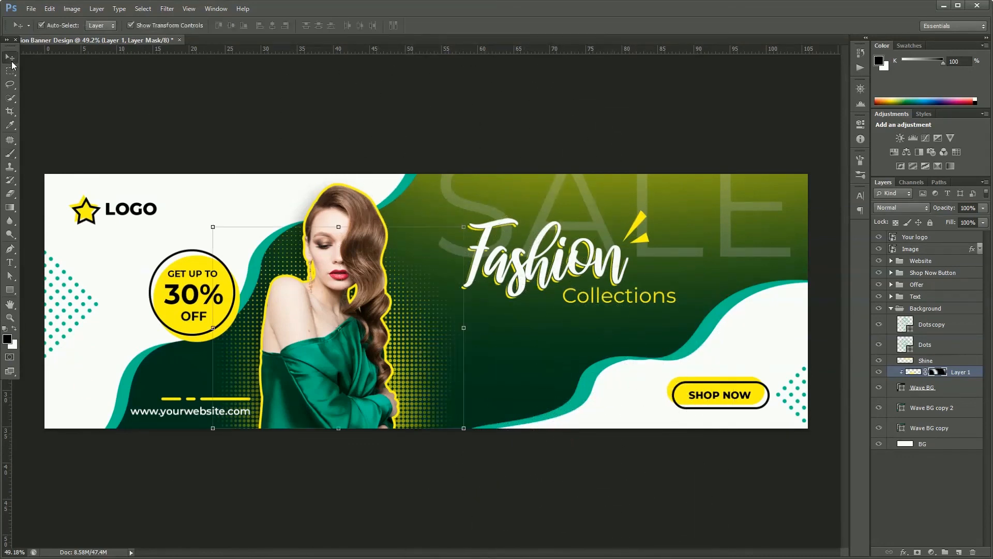
Collapse the Background layer group.
{"action": "left_click", "coordinate": [825, 257]}
{"action": "left_click", "coordinate": [960, 372]}
{"action": "left_click", "coordinate": [926, 308]}
{"action": "left_click", "coordinate": [890, 309]}
{"action": "right_click", "coordinate": [931, 309]}
{"action": "left_click", "coordinate": [908, 299]}
Group the Text, Offer, Shop Now Button, Website and Image layers and name the group Banner.
{"action": "left_click", "coordinate": [913, 297]}
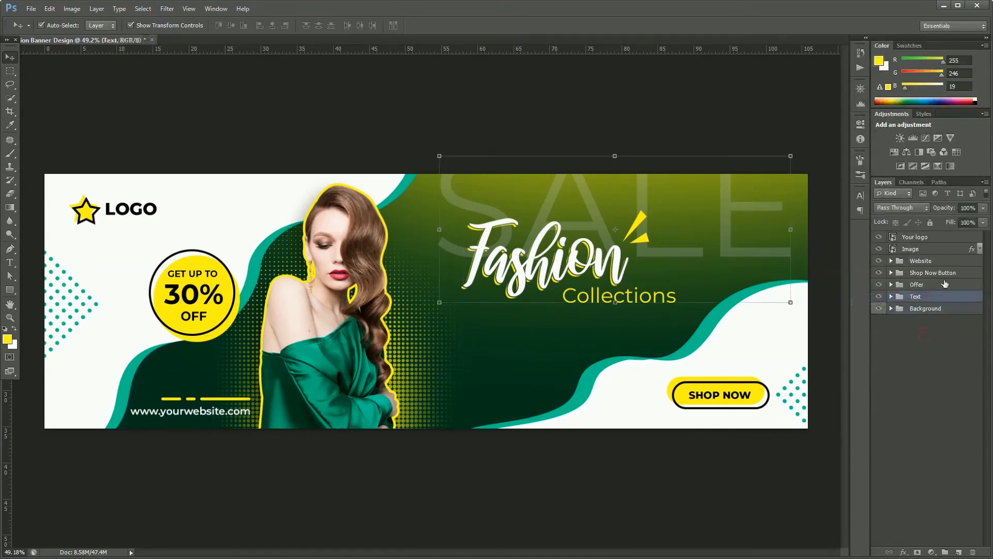
{"action": "left_click", "coordinate": [946, 250], "text": "shift"}
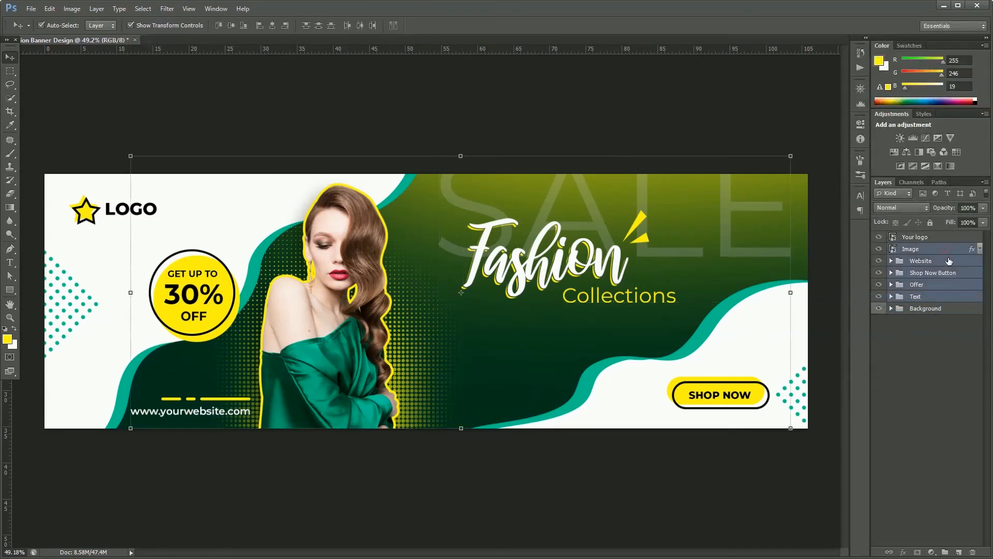
{"action": "key", "text": "ctrl+g"}
{"action": "double_click", "coordinate": [919, 249]}
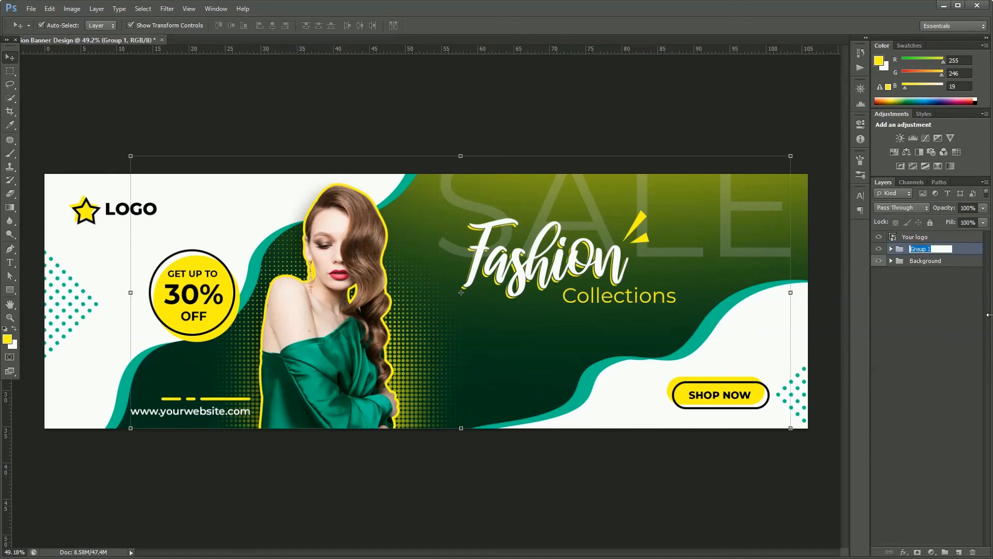
{"action": "key", "text": "Return"}
Colour-label the Banner group red and the Your logo layer blue, leaving no layer selected.
{"action": "right_click", "coordinate": [943, 254]}
{"action": "left_click", "coordinate": [874, 451]}
{"action": "right_click", "coordinate": [915, 237]}
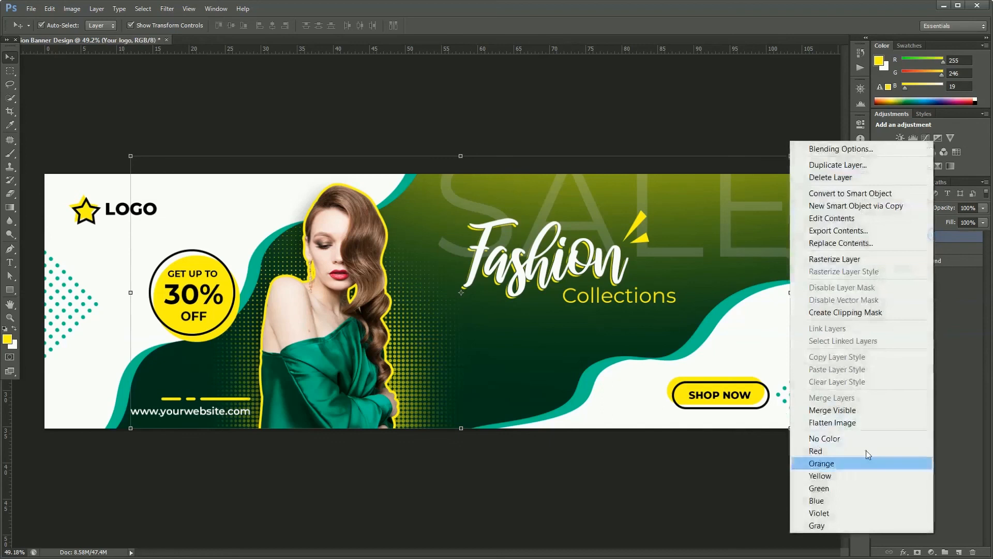
{"action": "left_click", "coordinate": [839, 497]}
{"action": "left_click", "coordinate": [553, 139]}
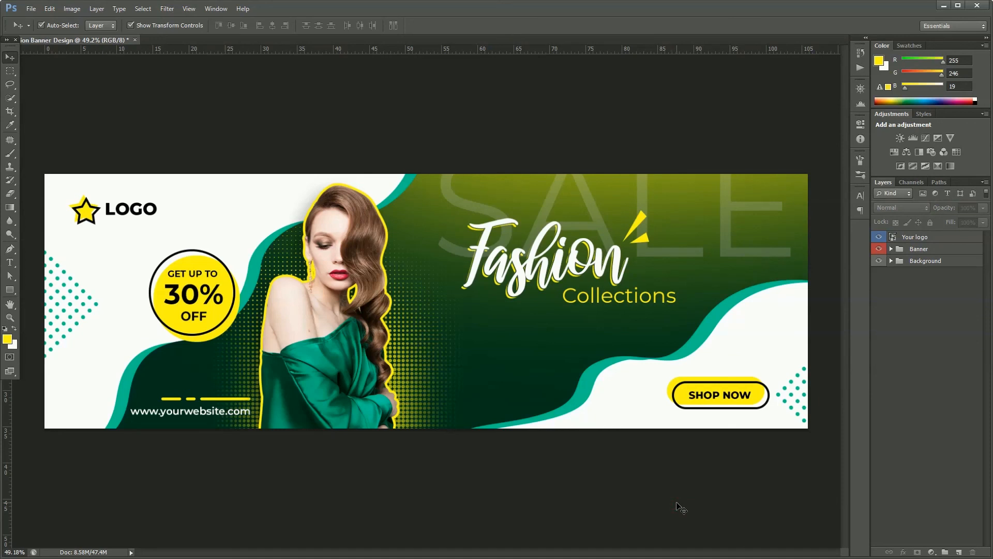
Save the banner document and display the finished design in full-screen mode.
{"action": "key", "text": "ctrl+s"}
{"action": "left_click", "coordinate": [613, 167]}
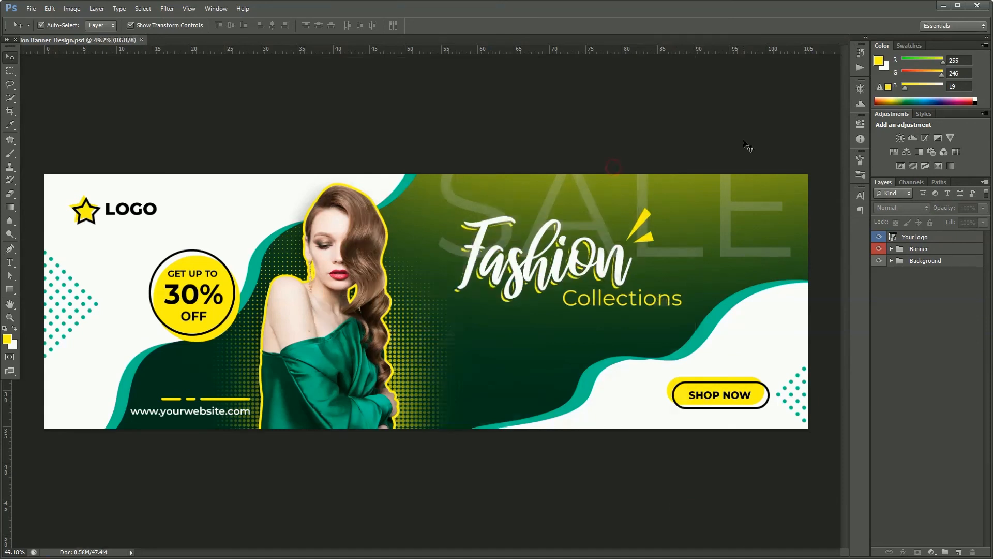
{"action": "key", "text": "f"}
{"action": "key", "text": "f"}
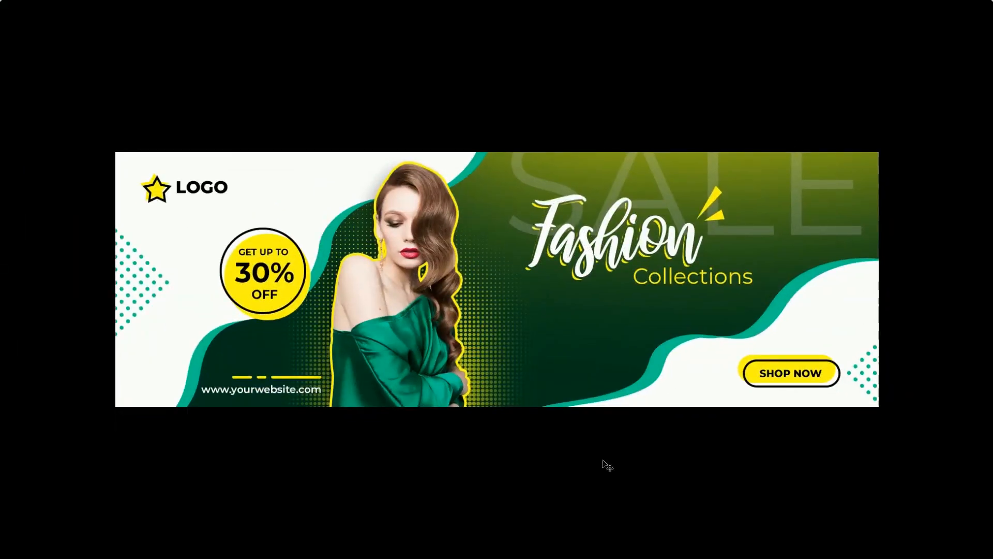
{"action": "scroll", "coordinate": [606, 465], "scroll_direction": "up", "scroll_amount": 1}
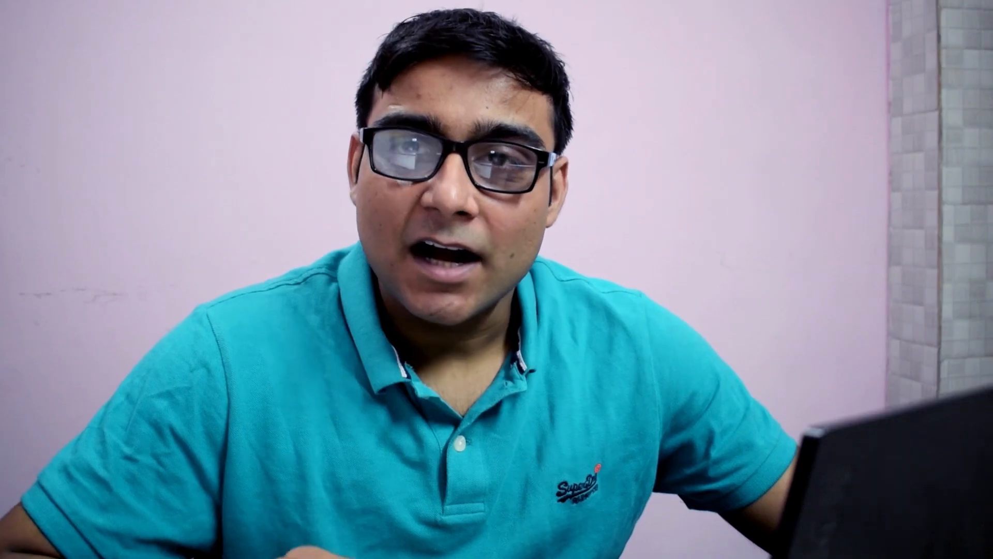